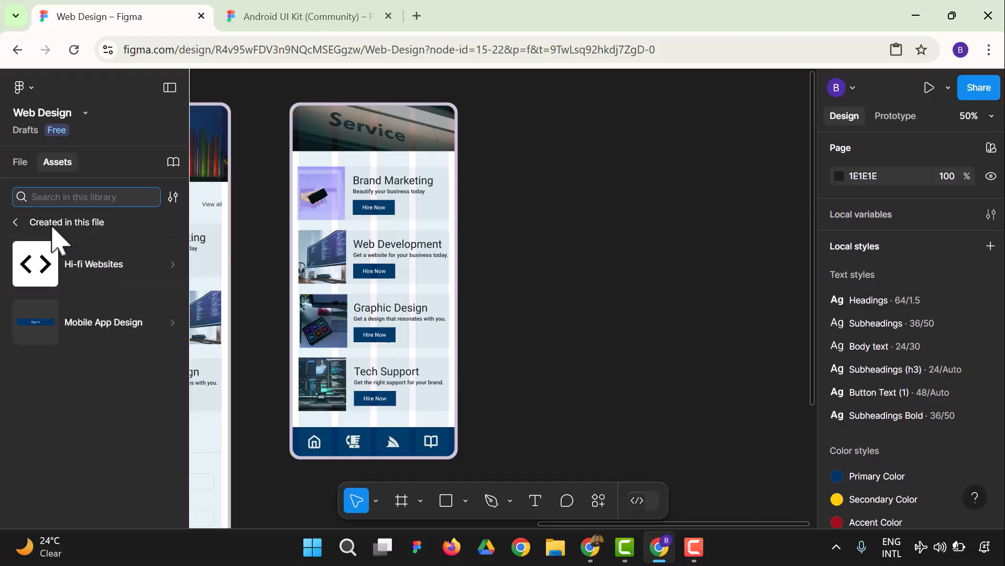
Insert a Device frame instance from the Material 3 Design Kit utilities and place it beside the Service screen.
{"action": "left_click", "coordinate": [16, 222]}
{"action": "scroll", "coordinate": [38, 330], "scroll_direction": "down", "scroll_amount": 5}
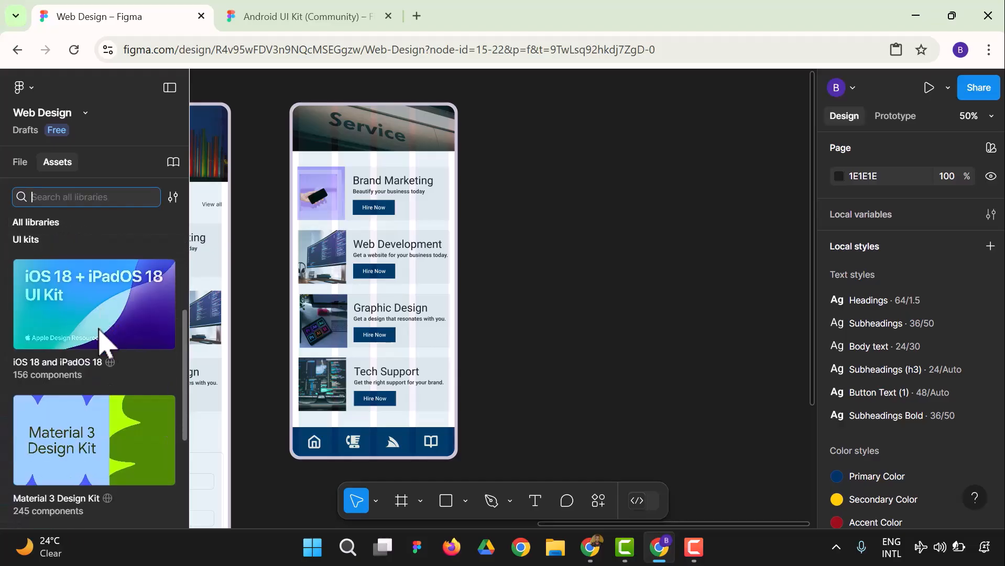
{"action": "left_click", "coordinate": [96, 393]}
{"action": "scroll", "coordinate": [90, 386], "scroll_direction": "down", "scroll_amount": 15}
{"action": "scroll", "coordinate": [84, 474], "scroll_direction": "down", "scroll_amount": 3}
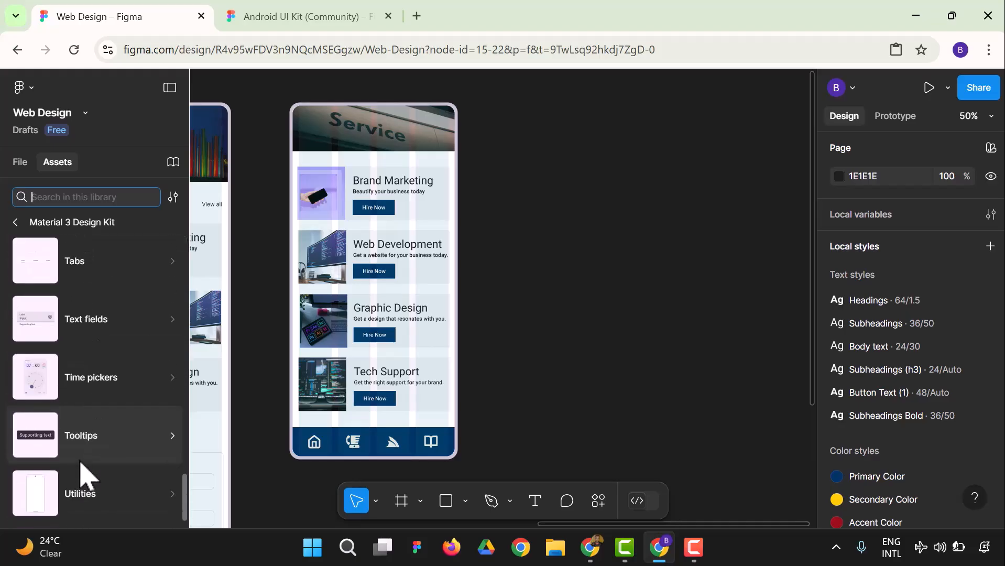
{"action": "left_click", "coordinate": [83, 508]}
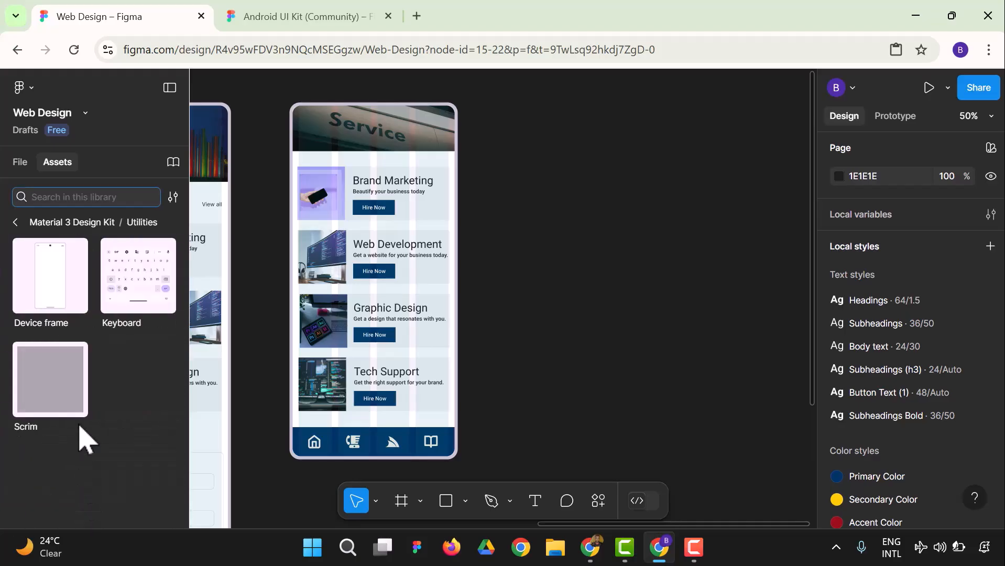
{"action": "left_click", "coordinate": [49, 273]}
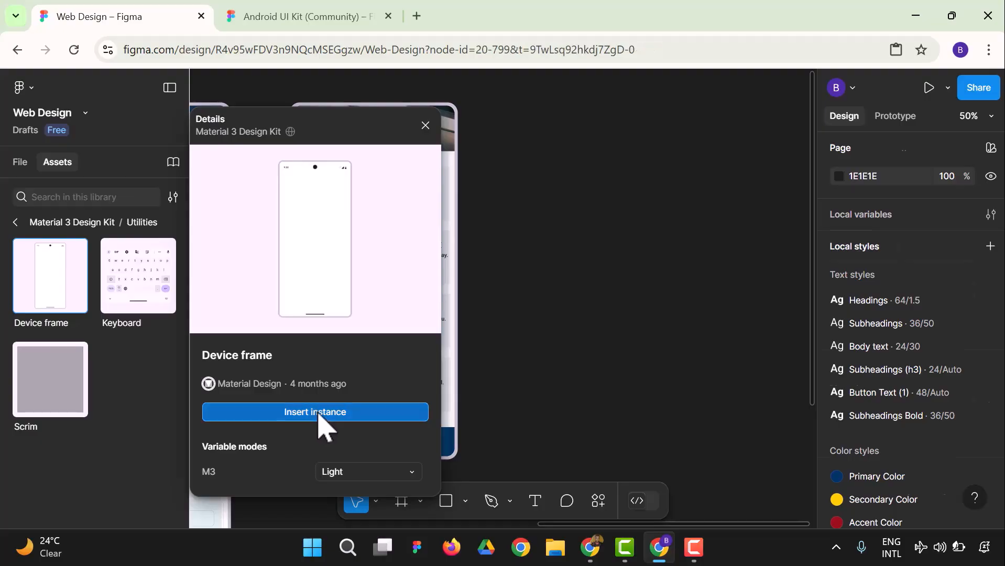
{"action": "left_click", "coordinate": [316, 411]}
{"action": "left_click_drag", "start_coordinate": [498, 325], "coordinate": [606, 313]}
{"action": "left_click", "coordinate": [745, 185]}
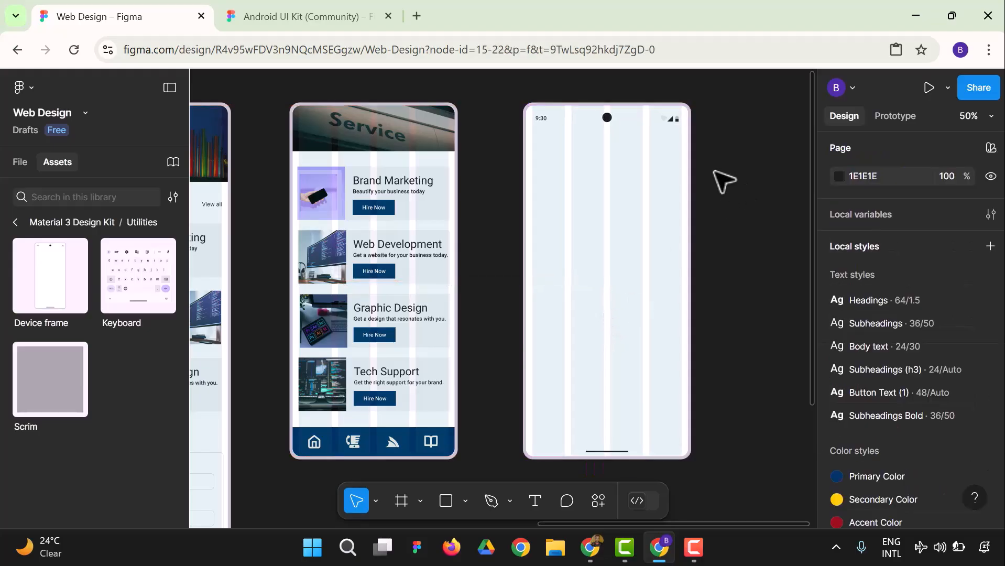
Delete the status bar from the new empty device frame.
{"action": "left_click", "coordinate": [610, 124]}
{"action": "left_click", "coordinate": [717, 150]}
{"action": "left_click", "coordinate": [673, 129]}
{"action": "left_click", "coordinate": [673, 126]}
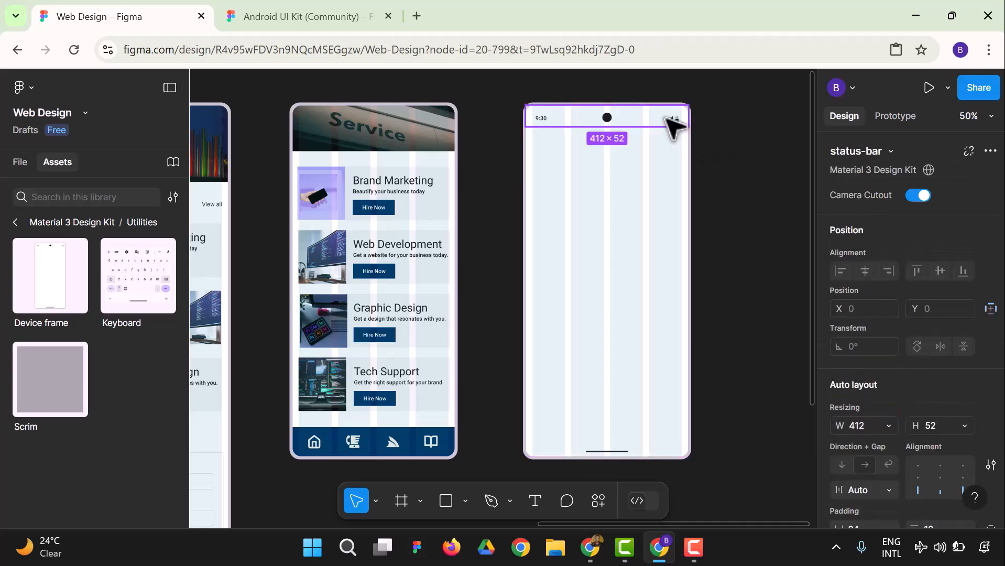
{"action": "key", "text": "Delete"}
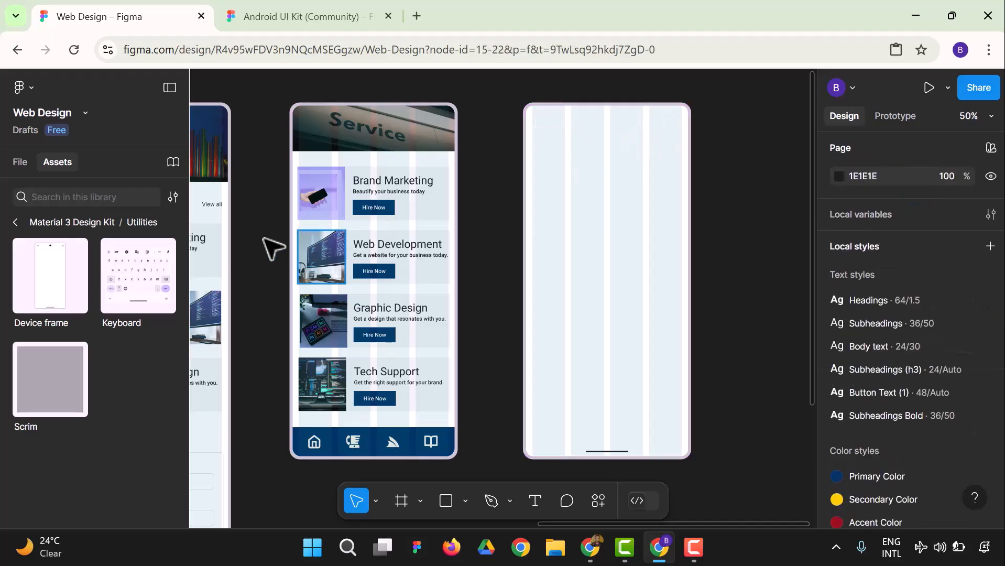
Copy the Blog Page frame from the Hi-fi Websites page.
{"action": "left_click", "coordinate": [21, 163]}
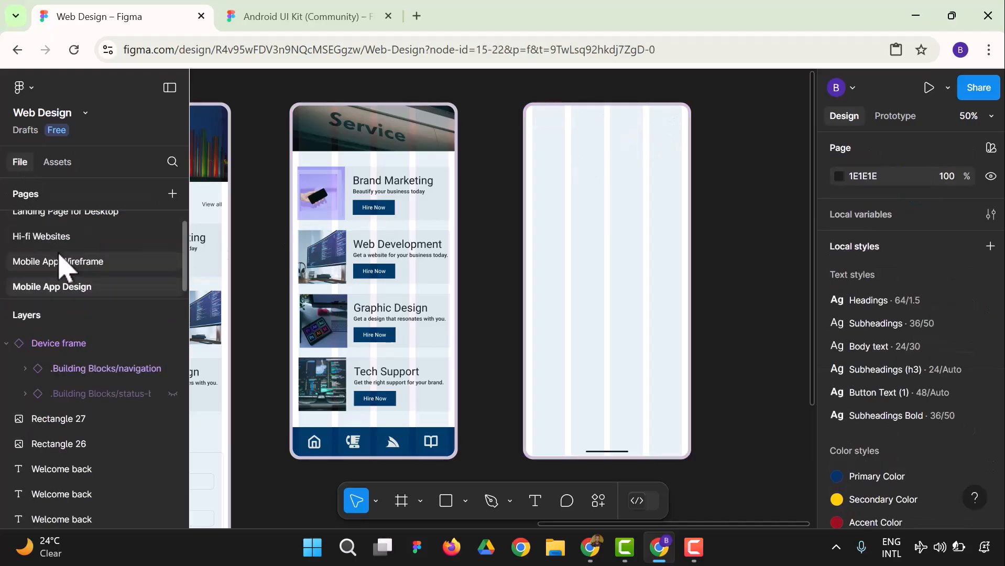
{"action": "left_click", "coordinate": [51, 247]}
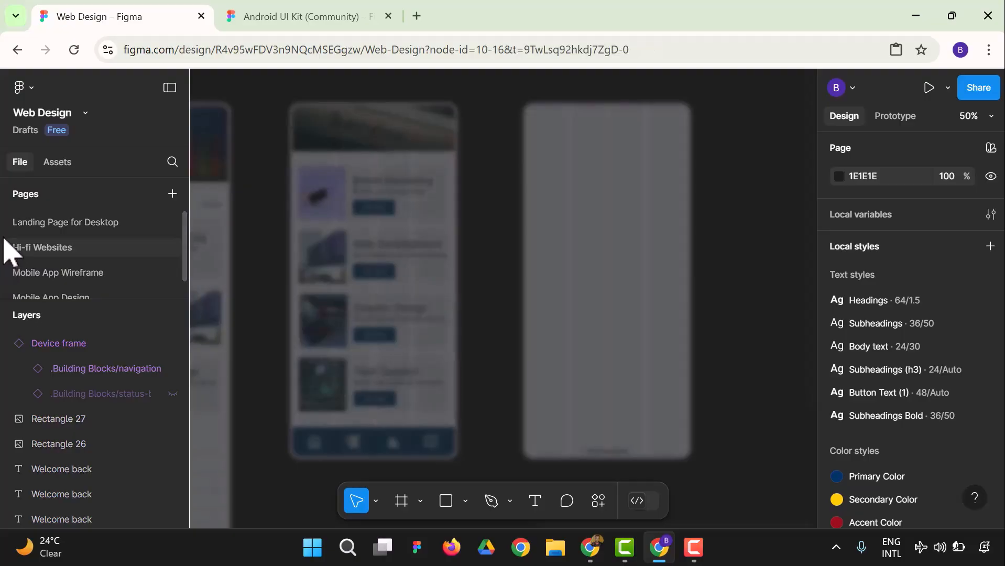
{"action": "scroll", "coordinate": [469, 303], "scroll_direction": "down", "scroll_amount": 4}
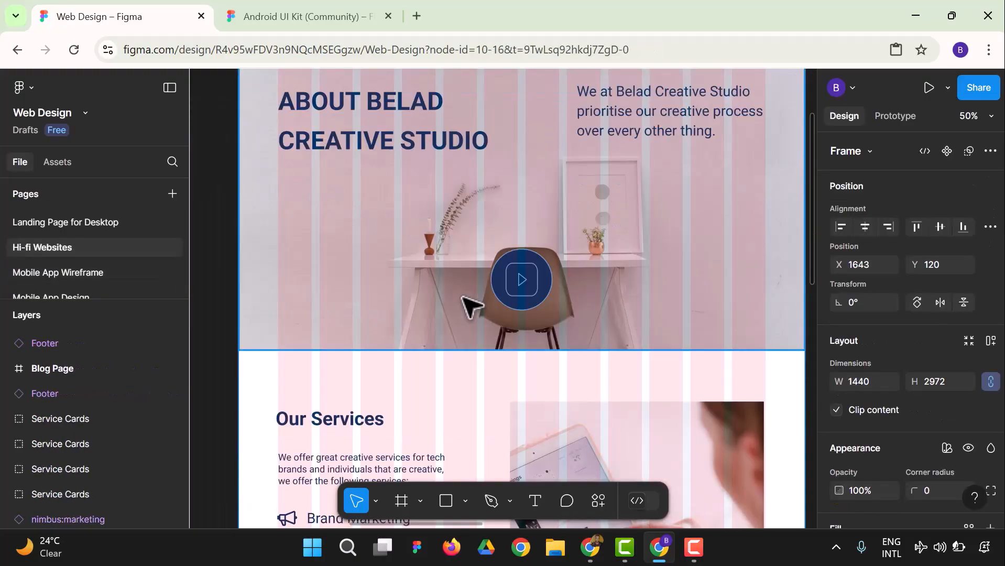
{"action": "left_click", "coordinate": [989, 116]}
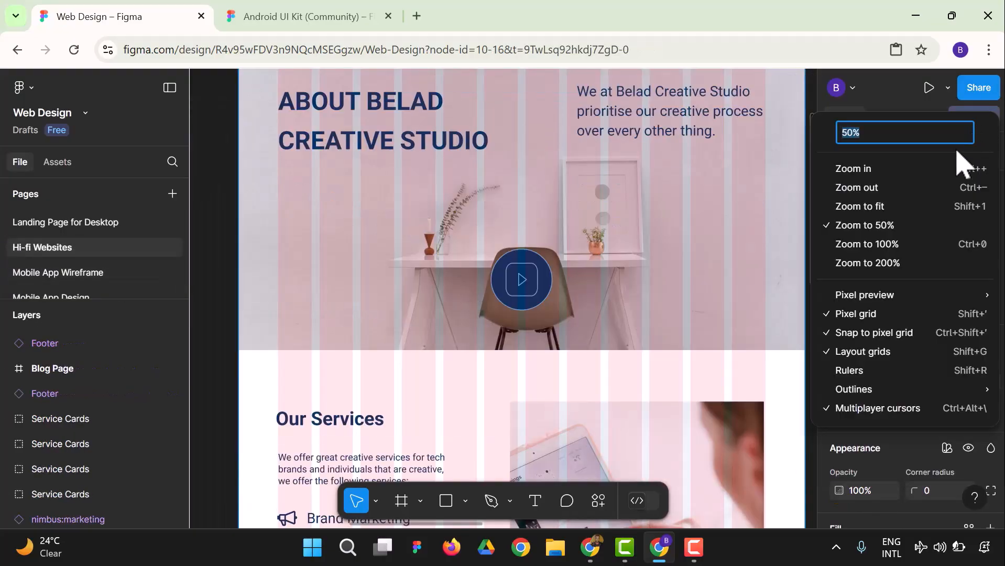
{"action": "left_click", "coordinate": [891, 206]}
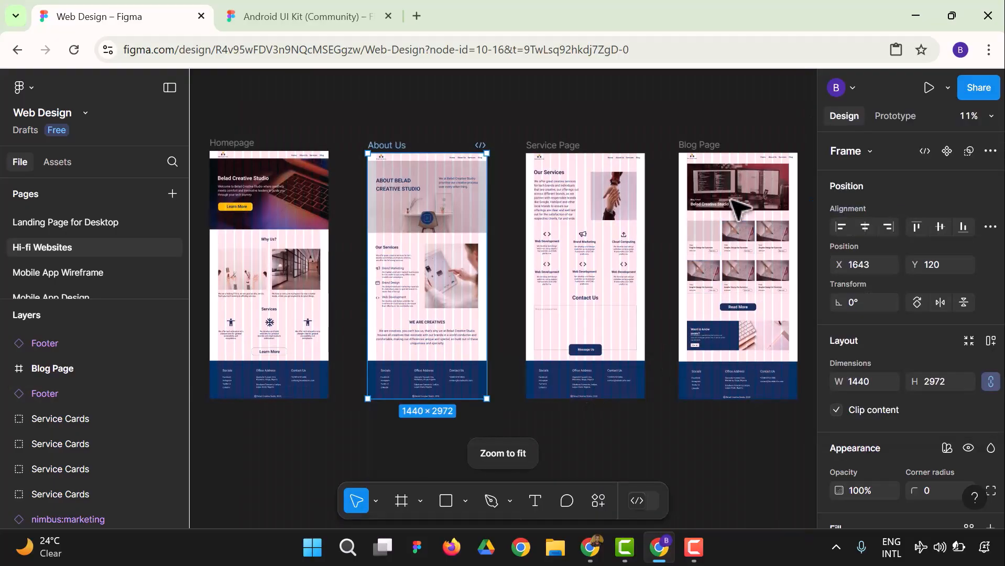
{"action": "left_click", "coordinate": [707, 144]}
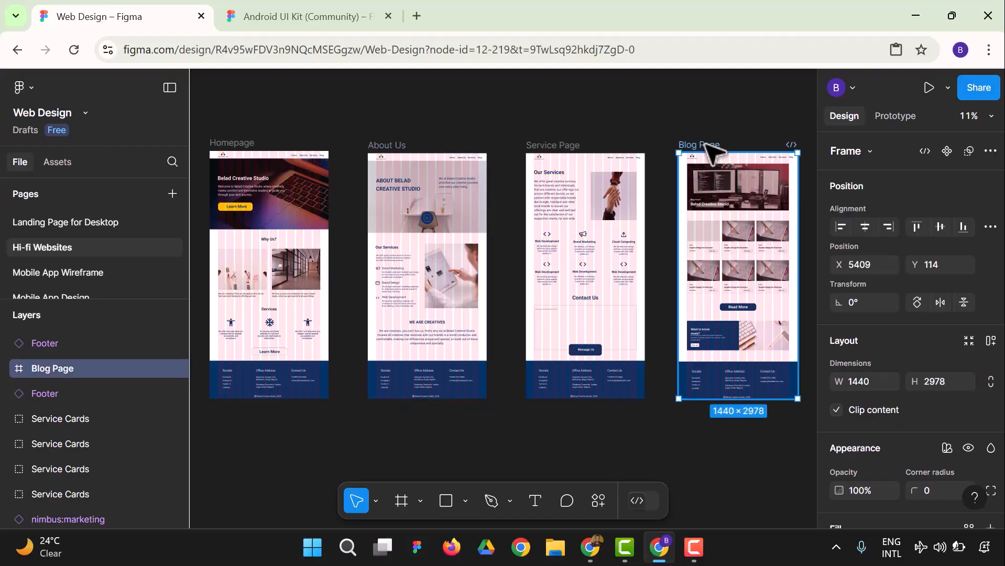
{"action": "right_click", "coordinate": [707, 145]}
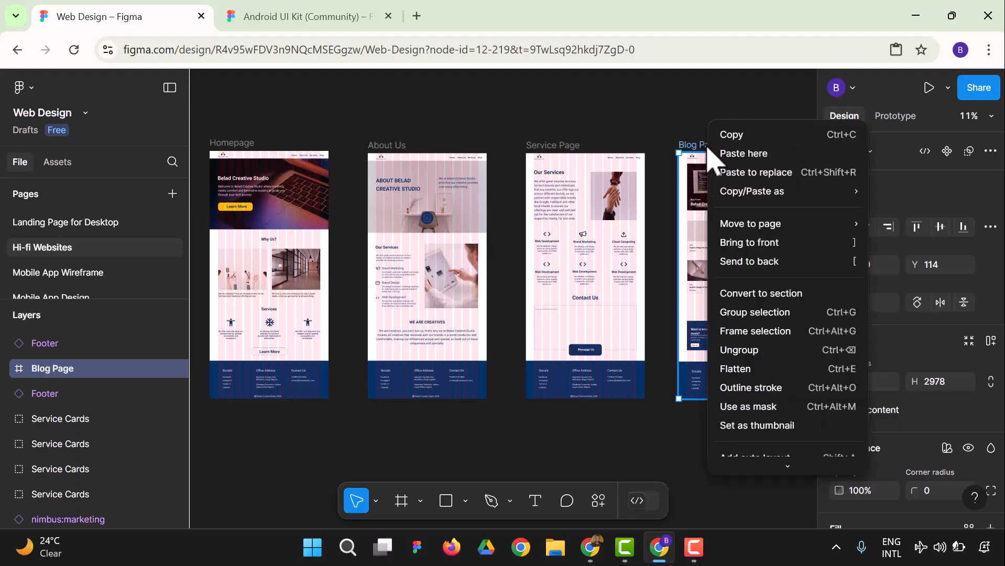
{"action": "left_click", "coordinate": [727, 134]}
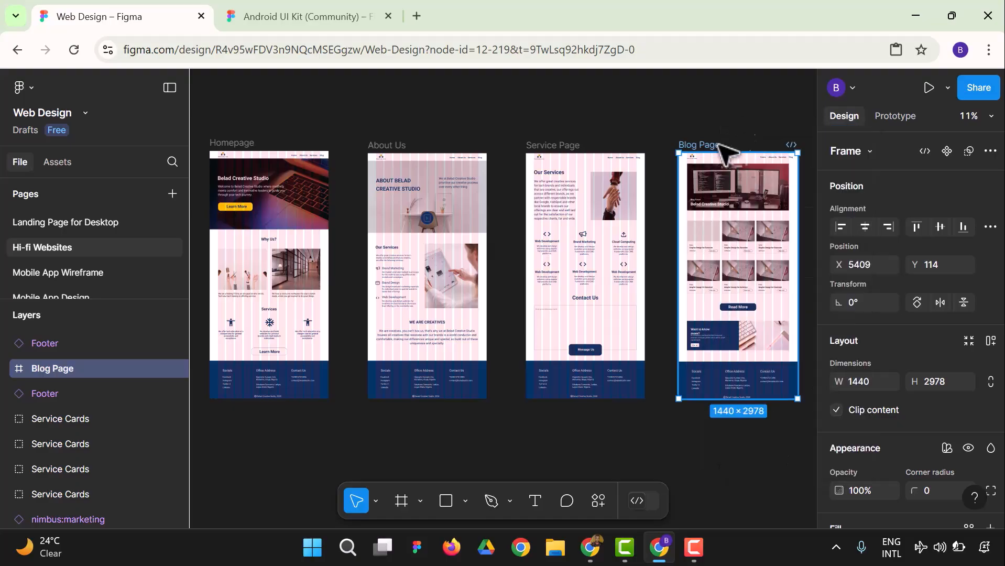
{"action": "right_click", "coordinate": [723, 135]}
{"action": "left_click", "coordinate": [754, 133]}
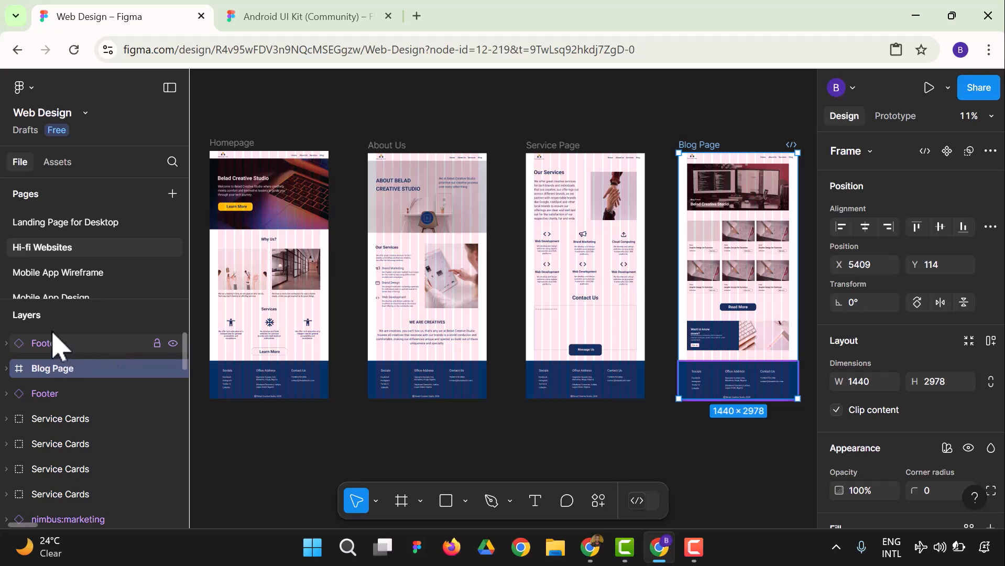
Paste the Blog Page frame into the Mobile App Design page and move it to about X 4238, Y -146, beside the empty phone frame.
{"action": "scroll", "coordinate": [79, 262], "scroll_direction": "down", "scroll_amount": 1}
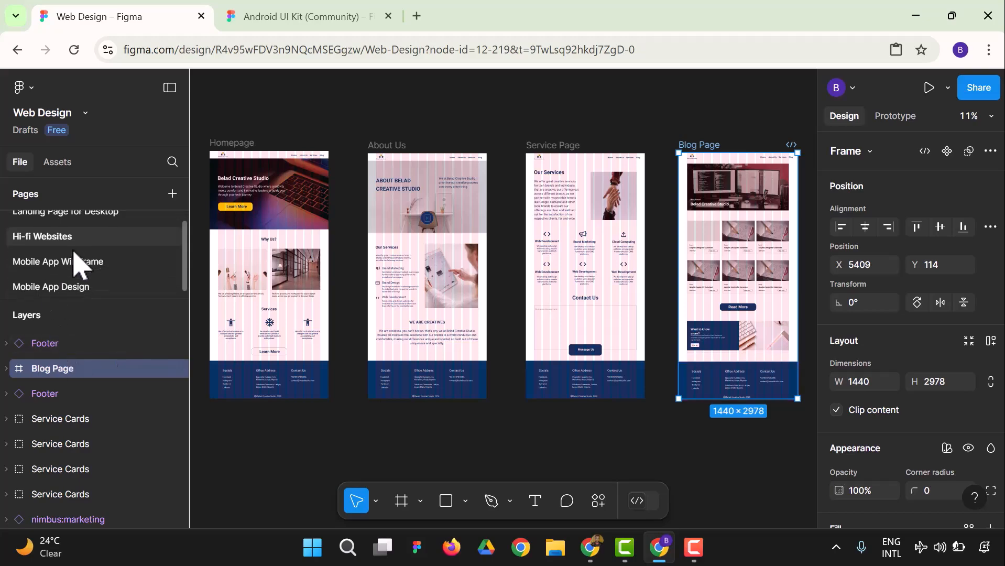
{"action": "left_click", "coordinate": [80, 288]}
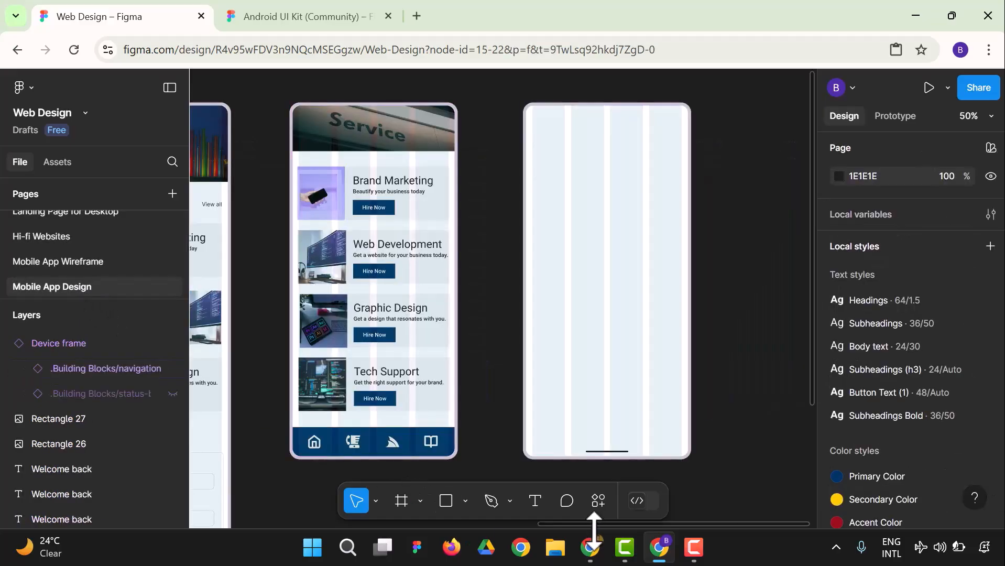
{"action": "left_click_drag", "start_coordinate": [596, 523], "coordinate": [686, 532]}
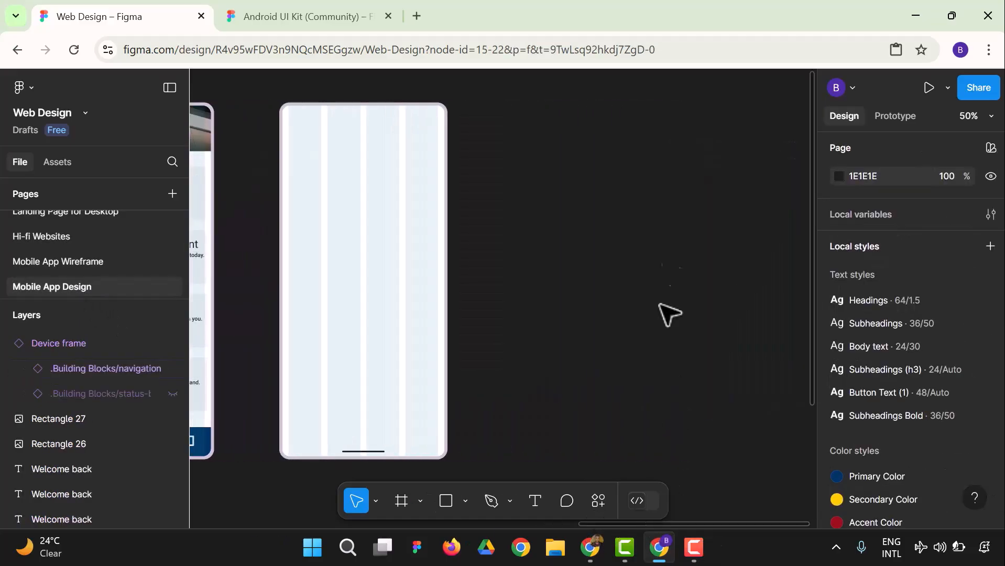
{"action": "right_click", "coordinate": [658, 178]}
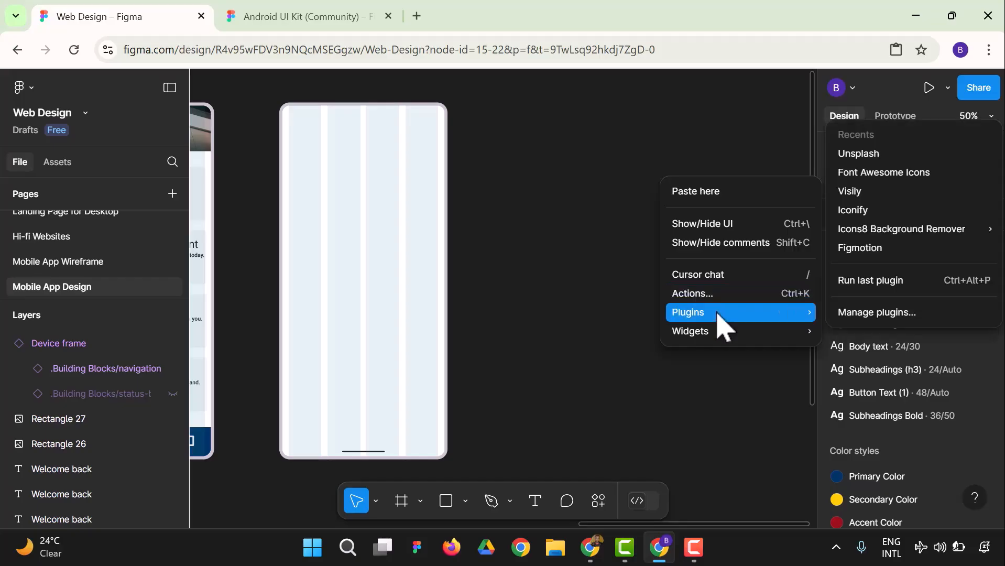
{"action": "left_click", "coordinate": [705, 193]}
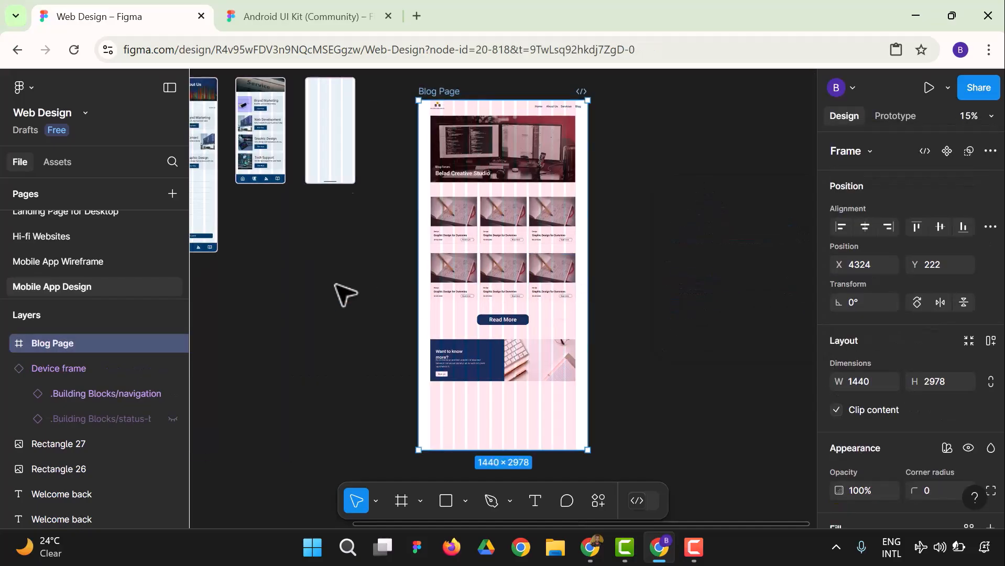
{"action": "scroll", "coordinate": [337, 287], "scroll_direction": "up", "scroll_amount": 3}
{"action": "scroll", "coordinate": [337, 286], "scroll_direction": "up", "scroll_amount": 5}
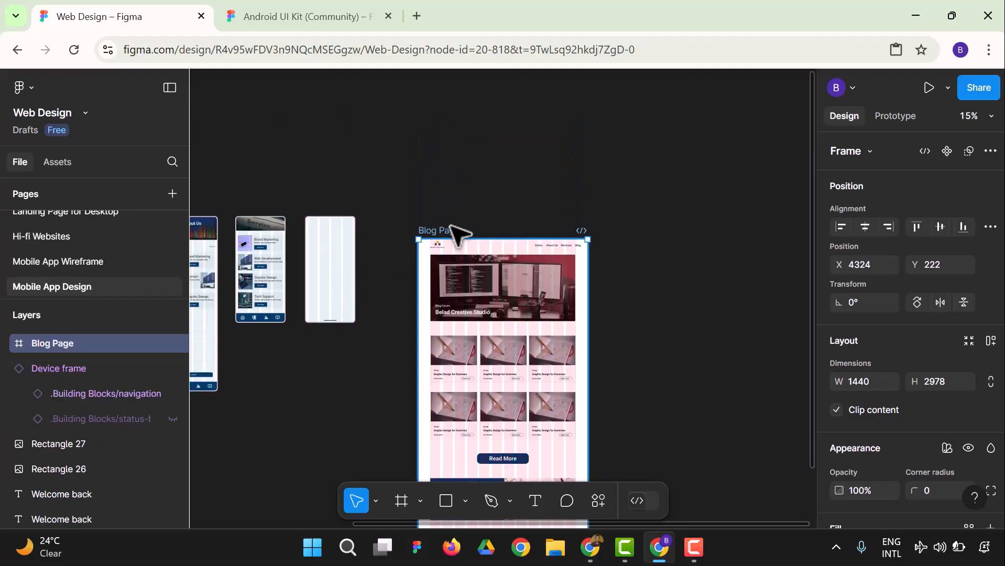
{"action": "left_click_drag", "start_coordinate": [454, 230], "coordinate": [460, 189]}
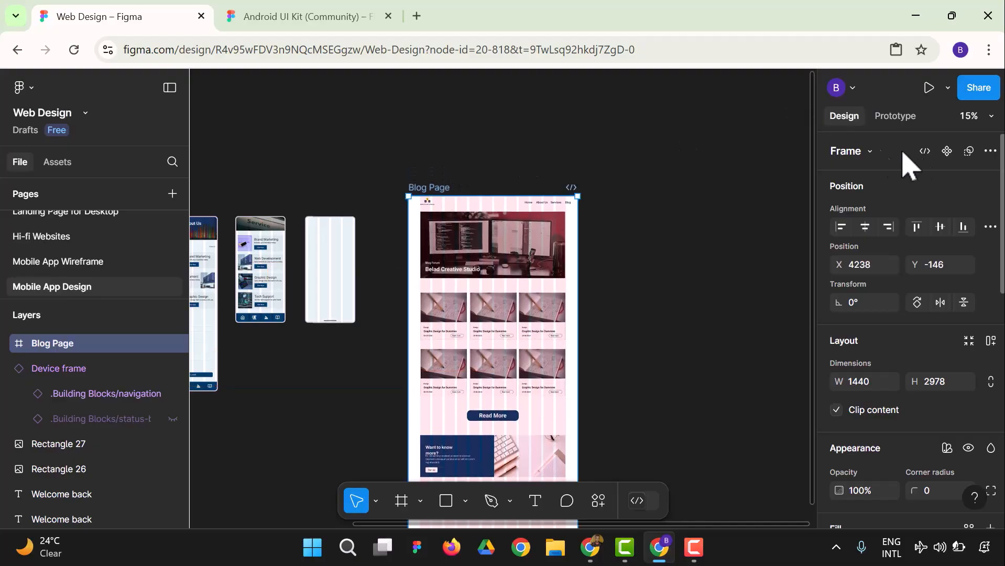
Examine the pasted Blog Page's header, hero banner and article cards at 50% zoom as a reference.
{"action": "left_click", "coordinate": [970, 115]}
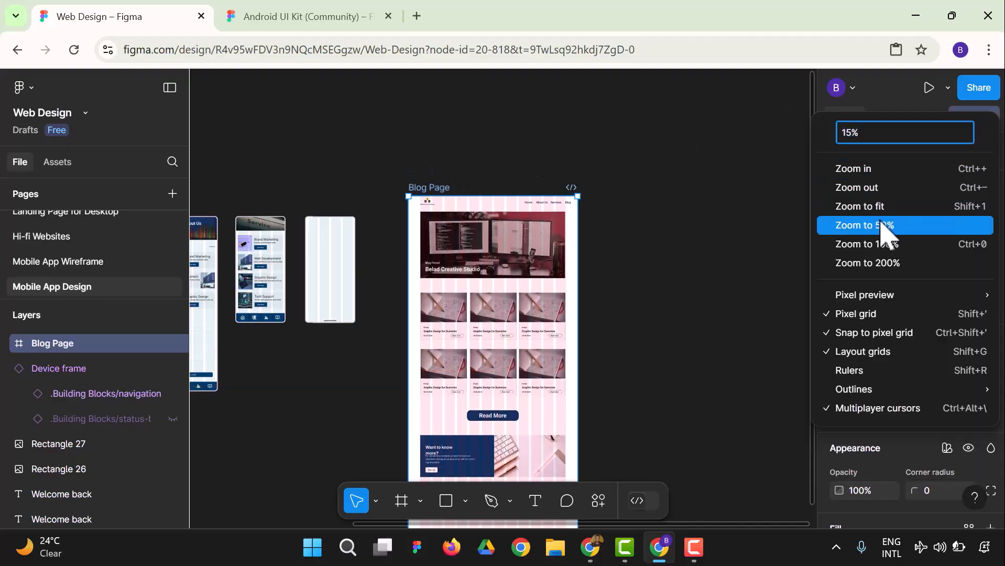
{"action": "left_click", "coordinate": [886, 225]}
{"action": "scroll", "coordinate": [646, 384], "scroll_direction": "up", "scroll_amount": 7}
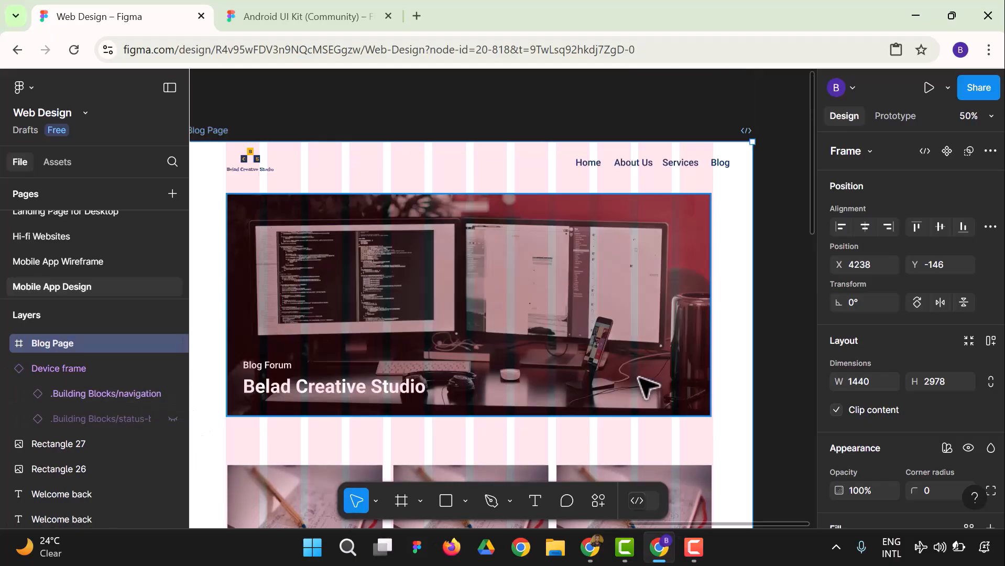
{"action": "scroll", "coordinate": [645, 385], "scroll_direction": "down", "scroll_amount": 5}
{"action": "scroll", "coordinate": [645, 385], "scroll_direction": "down", "scroll_amount": 7}
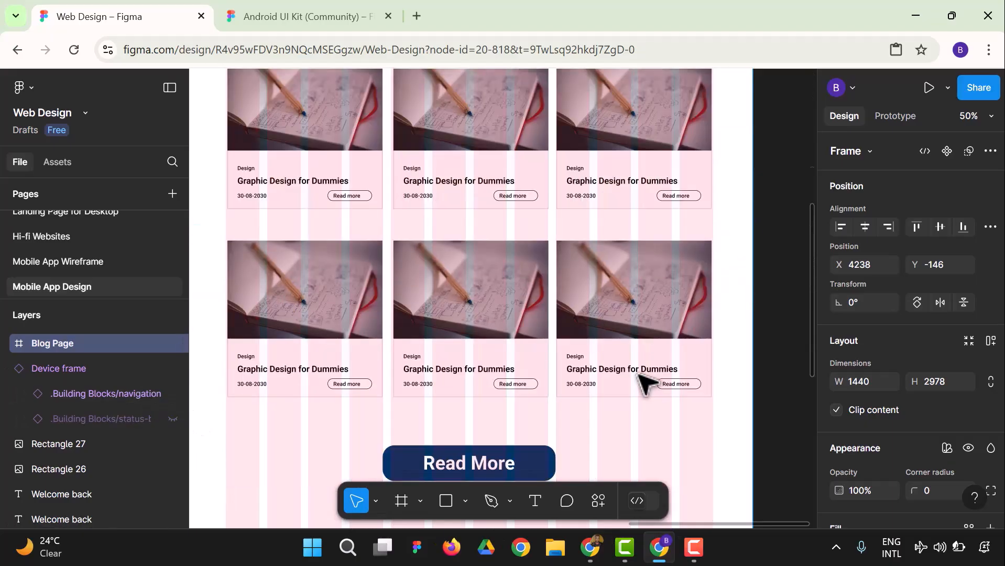
{"action": "scroll", "coordinate": [645, 385], "scroll_direction": "up", "scroll_amount": 10}
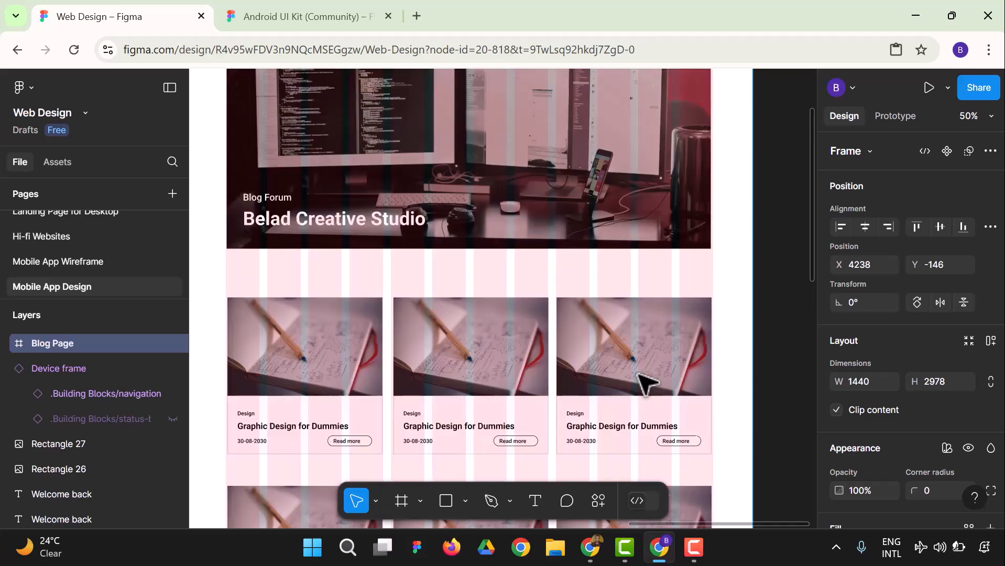
{"action": "scroll", "coordinate": [646, 385], "scroll_direction": "up", "scroll_amount": 1}
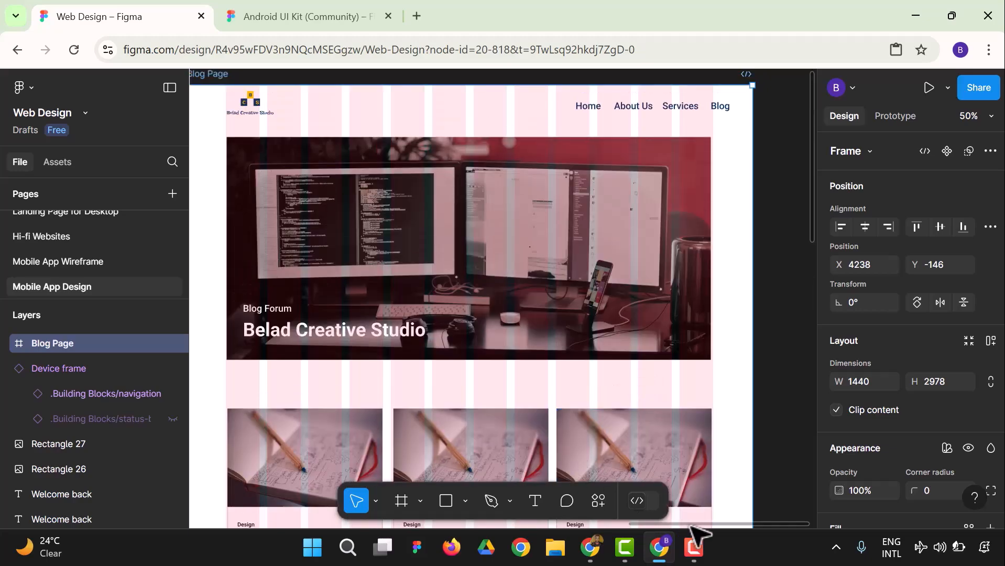
Duplicate the About Us header image towards the empty phone frame and bring the copy to the front.
{"action": "left_click_drag", "start_coordinate": [690, 525], "coordinate": [567, 531]}
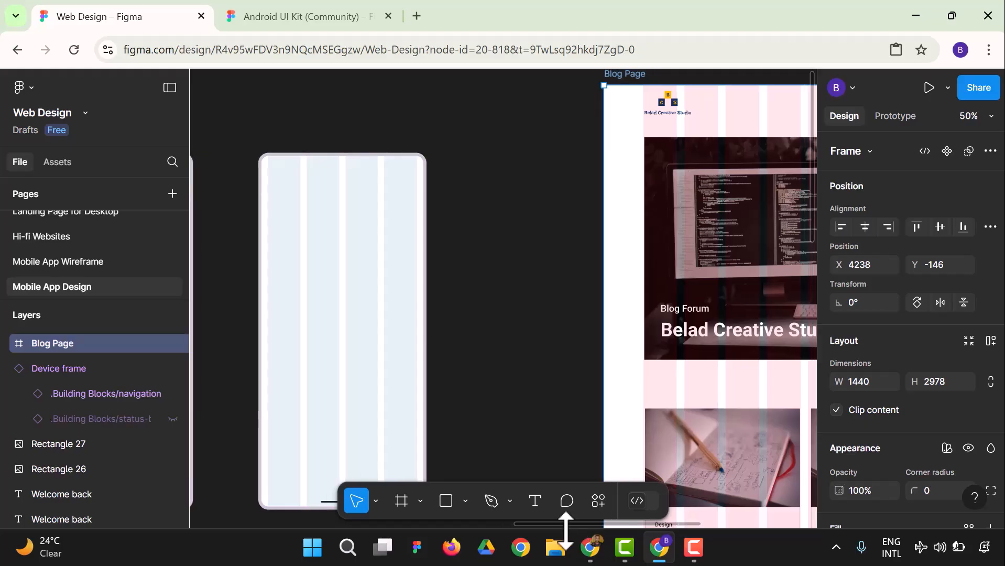
{"action": "left_click_drag", "start_coordinate": [673, 524], "coordinate": [551, 539]}
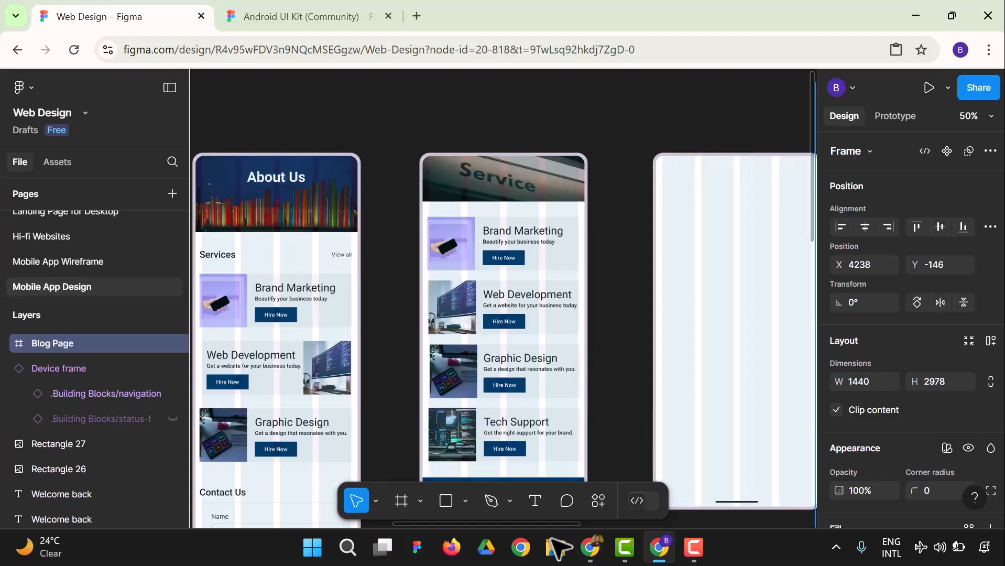
{"action": "left_click", "coordinate": [322, 223]}
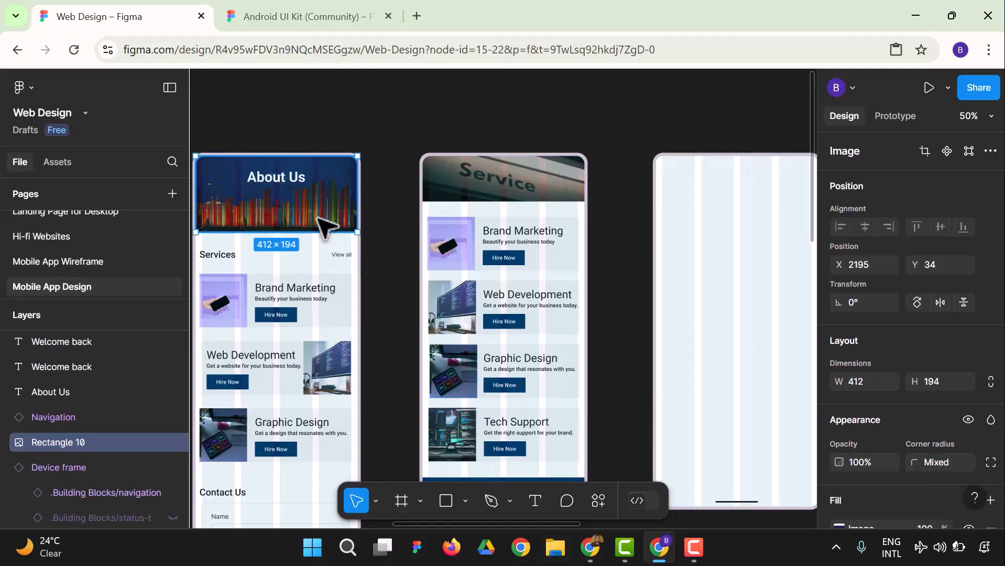
{"action": "left_click_drag", "start_coordinate": [322, 223], "coordinate": [690, 216]}
{"action": "right_click", "coordinate": [691, 216]}
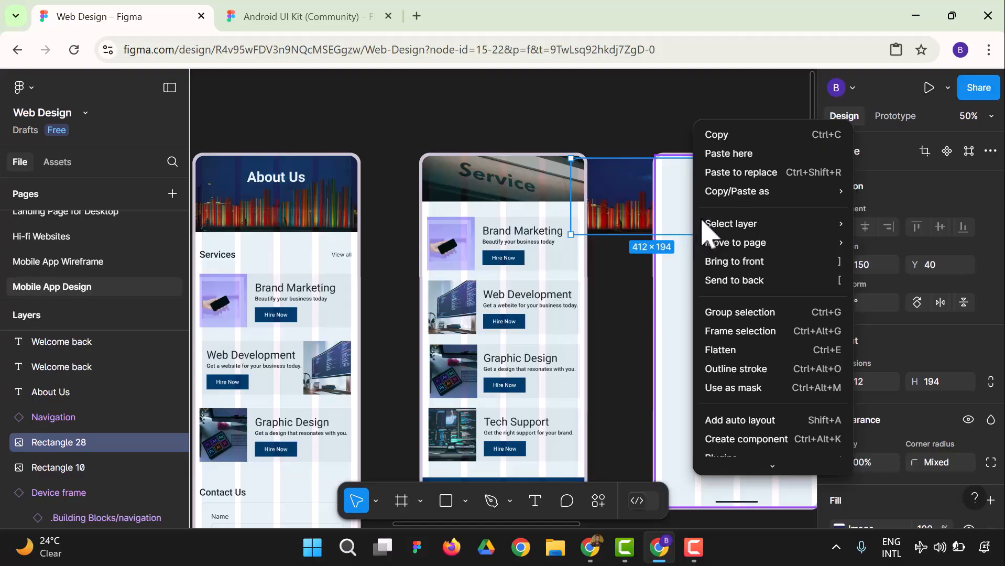
{"action": "left_click", "coordinate": [742, 265]}
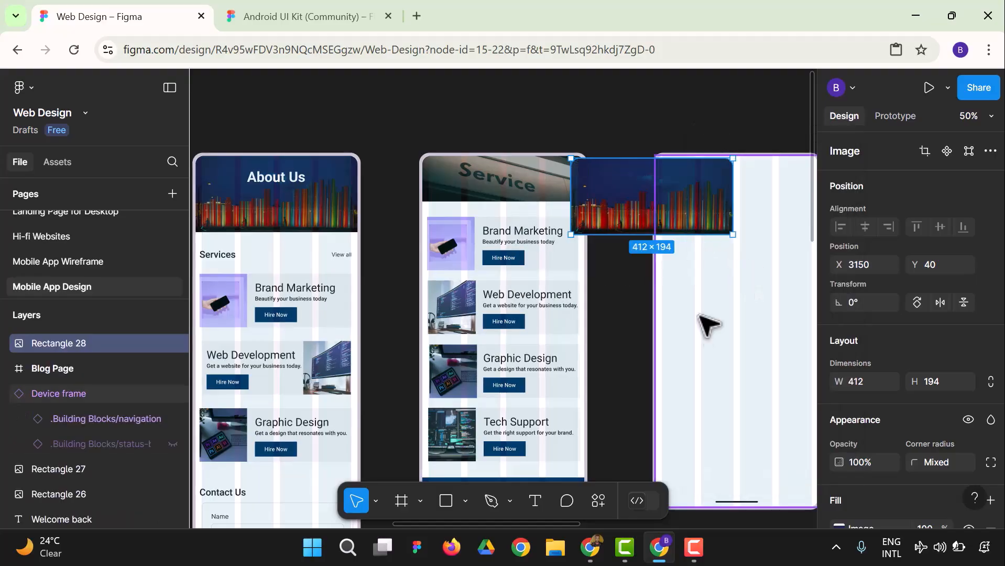
Move the copied header image to the top of the empty phone frame, at about X 3367, Y 40.
{"action": "left_click", "coordinate": [730, 506]}
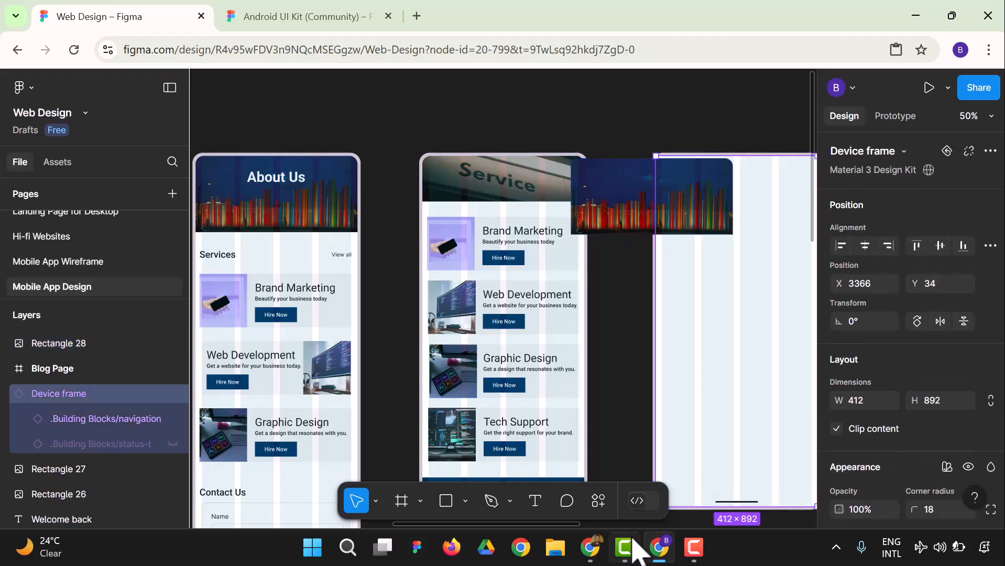
{"action": "left_click_drag", "start_coordinate": [564, 525], "coordinate": [600, 525]}
{"action": "left_click_drag", "start_coordinate": [519, 212], "coordinate": [589, 225]}
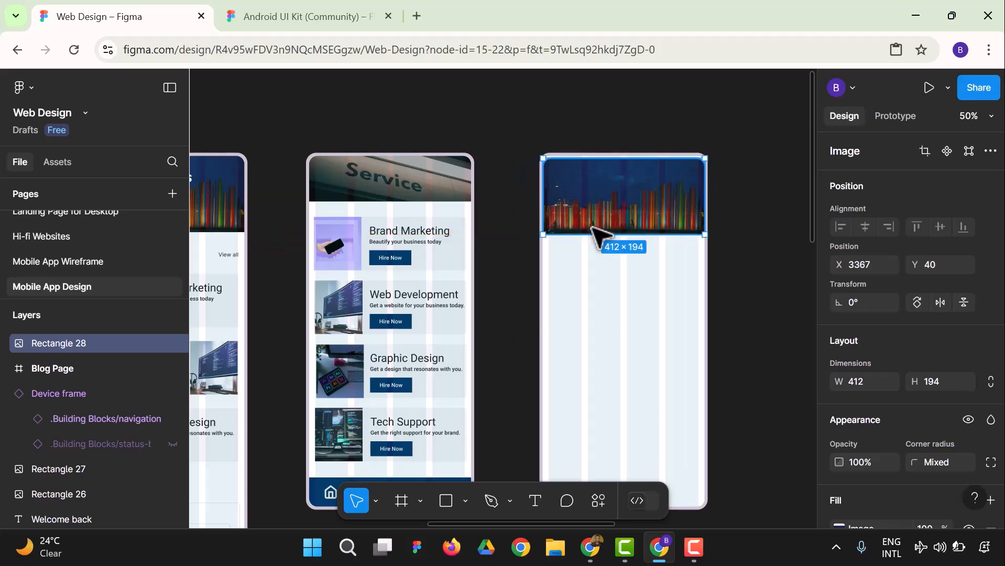
Nudge the copied header image up to Y 32 so it meets the top edge of the empty phone frame.
{"action": "left_click", "coordinate": [767, 333]}
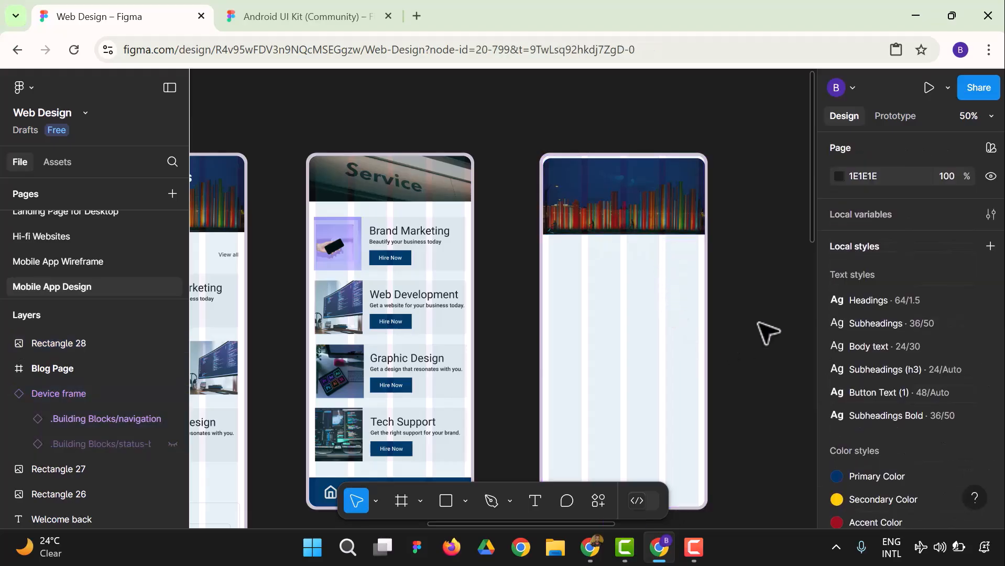
{"action": "left_click", "coordinate": [588, 232]}
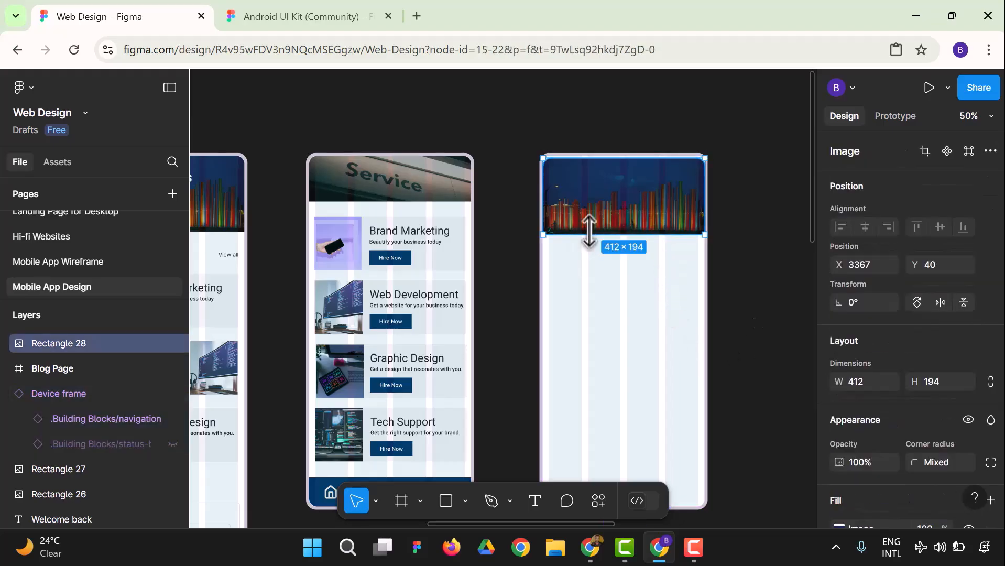
{"action": "key", "text": "Up"}
{"action": "key", "text": "Up"}
{"action": "key", "text": "Up"}
{"action": "key", "text": "Up"}
{"action": "key", "text": "Up"}
{"action": "key", "text": "Up"}
{"action": "key", "text": "Up"}
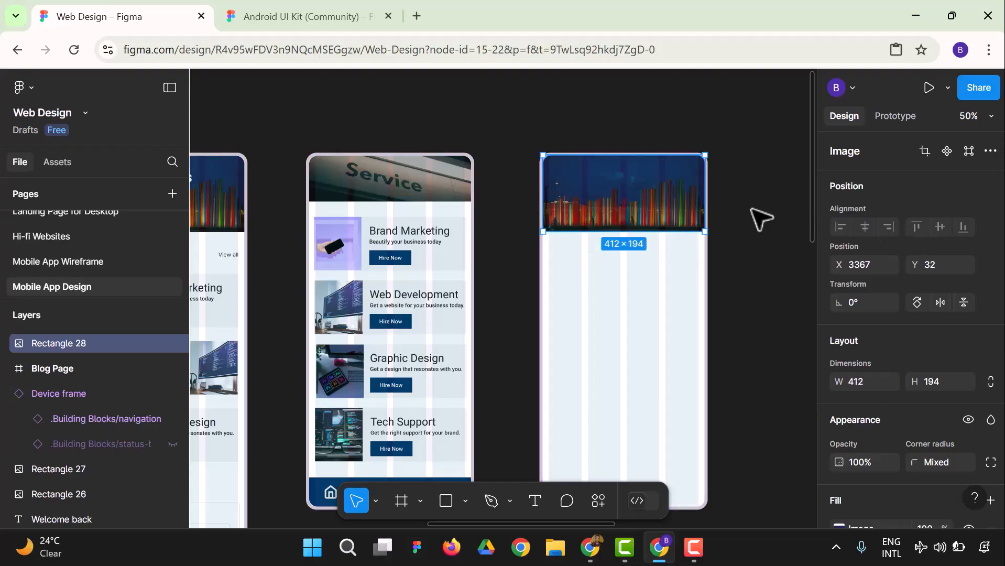
{"action": "left_click", "coordinate": [759, 240]}
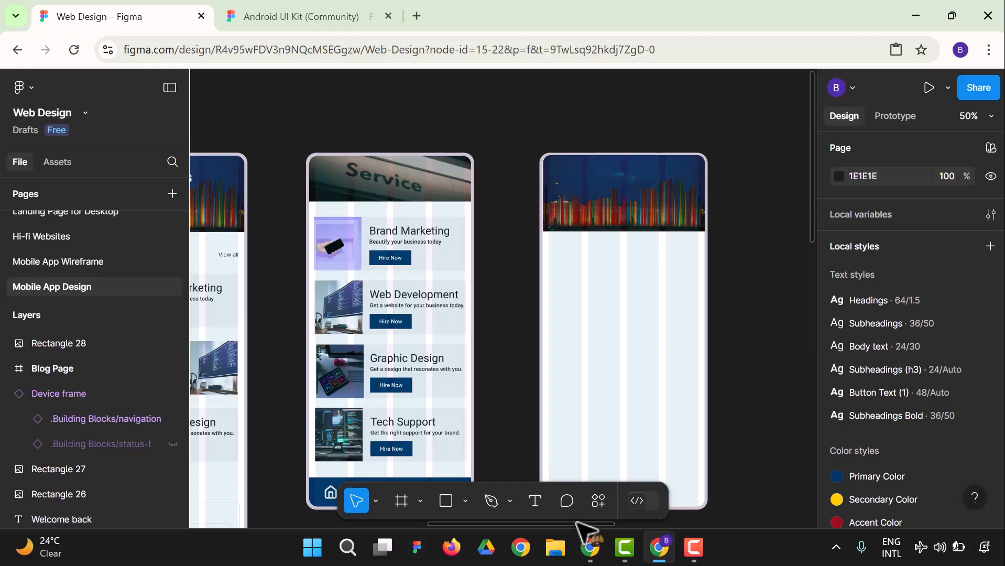
Duplicate the About Us title onto the new phone's header at about X 3497, Y 55, and bring the copy to the front.
{"action": "left_click_drag", "start_coordinate": [582, 523], "coordinate": [539, 523]}
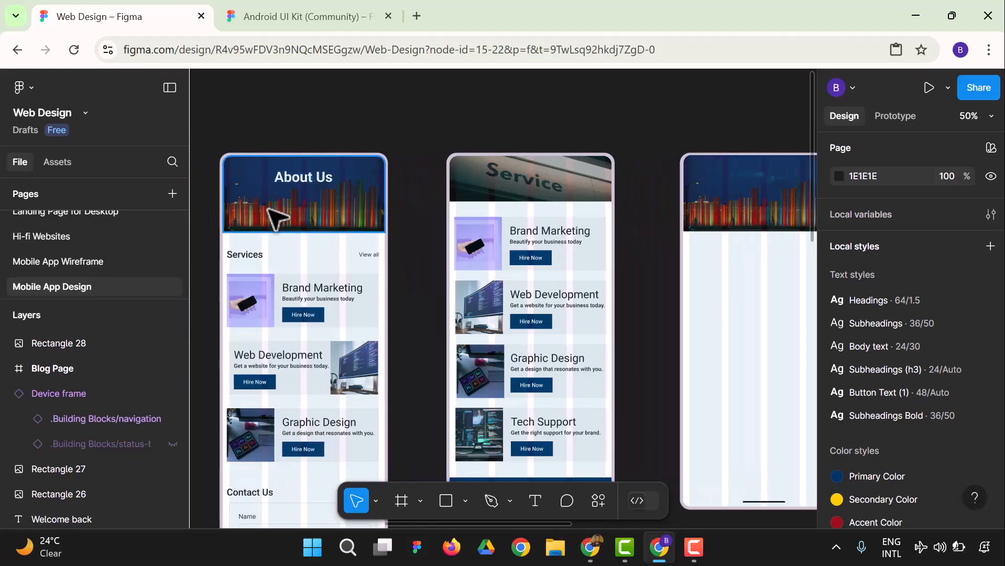
{"action": "left_click", "coordinate": [298, 175]}
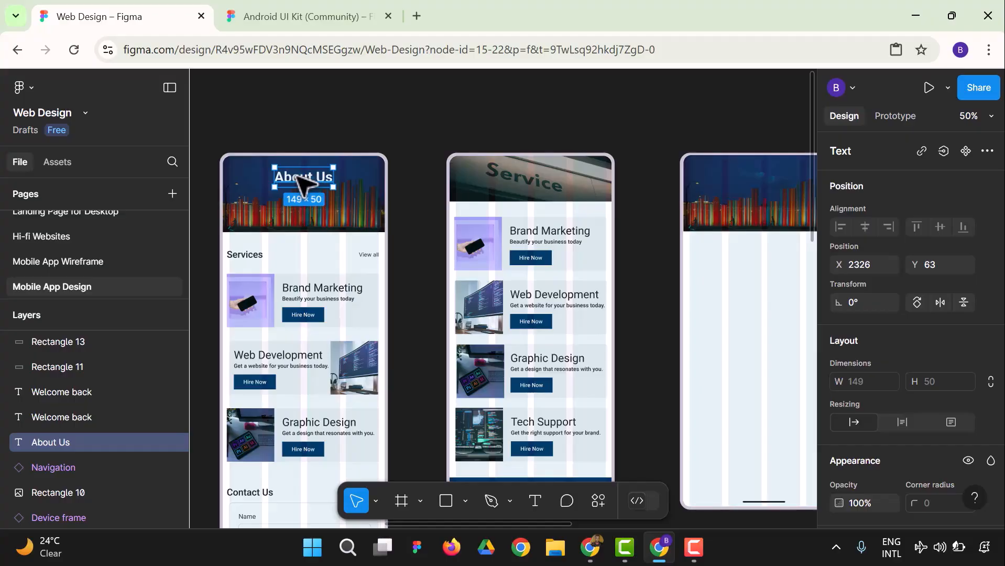
{"action": "key", "text": "ctrl+d"}
{"action": "left_click_drag", "start_coordinate": [299, 179], "coordinate": [755, 177]}
{"action": "right_click", "coordinate": [755, 177]}
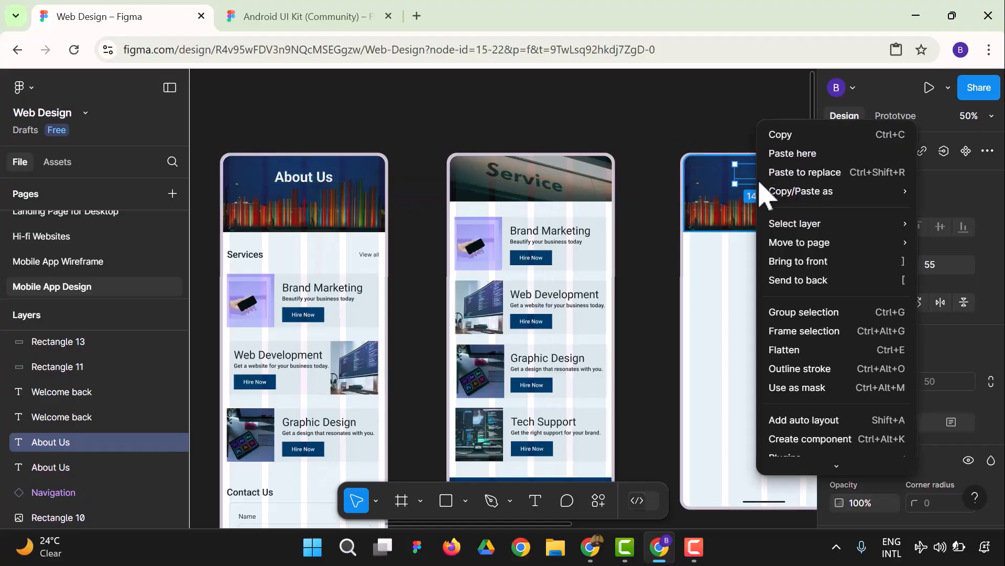
{"action": "left_click", "coordinate": [814, 264]}
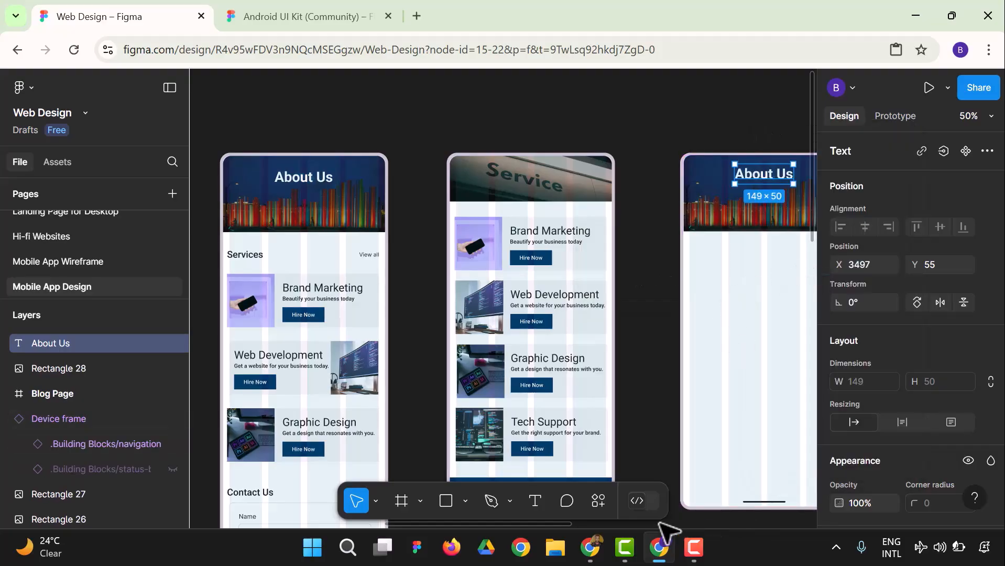
Change the copied title's text to "Blog".
{"action": "left_click_drag", "start_coordinate": [566, 521], "coordinate": [624, 529]}
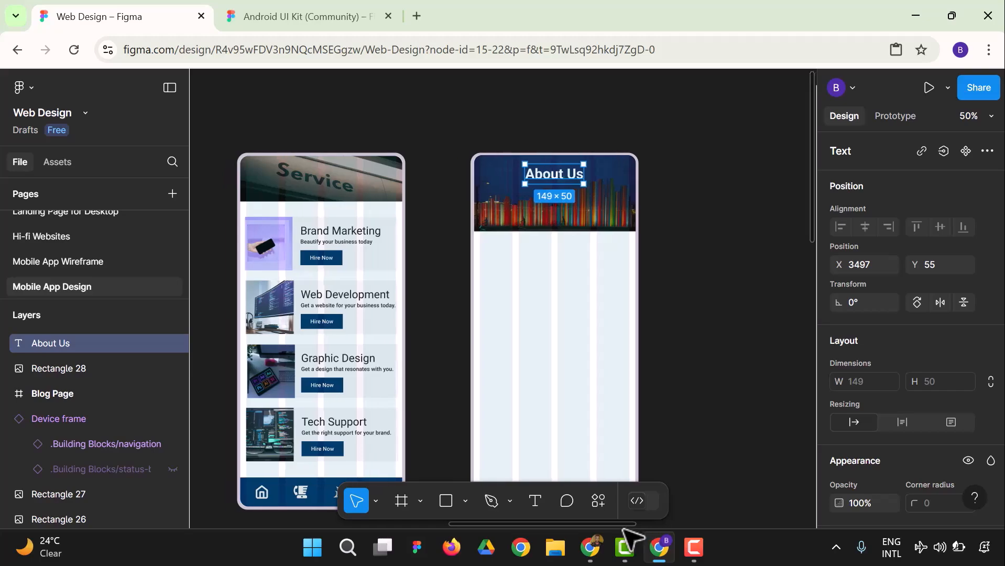
{"action": "double_click", "coordinate": [564, 172]}
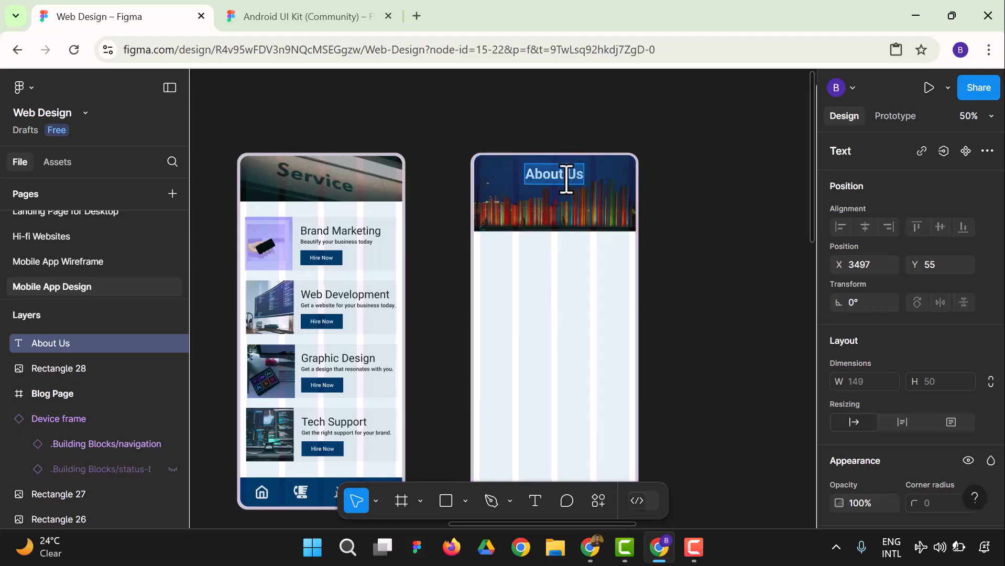
{"action": "type", "text": "Blog"}
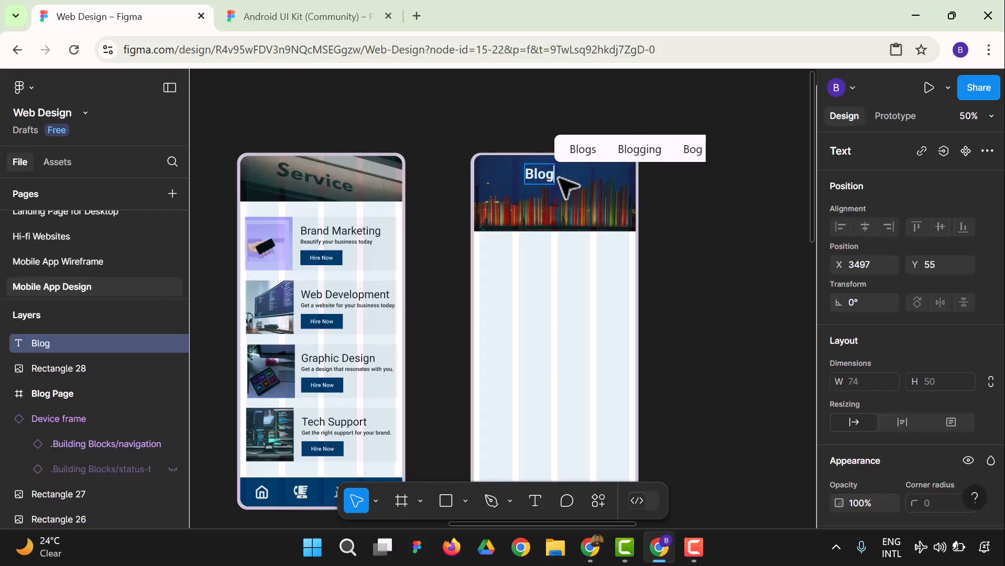
{"action": "key", "text": "Escape"}
{"action": "left_click", "coordinate": [699, 187]}
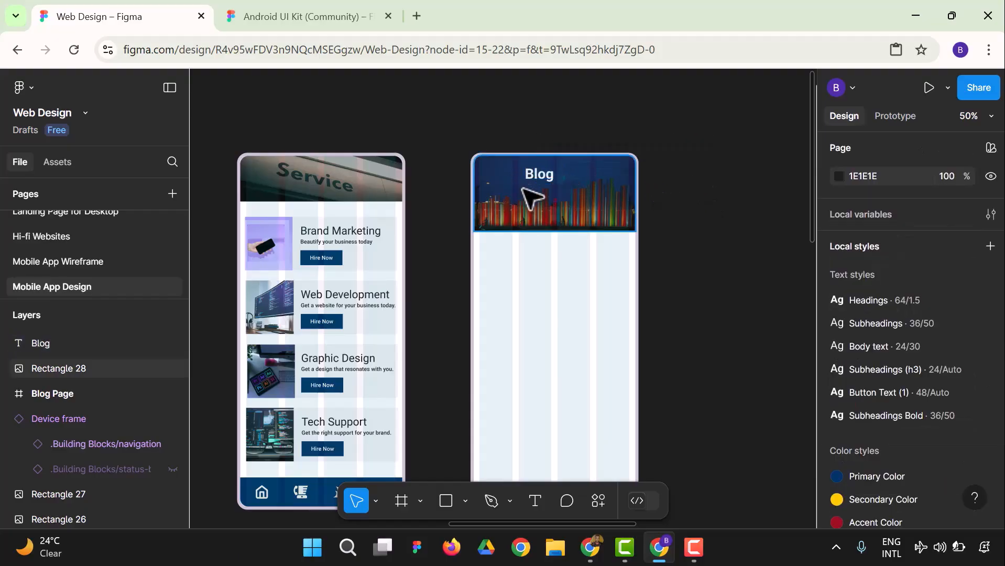
Center the Blog title horizontally over the header image, at about X 3536.
{"action": "mouse_move", "coordinate": [539, 180]}
{"action": "left_mouse_down"}
{"action": "mouse_move", "coordinate": [569, 195]}
{"action": "mouse_move", "coordinate": [557, 179]}
{"action": "left_mouse_up"}
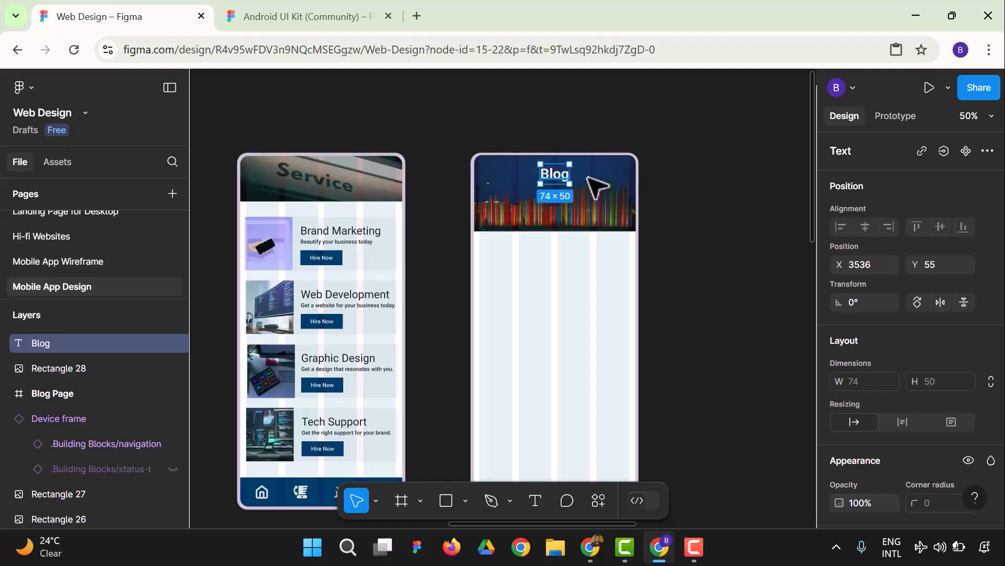
{"action": "left_click", "coordinate": [779, 209]}
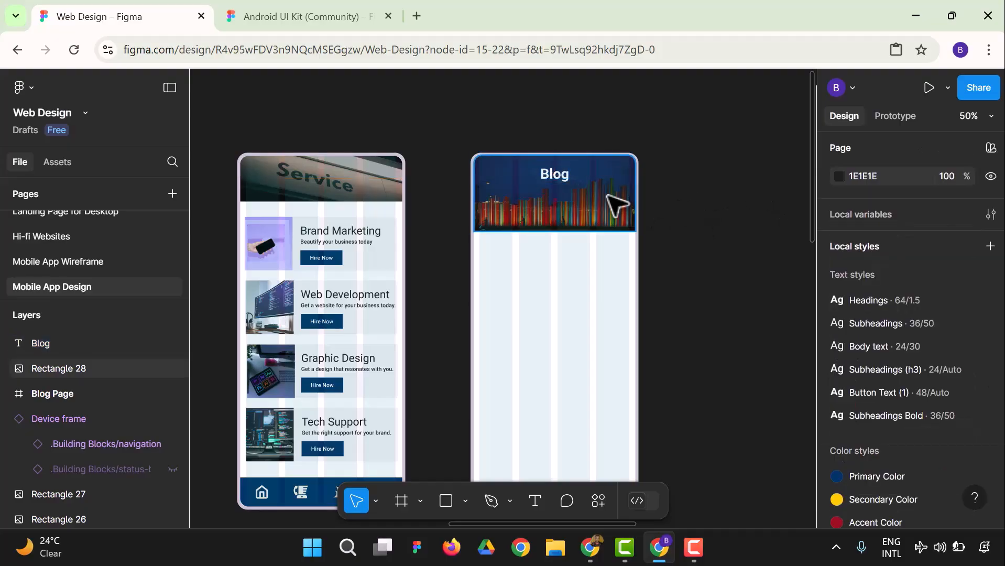
{"action": "left_click", "coordinate": [571, 173]}
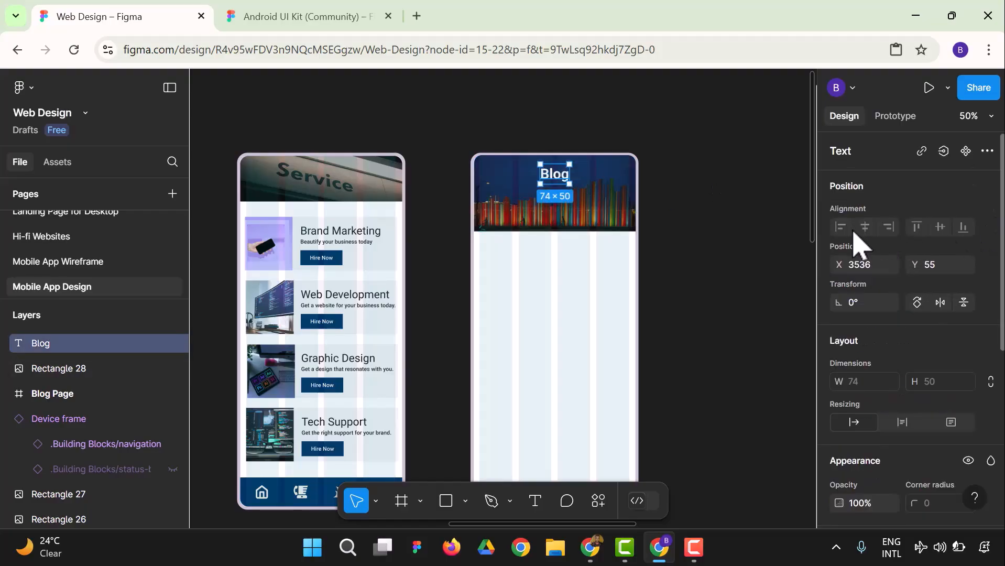
{"action": "left_click", "coordinate": [736, 273]}
Select the new phone's header image and open the Unsplash plugin for it.
{"action": "scroll", "coordinate": [674, 212], "scroll_direction": "down", "scroll_amount": 1}
{"action": "scroll", "coordinate": [676, 220], "scroll_direction": "down", "scroll_amount": 3}
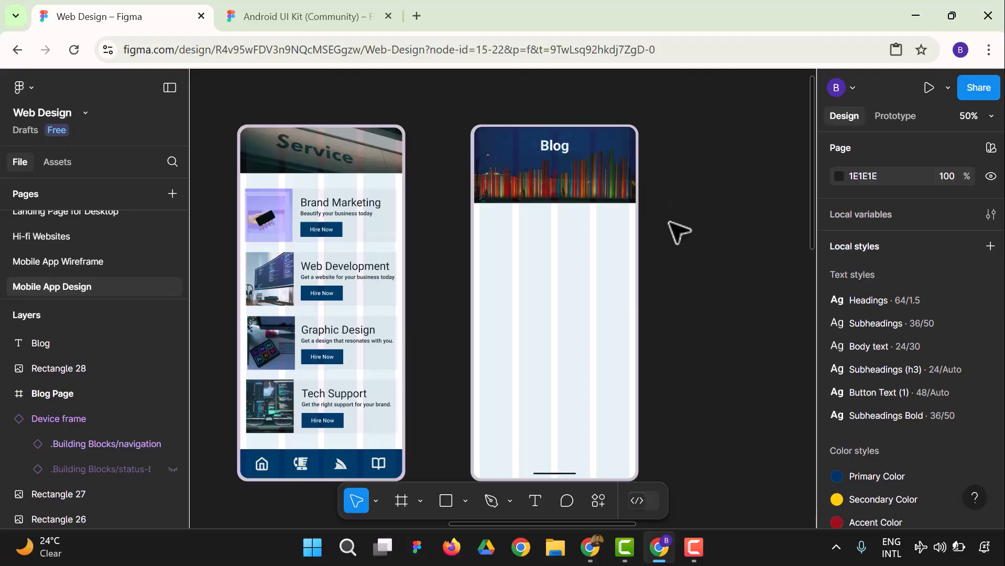
{"action": "left_click", "coordinate": [539, 151]}
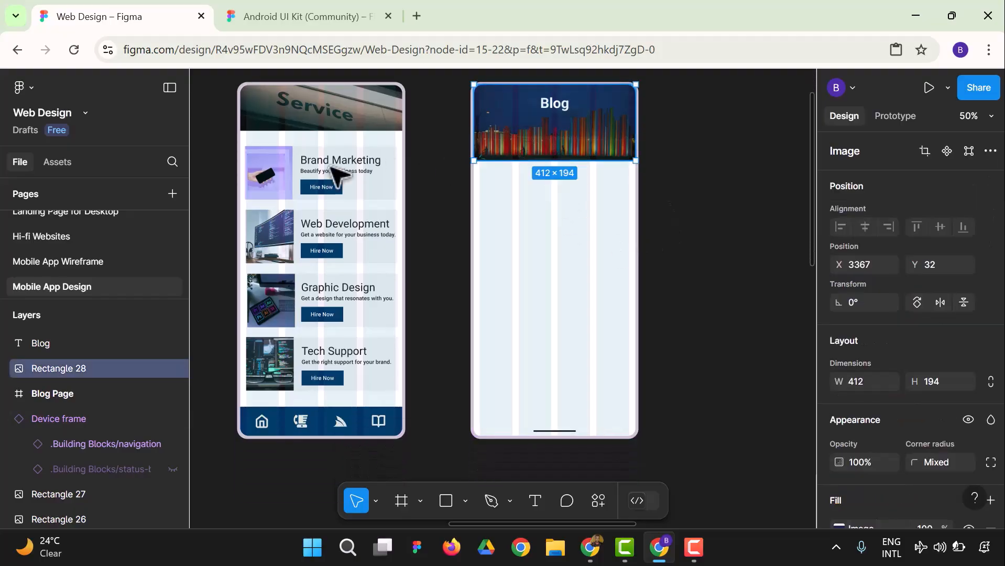
{"action": "left_click", "coordinate": [35, 84]}
{"action": "mouse_move", "coordinate": [88, 327]}
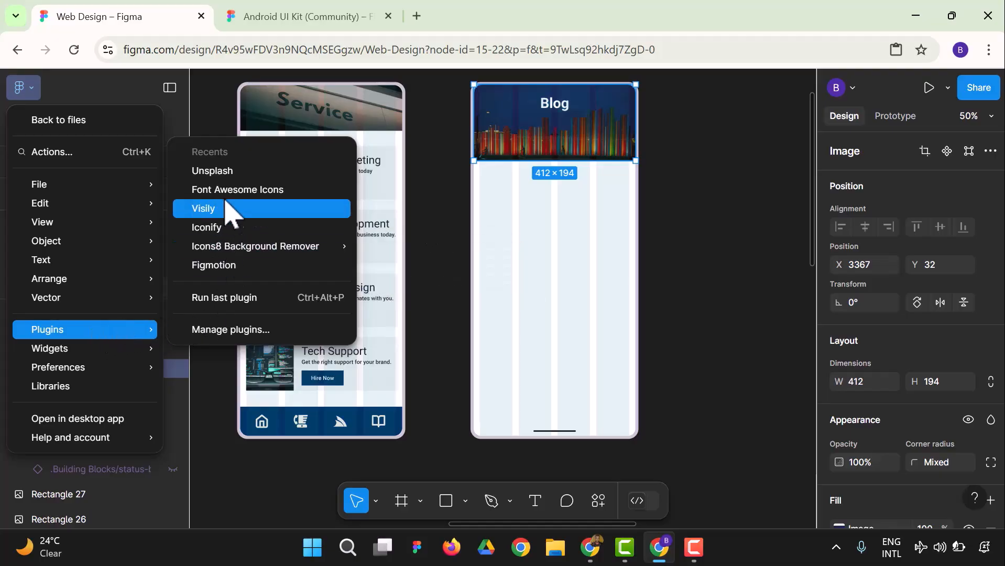
{"action": "left_click", "coordinate": [222, 173]}
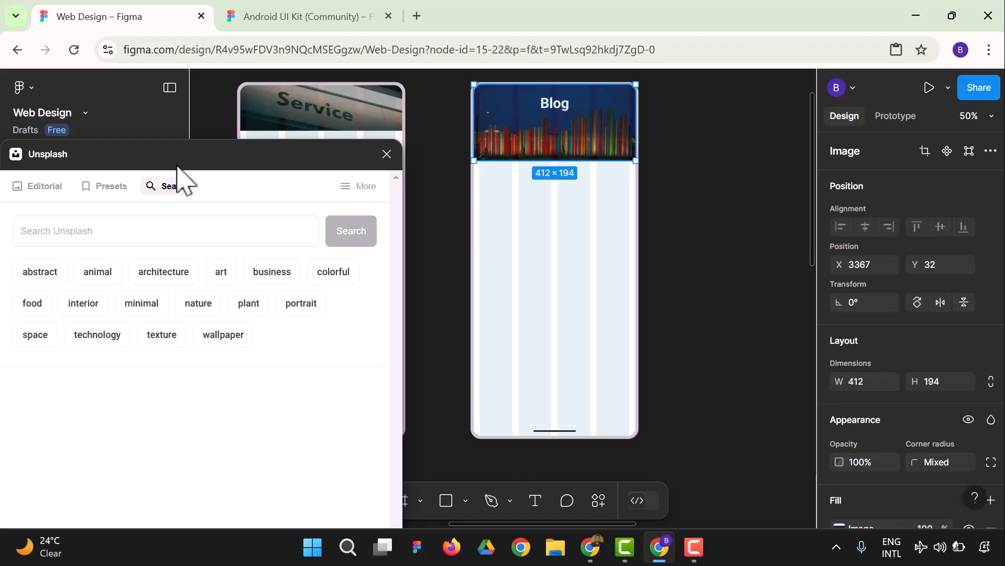
Search Unsplash for "blog" and replace the header image with the photo of a desk monitor showing a blog page.
{"action": "left_click", "coordinate": [152, 220]}
{"action": "type", "text": "b"}
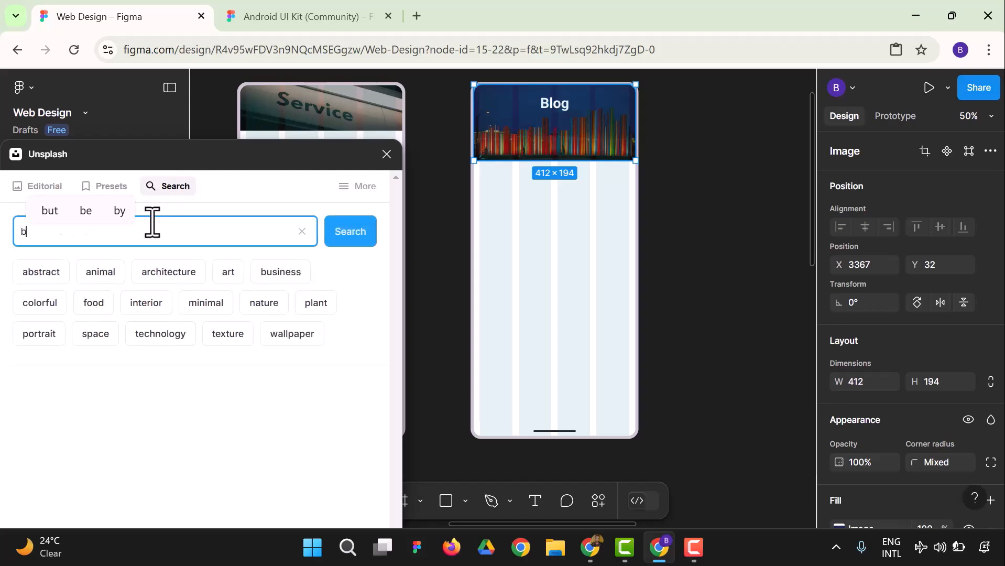
{"action": "type", "text": "lo"}
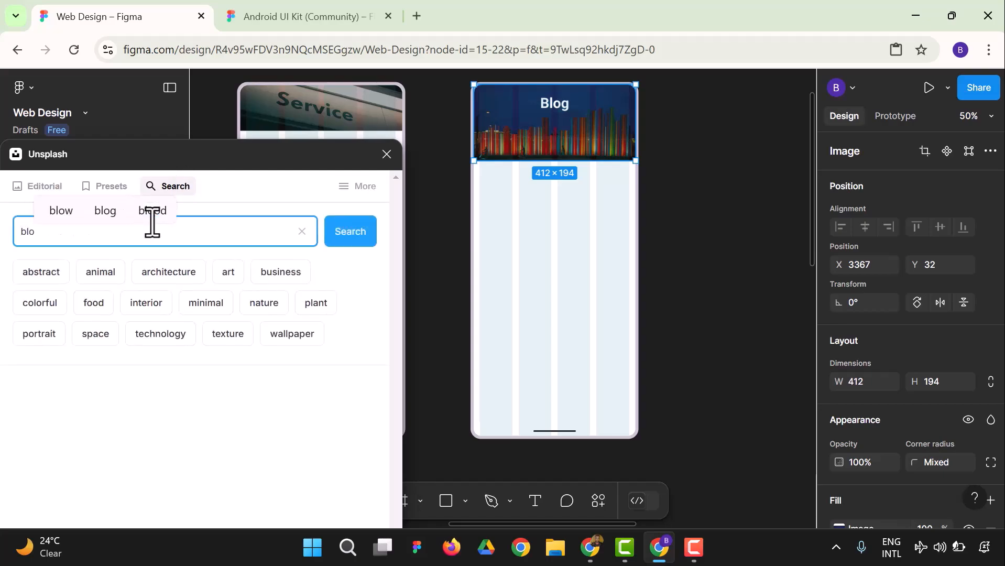
{"action": "type", "text": "g"}
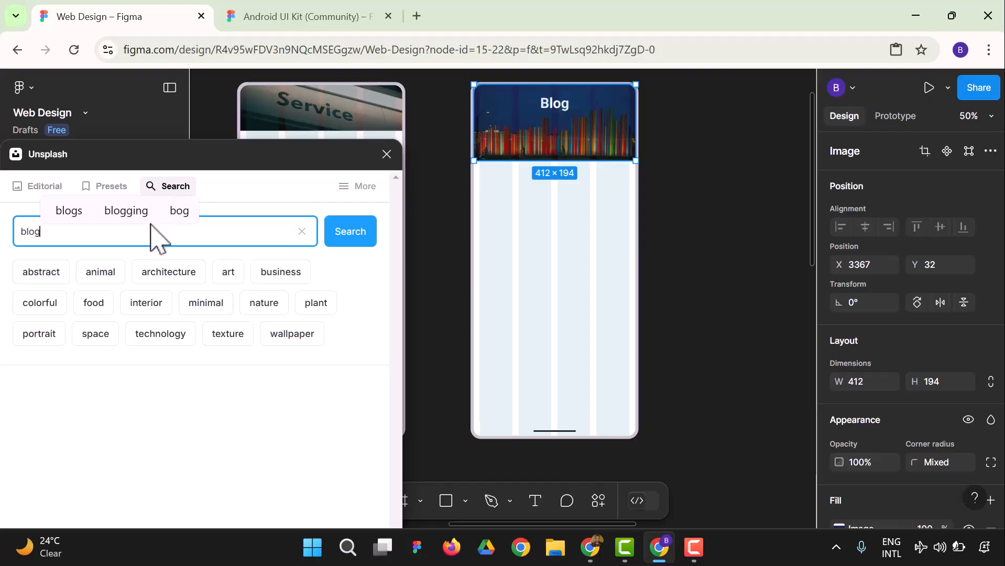
{"action": "key", "text": "Return"}
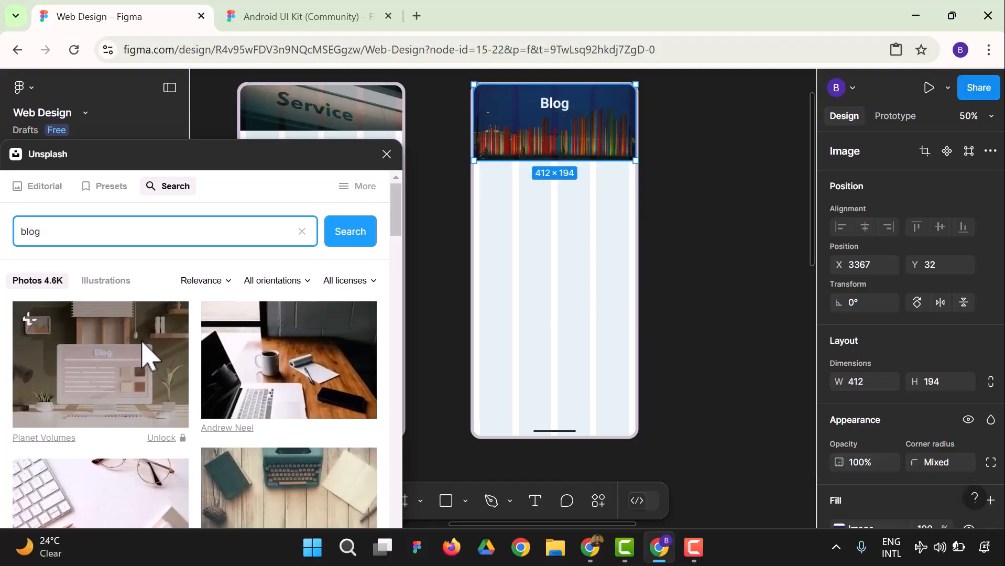
{"action": "left_click", "coordinate": [145, 356]}
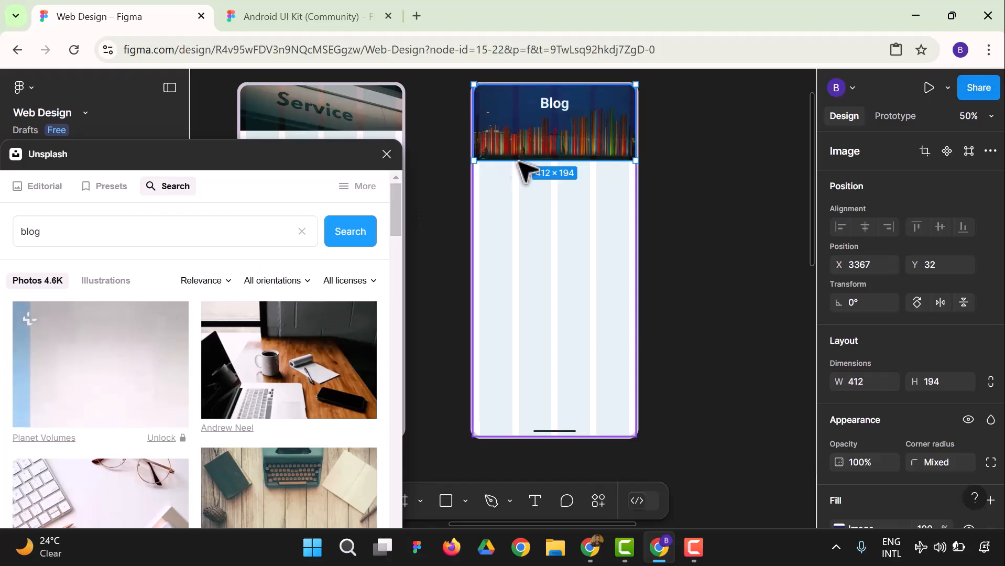
{"action": "left_click", "coordinate": [731, 162]}
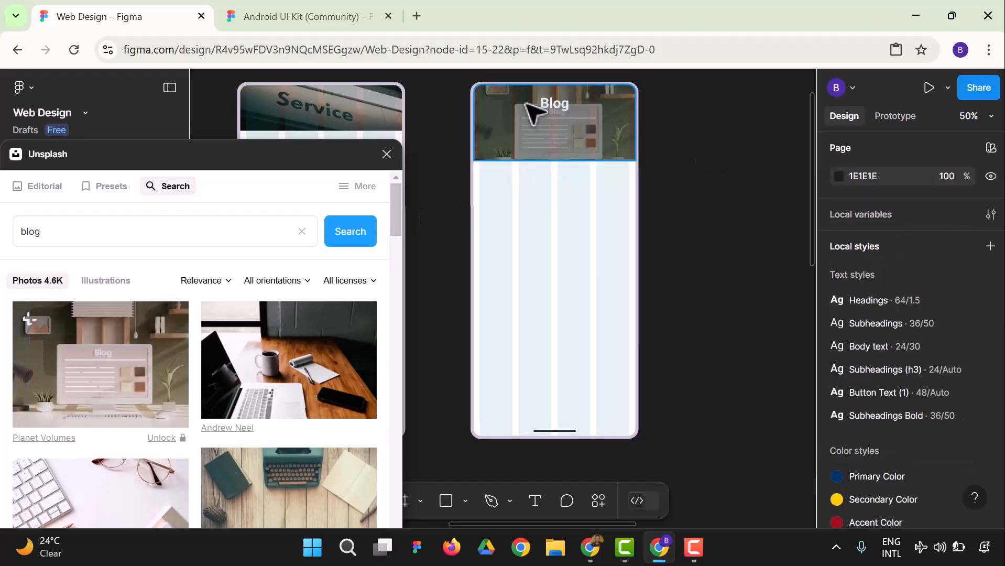
Move the Blog title down to about Y 129 and set its fill to the Primary Color style.
{"action": "left_click", "coordinate": [556, 103]}
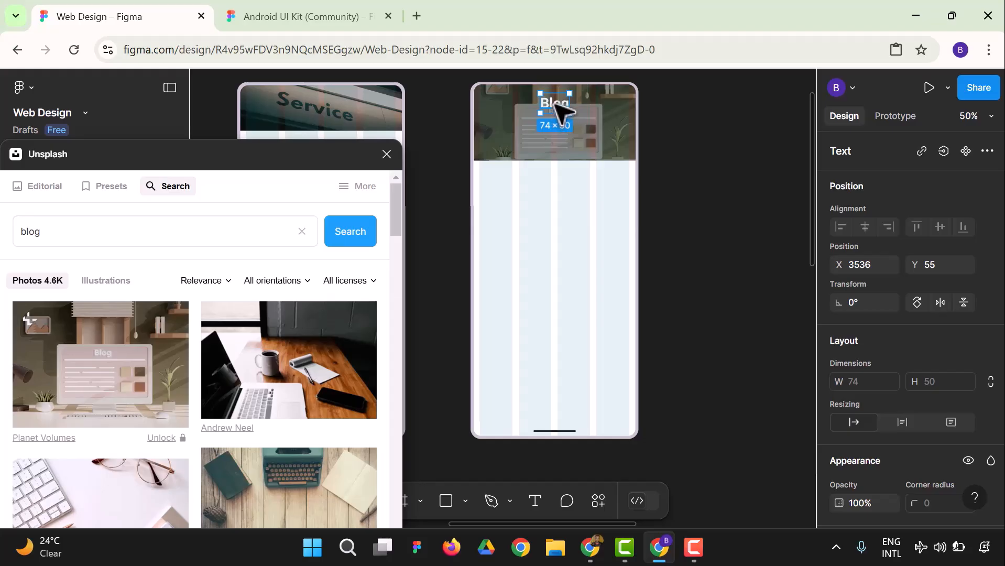
{"action": "left_click_drag", "start_coordinate": [555, 101], "coordinate": [556, 137]}
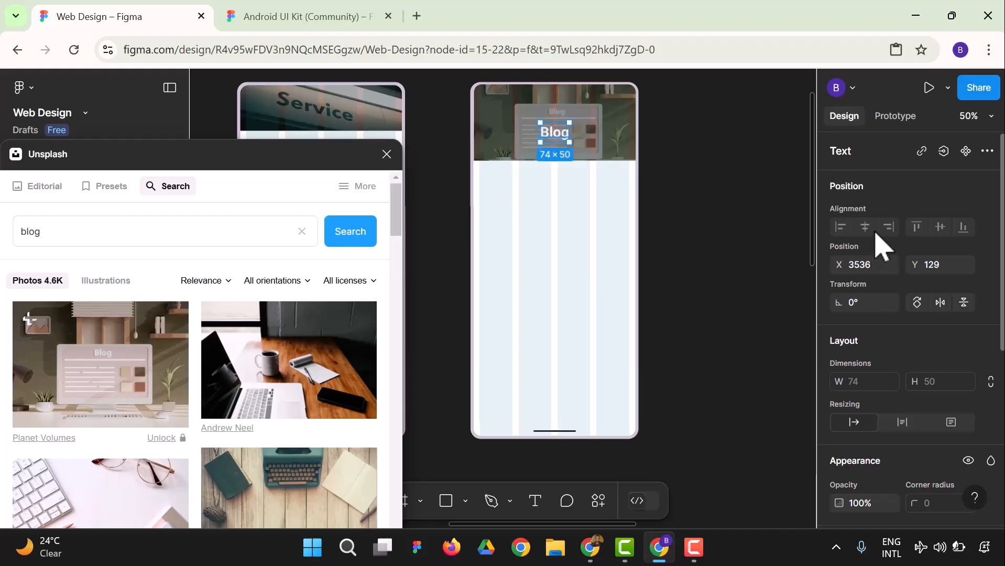
{"action": "scroll", "coordinate": [891, 464], "scroll_direction": "down", "scroll_amount": 5}
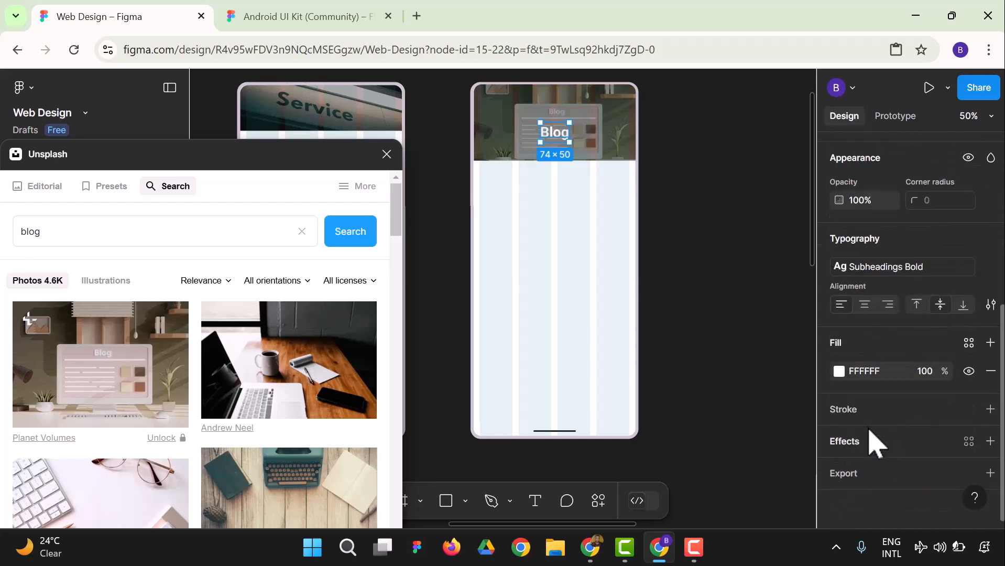
{"action": "left_click", "coordinate": [838, 371]}
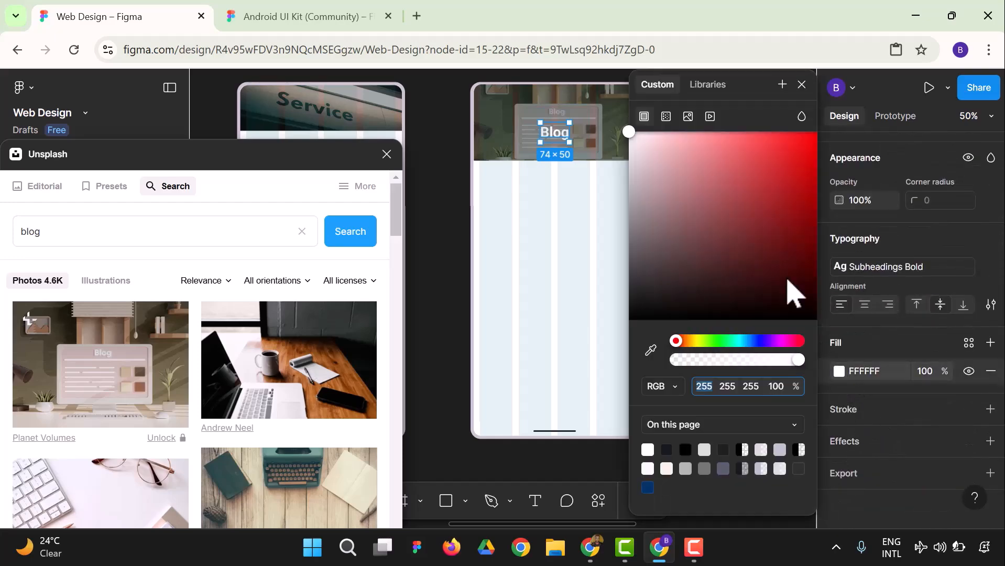
{"action": "left_click", "coordinate": [714, 83]}
{"action": "left_click", "coordinate": [697, 189]}
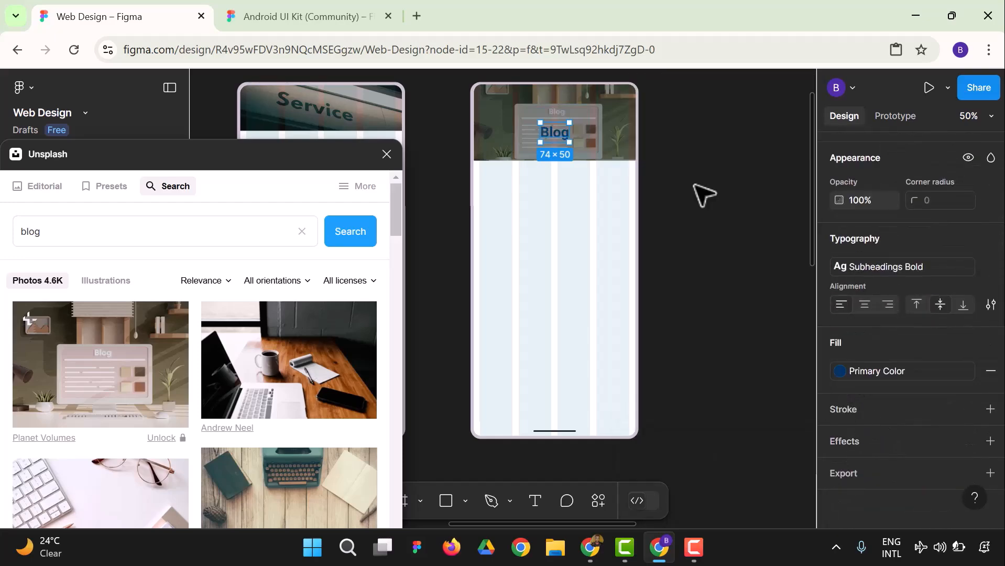
{"action": "left_click", "coordinate": [695, 194]}
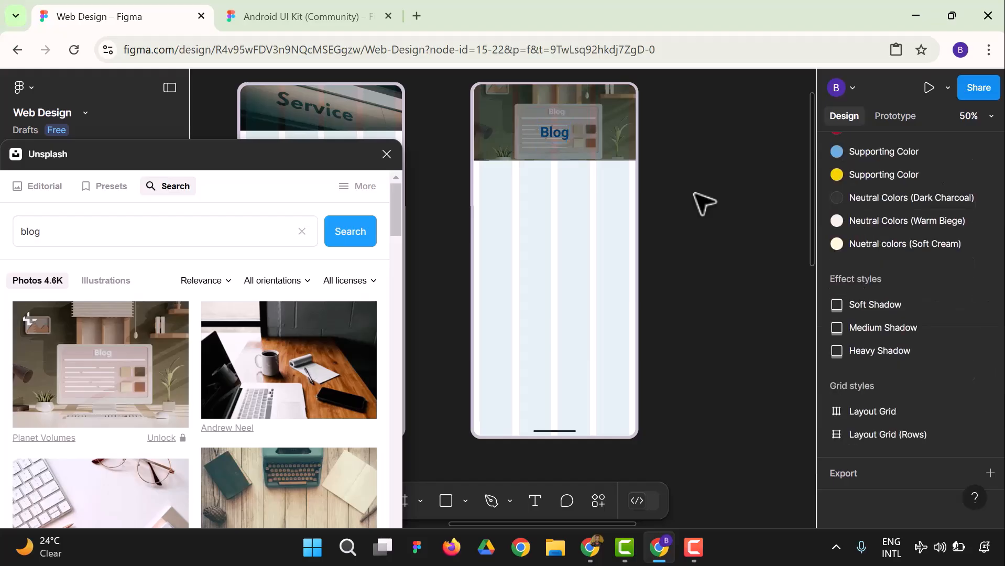
Delete the Blog title text from the new phone's header.
{"action": "left_click", "coordinate": [564, 140]}
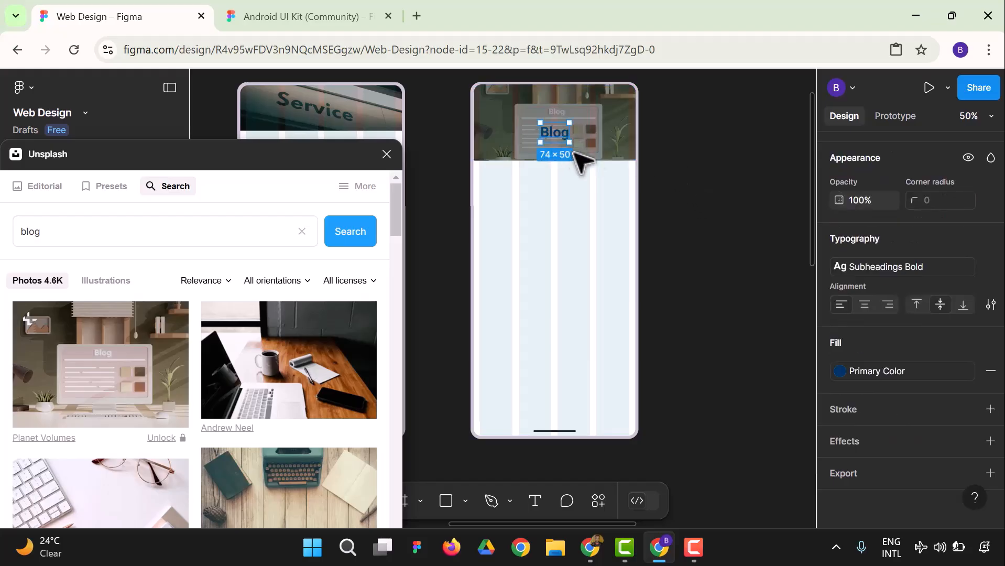
{"action": "left_click", "coordinate": [697, 190]}
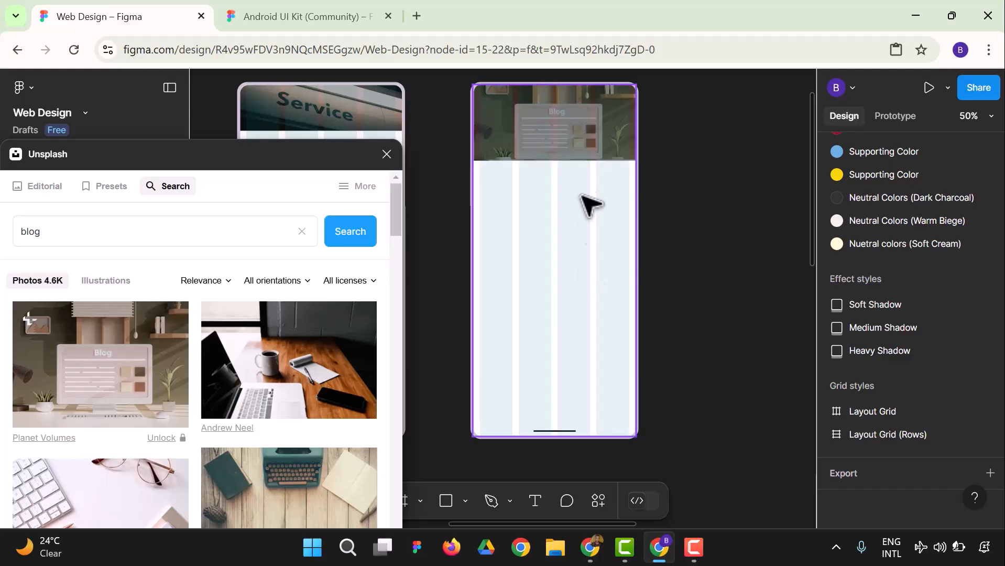
{"action": "scroll", "coordinate": [599, 214], "scroll_direction": "down", "scroll_amount": 1}
{"action": "scroll", "coordinate": [682, 215], "scroll_direction": "up", "scroll_amount": 1}
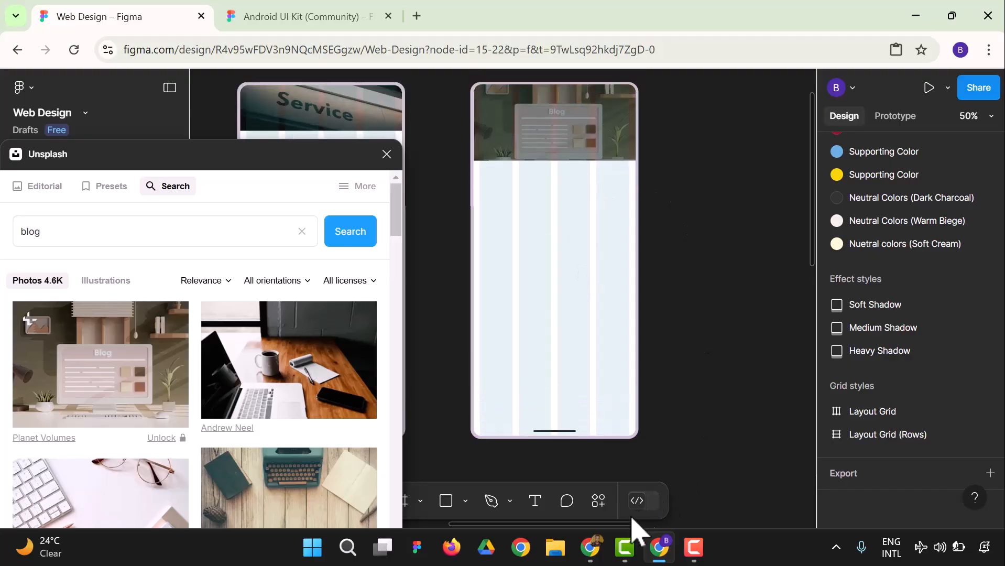
{"action": "left_click_drag", "start_coordinate": [626, 525], "coordinate": [683, 522]}
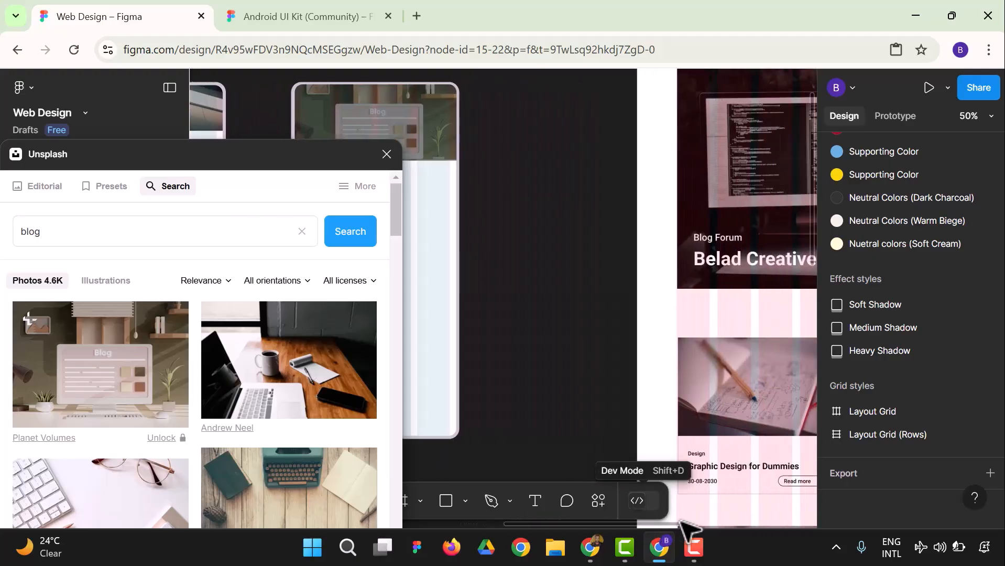
Copy the "Graphic Design for Dummies" card from the desktop Blog Page over to the new phone, bring it to front, and close Unsplash.
{"action": "left_click", "coordinate": [707, 377]}
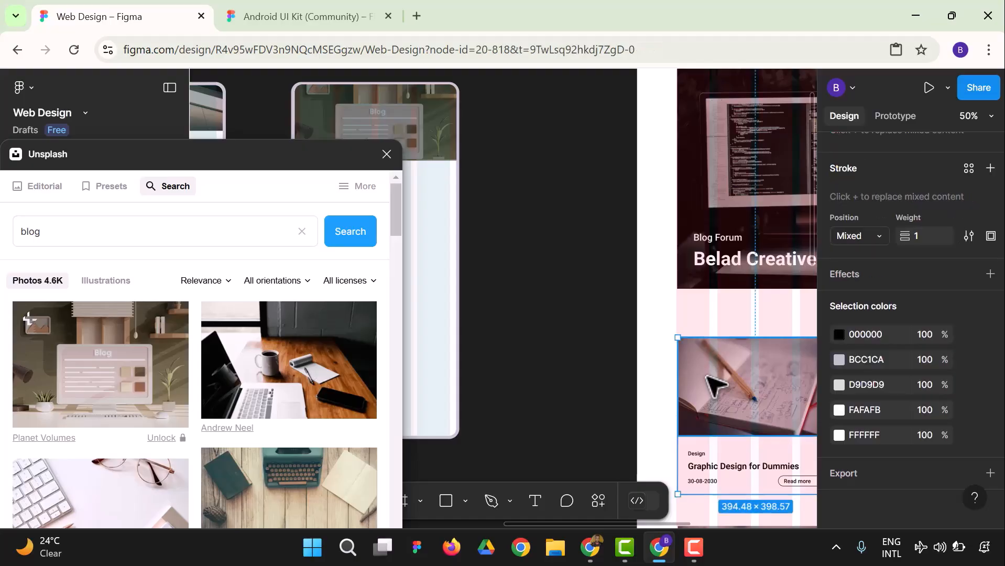
{"action": "left_click_drag", "start_coordinate": [723, 393], "coordinate": [469, 300]}
{"action": "right_click", "coordinate": [475, 309]}
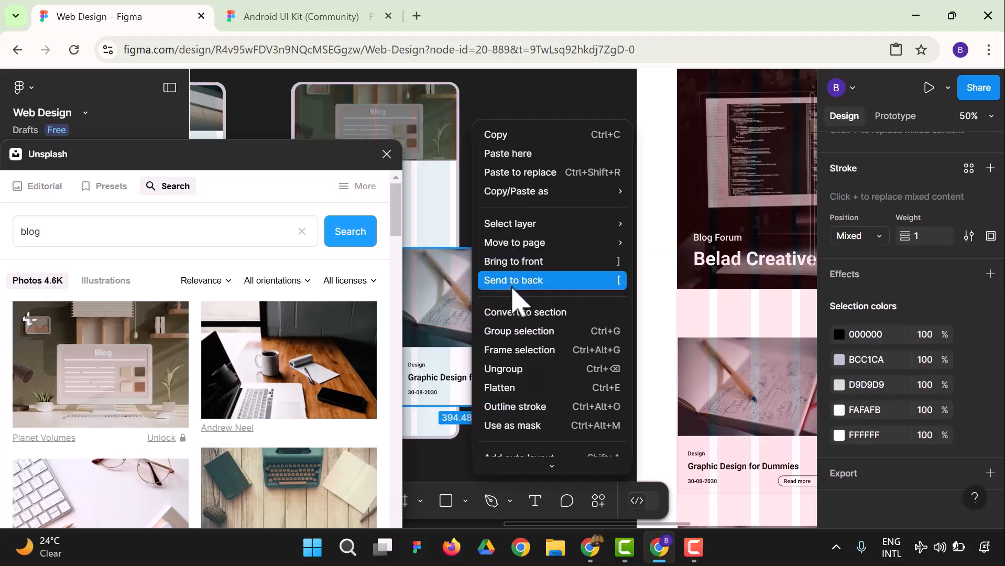
{"action": "left_click", "coordinate": [523, 262]}
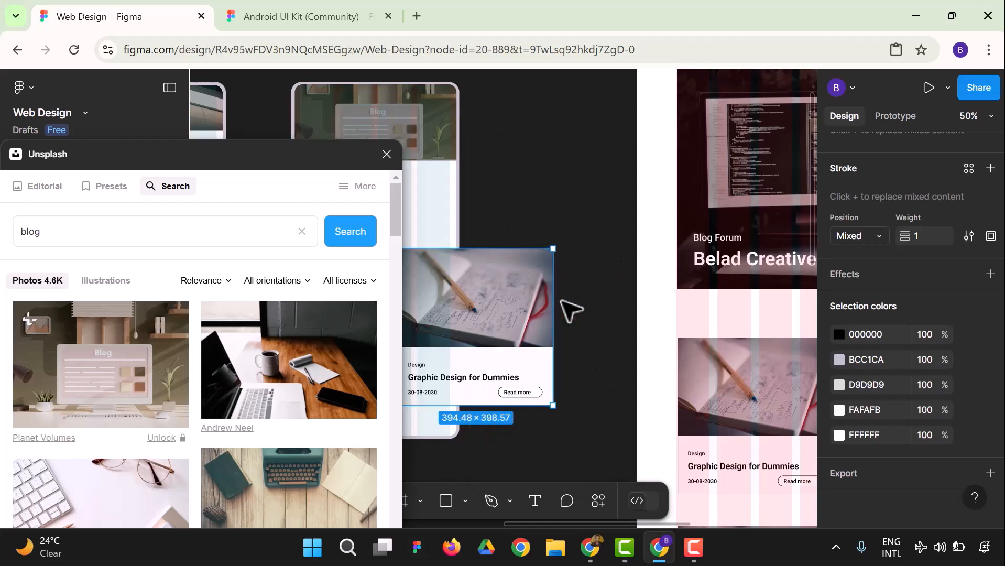
{"action": "left_click", "coordinate": [386, 154]}
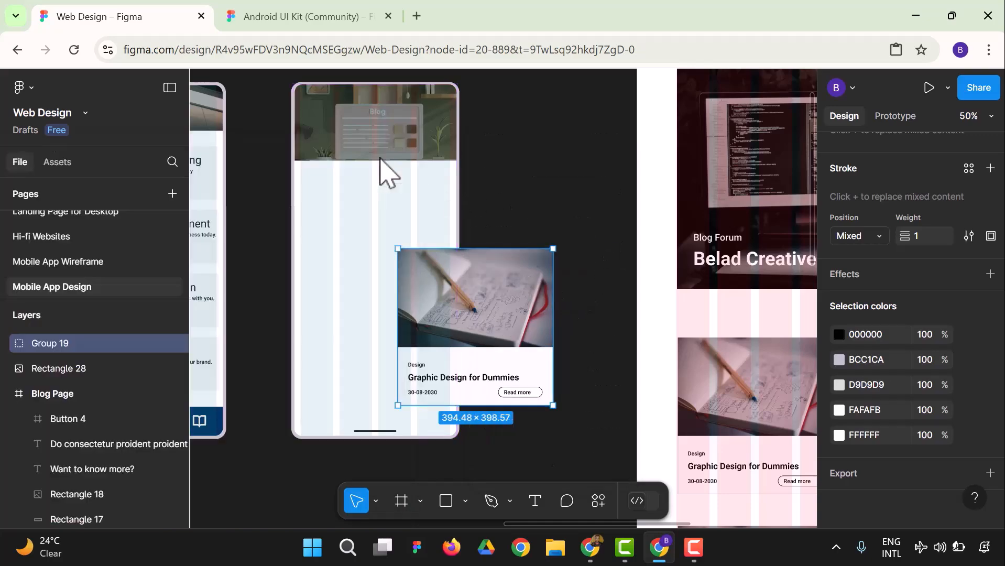
Place the copied blog card beneath the new phone's header image and scale it to about 381 × 373.
{"action": "left_click_drag", "start_coordinate": [510, 300], "coordinate": [408, 213]}
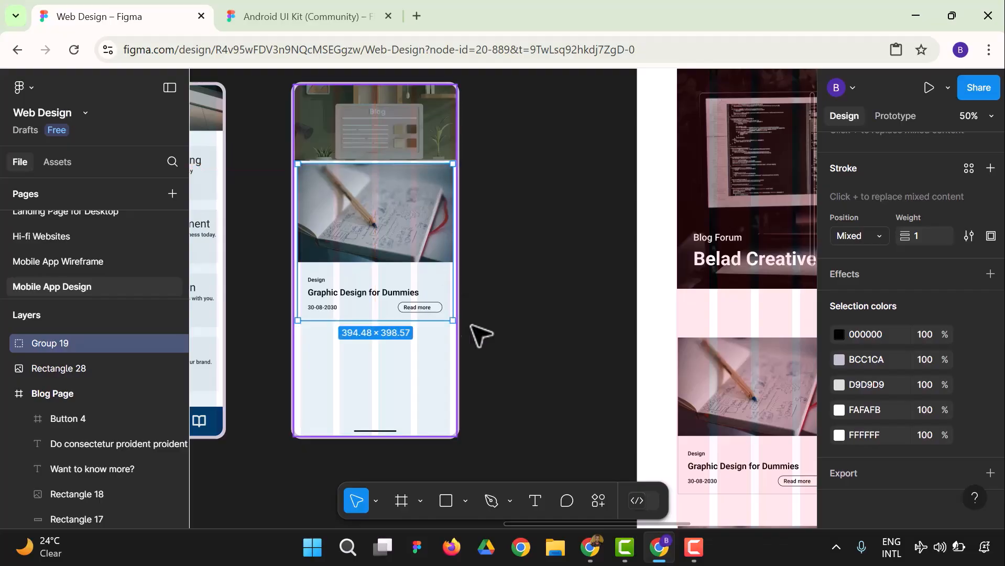
{"action": "left_click_drag", "start_coordinate": [453, 319], "coordinate": [434, 296]}
{"action": "left_click", "coordinate": [529, 265]}
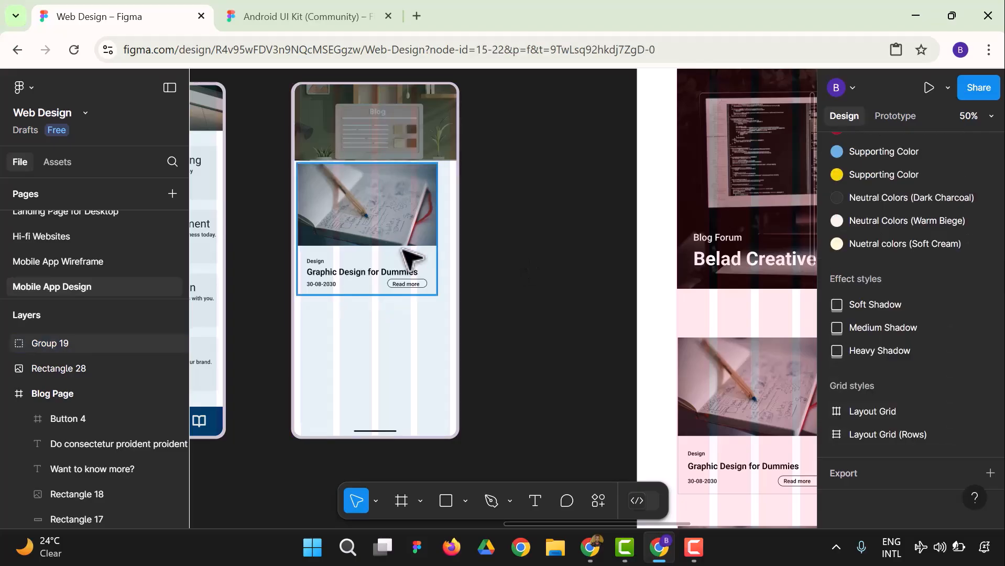
{"action": "mouse_move", "coordinate": [358, 243]}
{"action": "left_mouse_down"}
{"action": "mouse_move", "coordinate": [390, 265]}
{"action": "mouse_move", "coordinate": [359, 249]}
{"action": "left_mouse_up"}
{"action": "left_click_drag", "start_coordinate": [442, 307], "coordinate": [452, 317]}
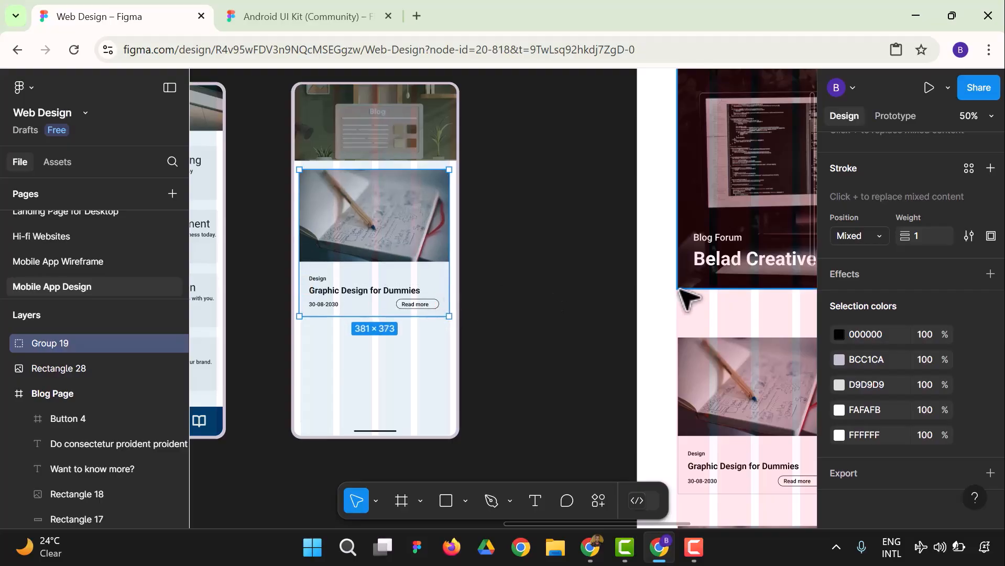
Nudge the blog card down to leave a wider gap below the phone's header image.
{"action": "key", "text": "Down"}
{"action": "key", "text": "Down"}
{"action": "key", "text": "Down"}
{"action": "key", "text": "Down"}
{"action": "key", "text": "Down"}
{"action": "key", "text": "Down"}
{"action": "key", "text": "Down"}
{"action": "key", "text": "Down"}
{"action": "key", "text": "Down"}
{"action": "key", "text": "Down"}
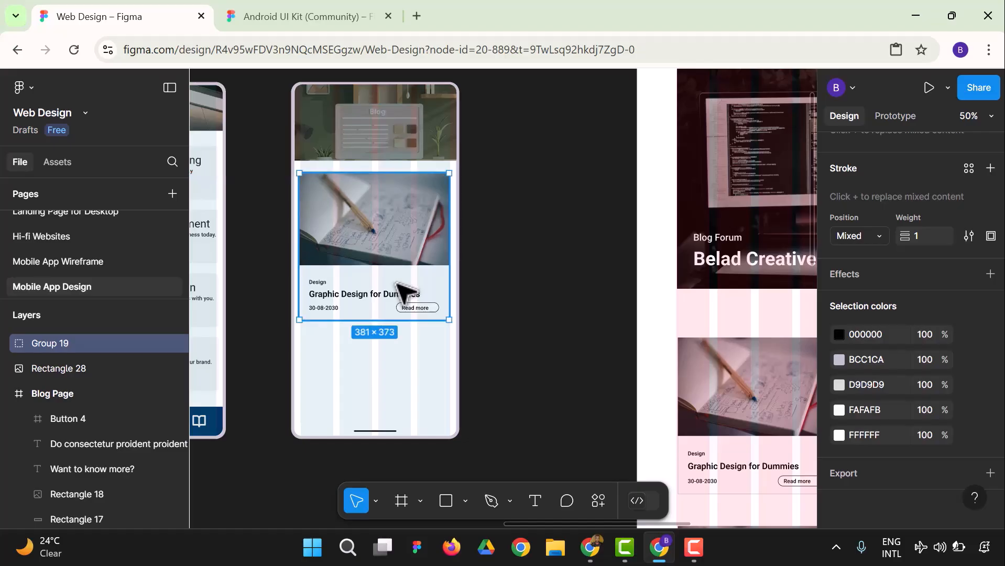
{"action": "key", "text": "shift+Down"}
{"action": "key", "text": "shift+Down"}
{"action": "key", "text": "shift+Down"}
{"action": "key", "text": "shift+Down"}
{"action": "key", "text": "shift+Down"}
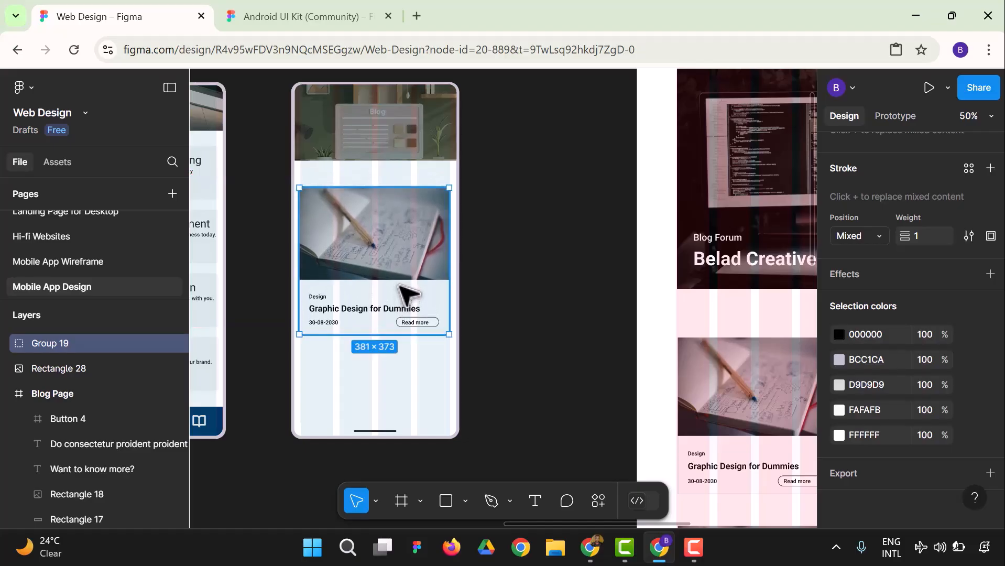
{"action": "left_click", "coordinate": [574, 298]}
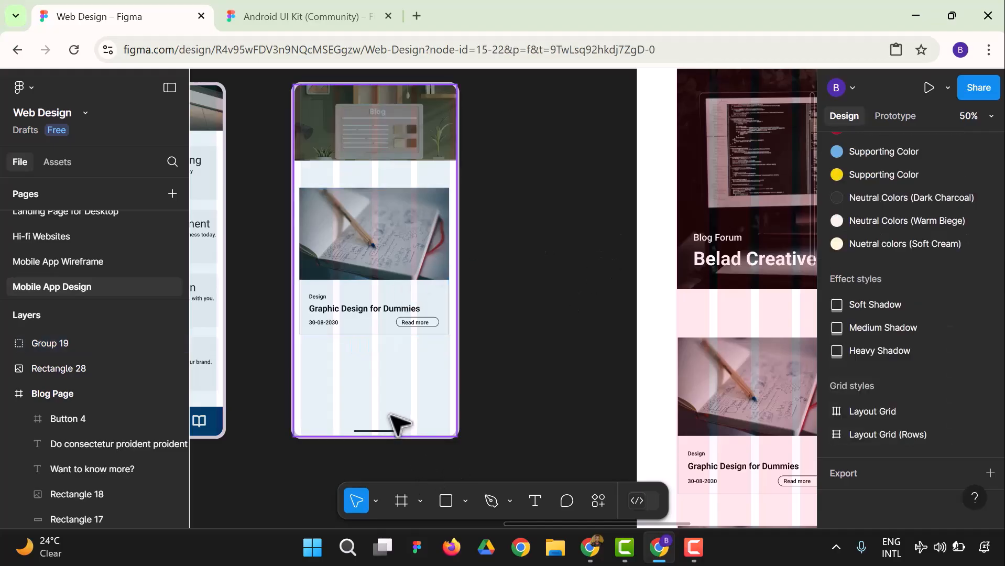
Extend the new phone's device frame downward to about 412 × 1508.
{"action": "left_click", "coordinate": [412, 427]}
{"action": "mouse_move", "coordinate": [373, 436]}
{"action": "left_mouse_down"}
{"action": "mouse_move", "coordinate": [394, 524]}
{"action": "mouse_move", "coordinate": [386, 424]}
{"action": "mouse_move", "coordinate": [388, 432]}
{"action": "left_mouse_up"}
{"action": "left_click", "coordinate": [521, 285]}
{"action": "scroll", "coordinate": [521, 283], "scroll_direction": "up", "scroll_amount": 1}
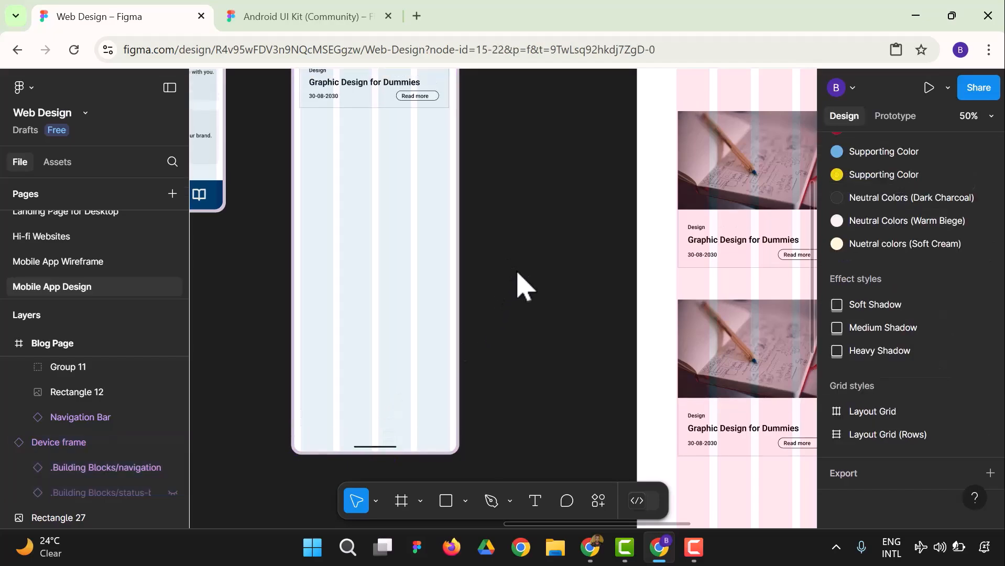
{"action": "scroll", "coordinate": [521, 286], "scroll_direction": "up", "scroll_amount": 5}
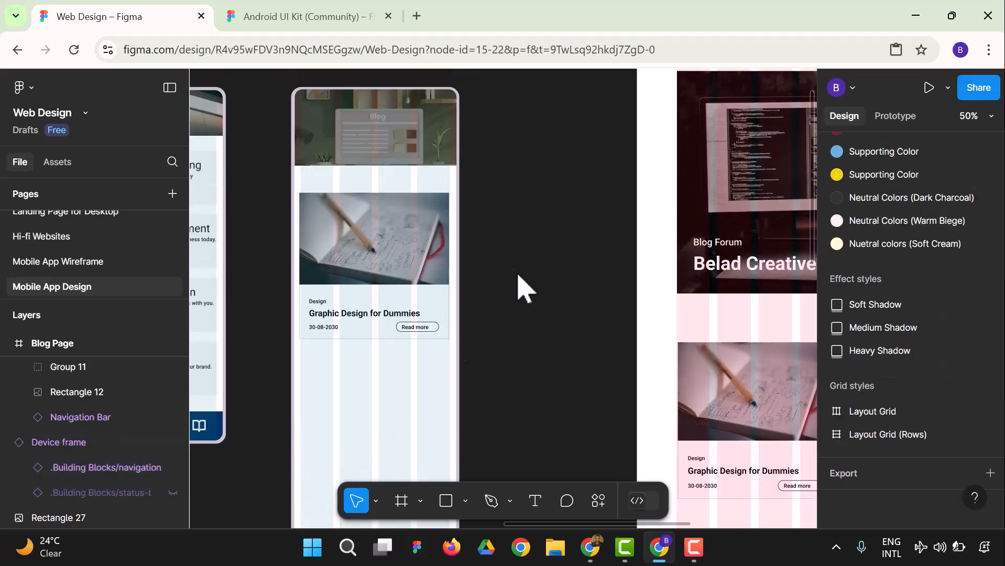
{"action": "scroll", "coordinate": [520, 287], "scroll_direction": "down", "scroll_amount": 1}
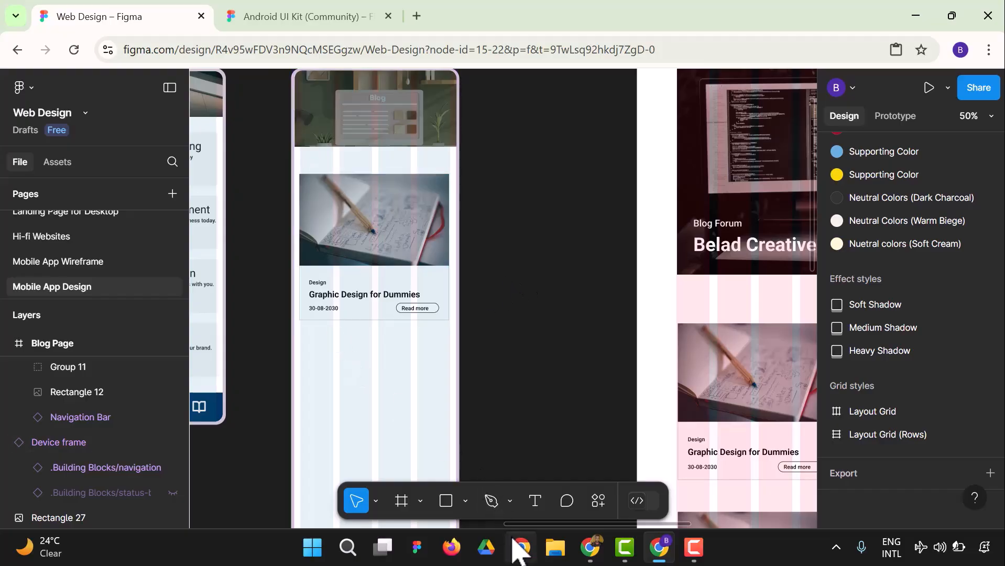
Duplicate the blog card twice, stacking the copies below the original with equal spacing in the new phone.
{"action": "left_click_drag", "start_coordinate": [520, 524], "coordinate": [420, 524]}
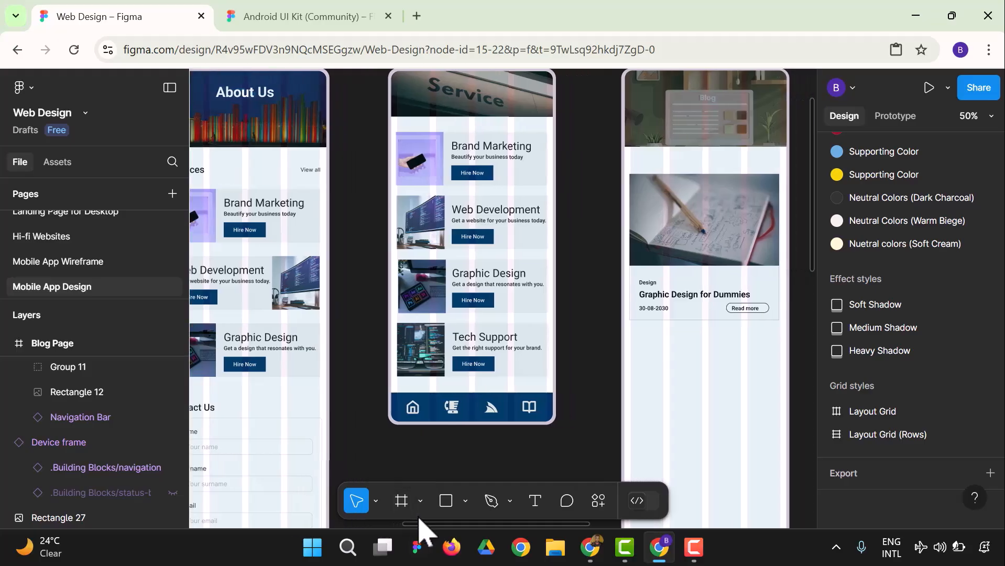
{"action": "scroll", "coordinate": [740, 278], "scroll_direction": "down", "scroll_amount": 2}
{"action": "left_click", "coordinate": [727, 257]}
{"action": "key", "text": "ctrl+d"}
{"action": "left_click_drag", "start_coordinate": [708, 225], "coordinate": [695, 394]}
{"action": "scroll", "coordinate": [697, 377], "scroll_direction": "down", "scroll_amount": 3}
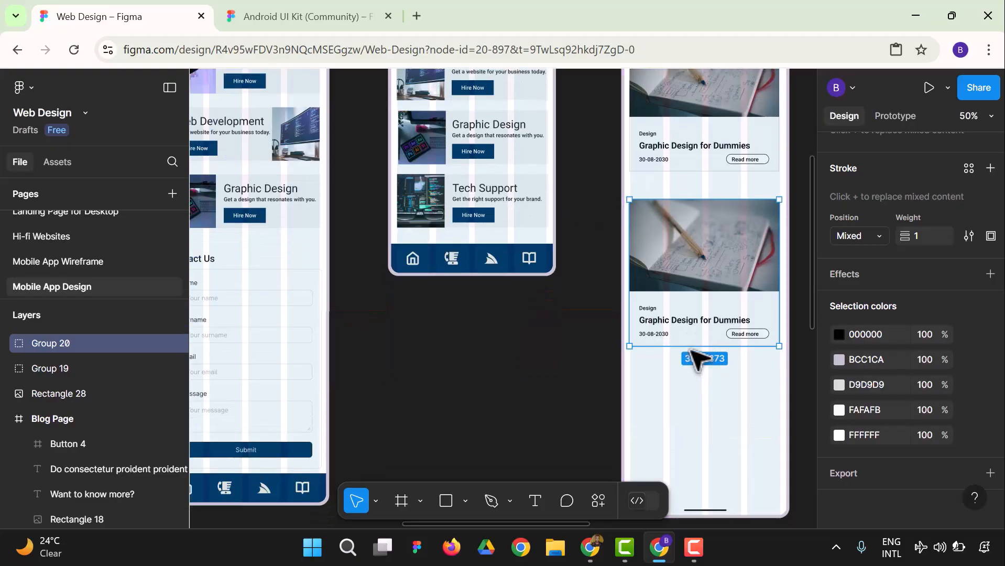
{"action": "key", "text": "ctrl+d"}
{"action": "scroll", "coordinate": [697, 359], "scroll_direction": "down", "scroll_amount": 1}
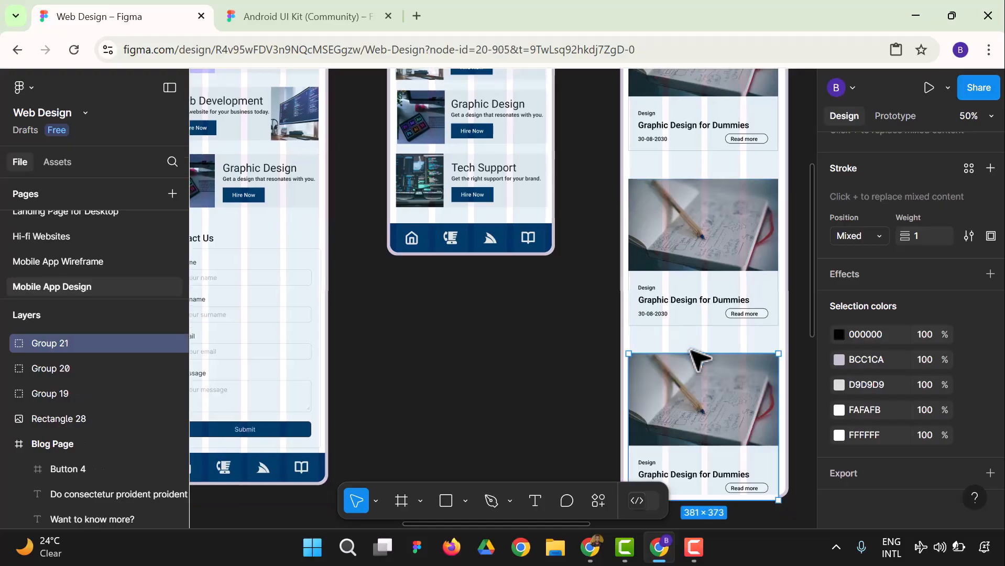
{"action": "scroll", "coordinate": [700, 356], "scroll_direction": "down", "scroll_amount": 2}
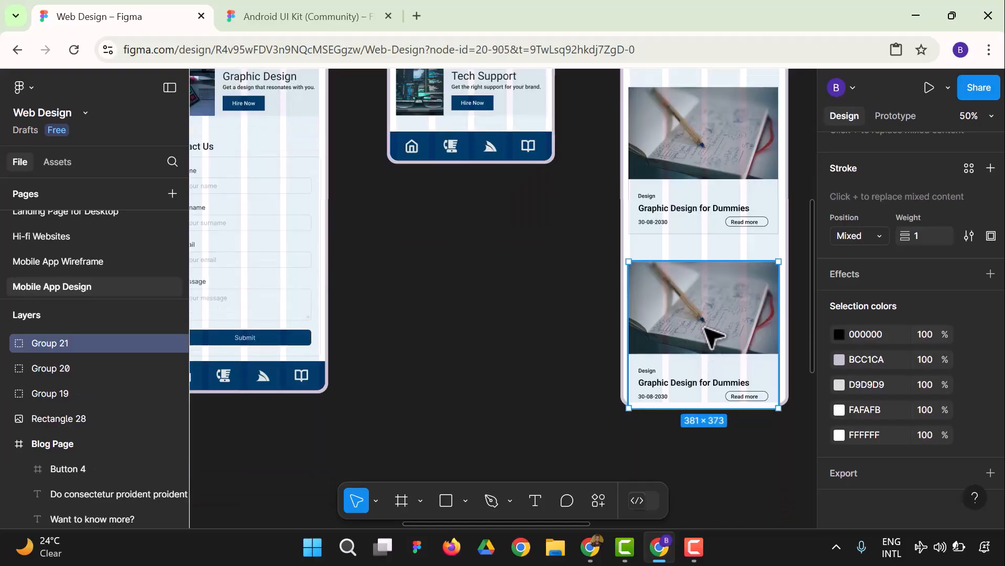
Lengthen the new phone's device frame to about 412 × 1672 so it extends past the third blog card.
{"action": "left_click", "coordinate": [647, 252]}
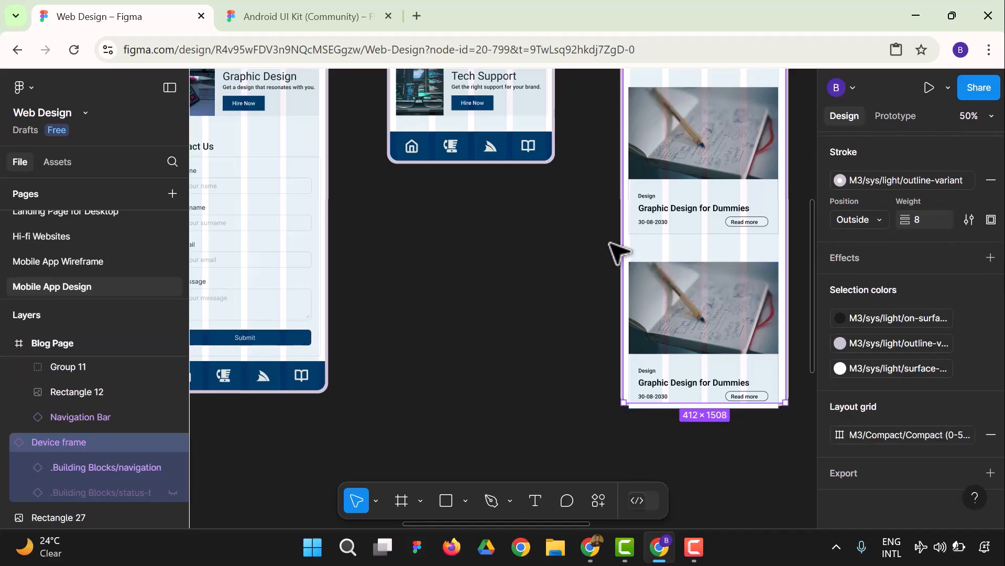
{"action": "left_click_drag", "start_coordinate": [708, 402], "coordinate": [720, 466]}
{"action": "left_click", "coordinate": [398, 403]}
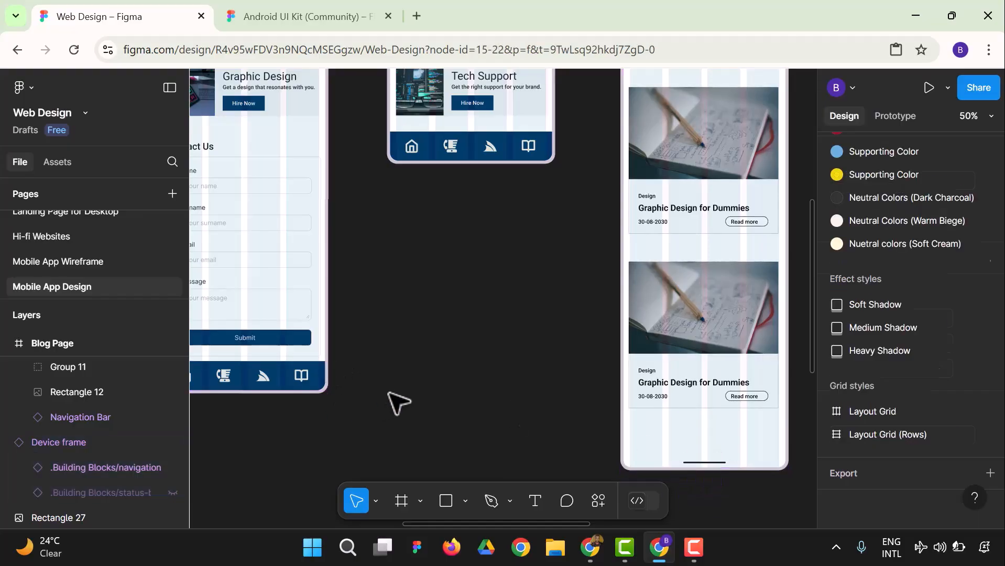
Insert an instance of this file's Navigation component from the Mobile App Design assets and place it along the new phone's bottom edge.
{"action": "left_click", "coordinate": [51, 166]}
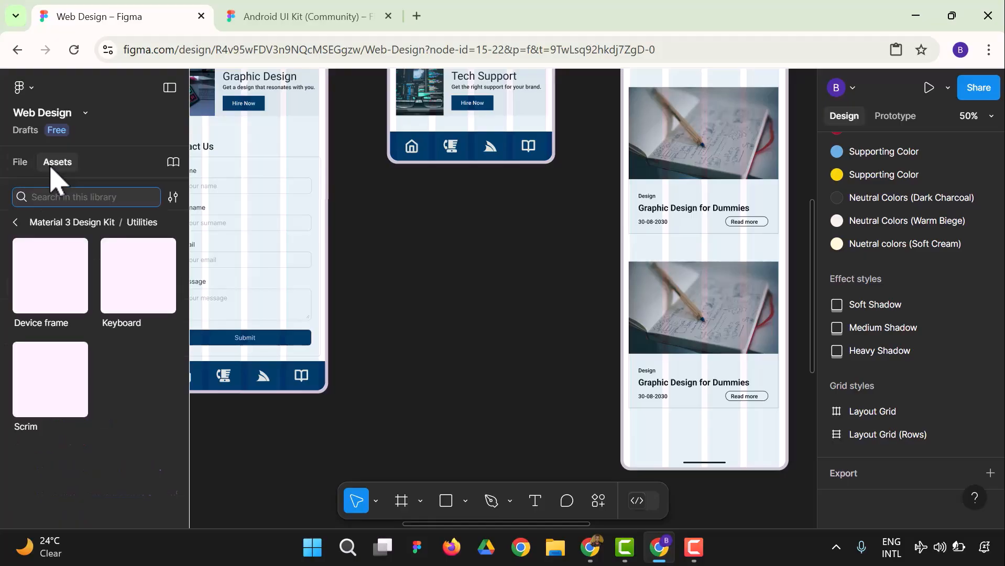
{"action": "left_click", "coordinate": [15, 222]}
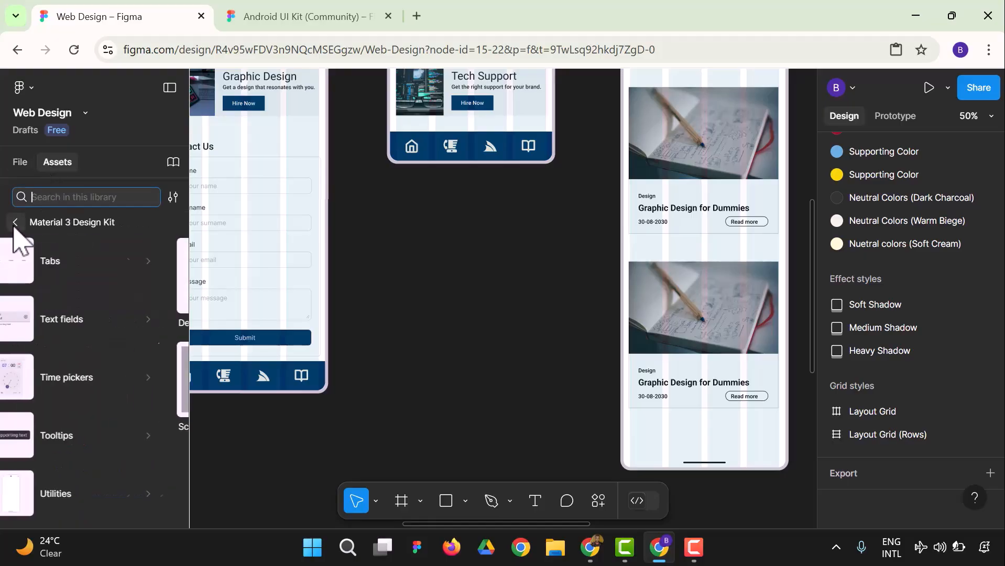
{"action": "left_click", "coordinate": [15, 222]}
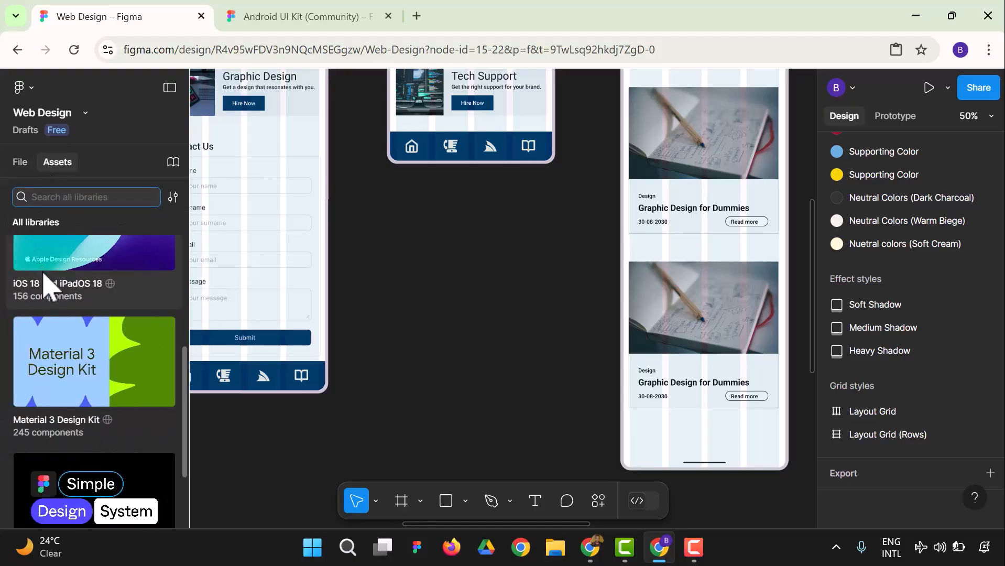
{"action": "scroll", "coordinate": [63, 293], "scroll_direction": "up", "scroll_amount": 5}
{"action": "left_click", "coordinate": [84, 288]}
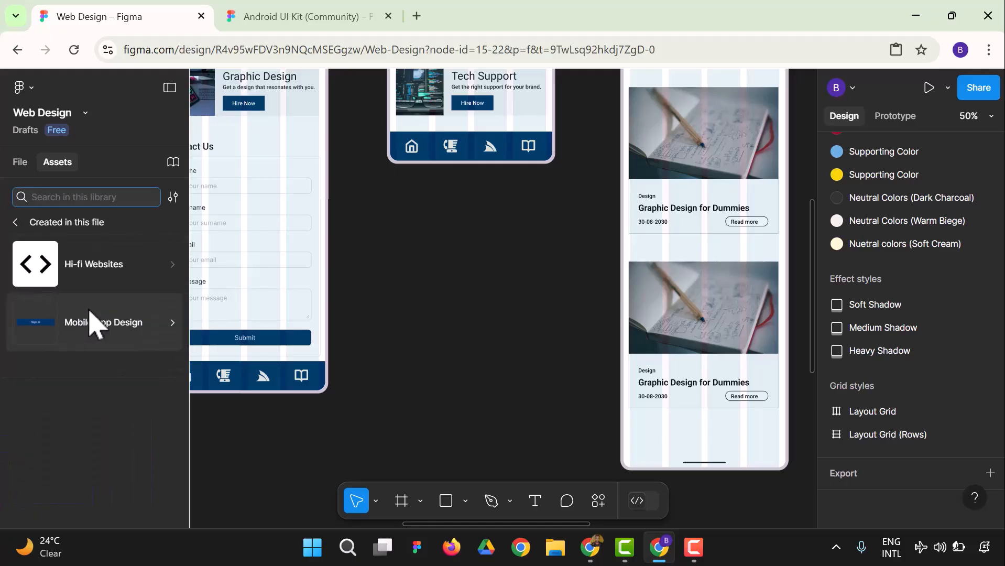
{"action": "left_click", "coordinate": [89, 321]}
{"action": "left_click", "coordinate": [102, 343]}
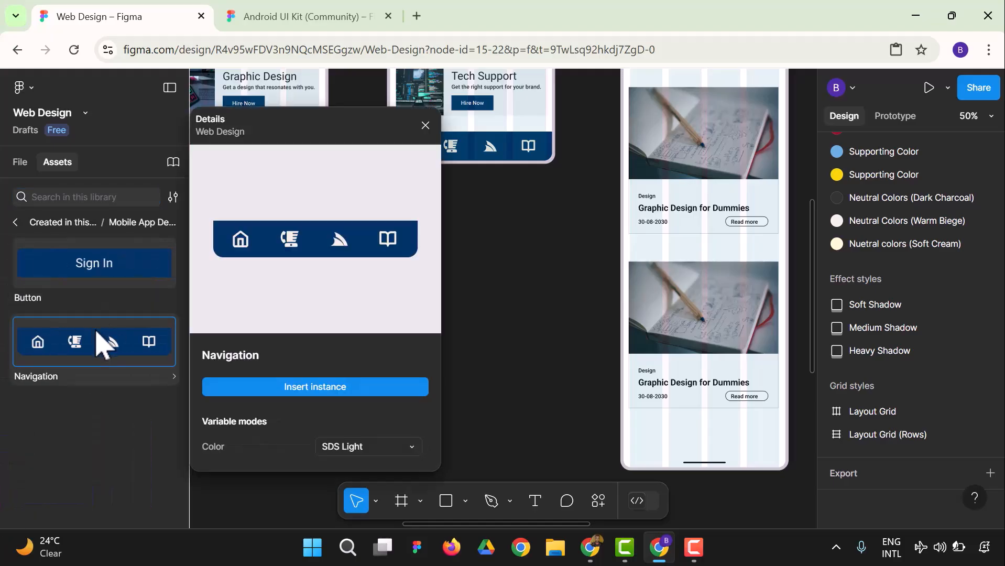
{"action": "left_click", "coordinate": [315, 387]}
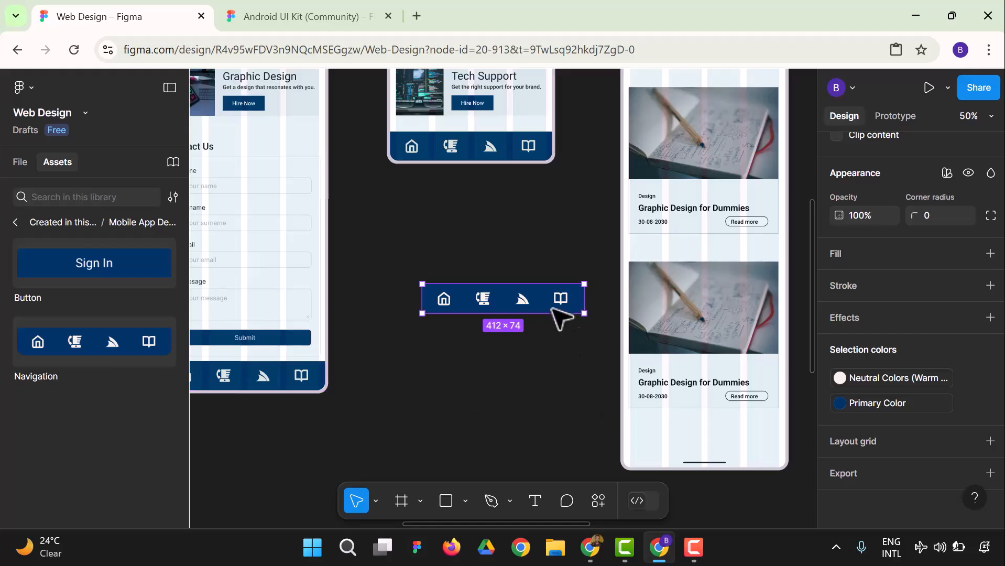
{"action": "left_click_drag", "start_coordinate": [527, 307], "coordinate": [723, 460]}
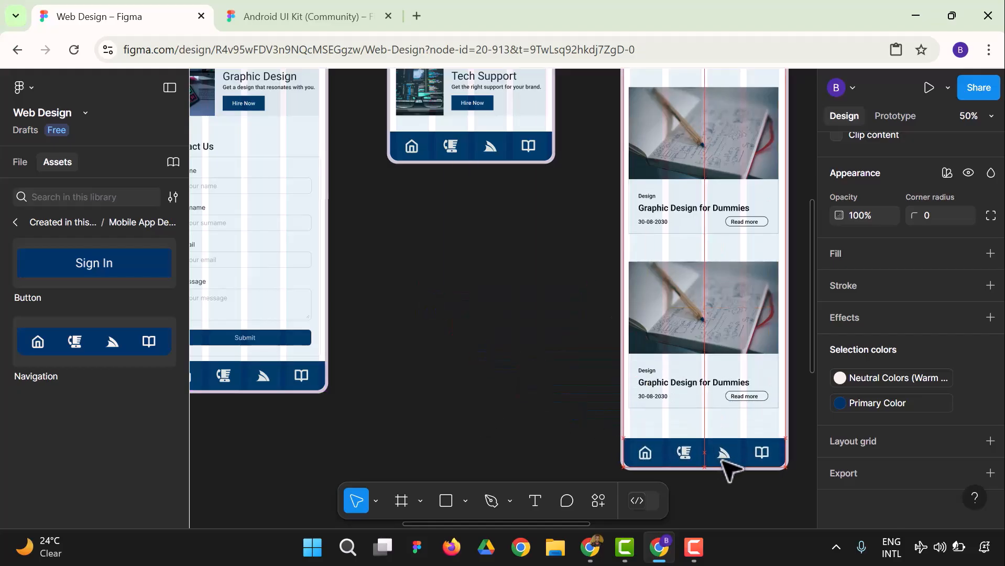
{"action": "left_click", "coordinate": [801, 400]}
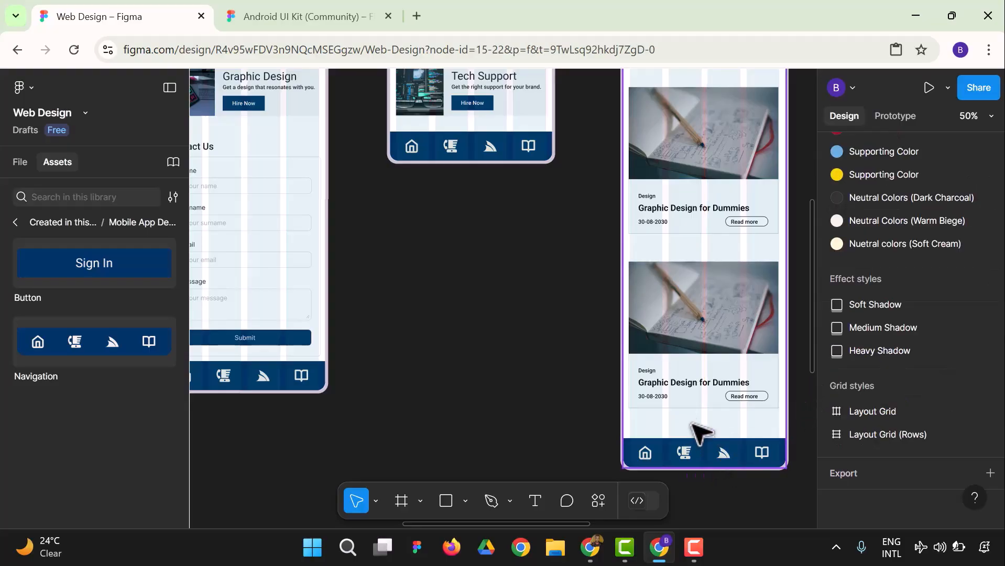
Extend the new phone's frame slightly further down and move the navigation bar to its new bottom edge.
{"action": "left_click", "coordinate": [628, 424]}
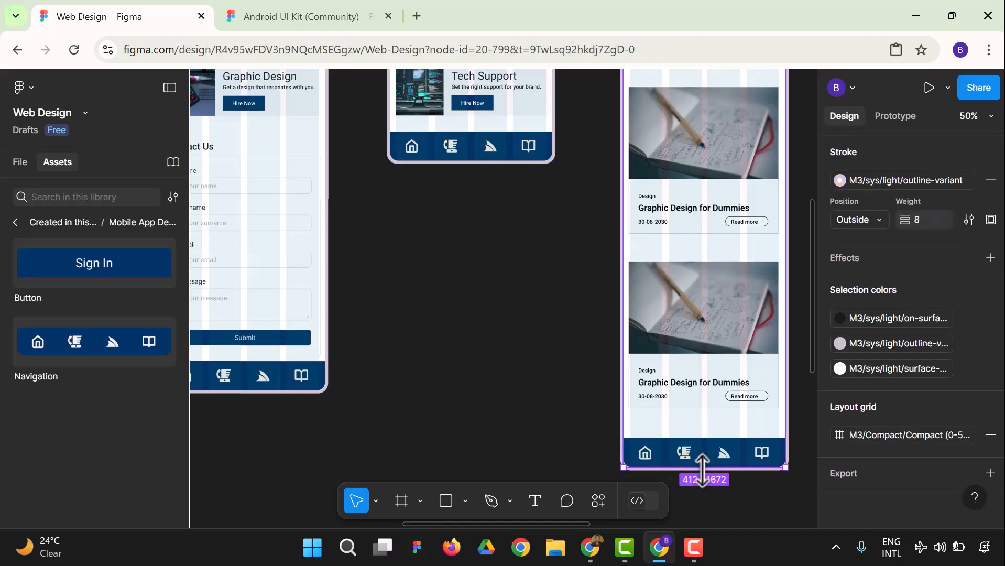
{"action": "mouse_move", "coordinate": [698, 468]}
{"action": "left_mouse_down"}
{"action": "mouse_move", "coordinate": [698, 494]}
{"action": "mouse_move", "coordinate": [698, 481]}
{"action": "left_mouse_up"}
{"action": "left_click_drag", "start_coordinate": [697, 447], "coordinate": [697, 469]}
{"action": "left_click", "coordinate": [568, 414]}
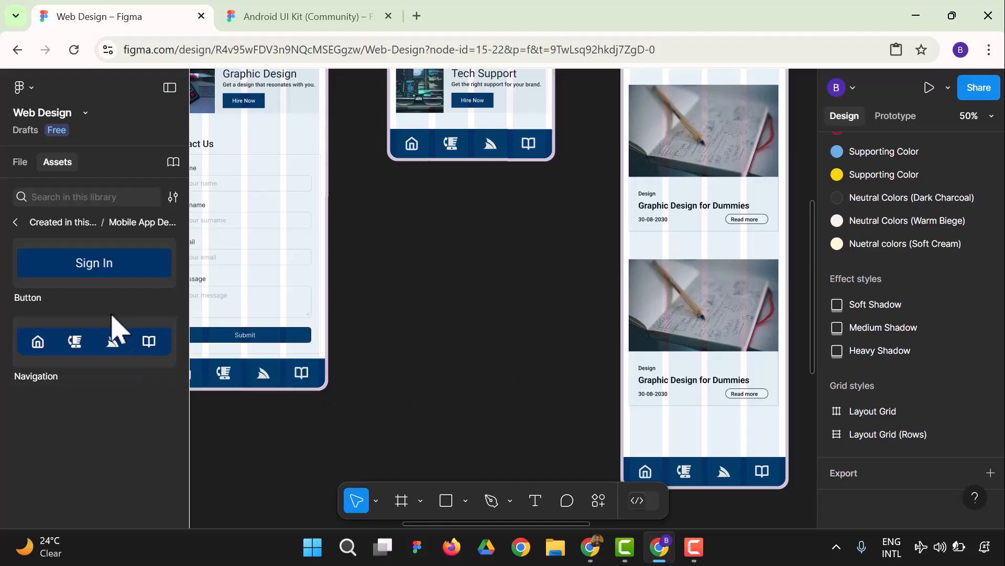
Insert an instance of the Sign In Button component and center it between the last blog card and the navigation bar.
{"action": "left_click", "coordinate": [52, 272]}
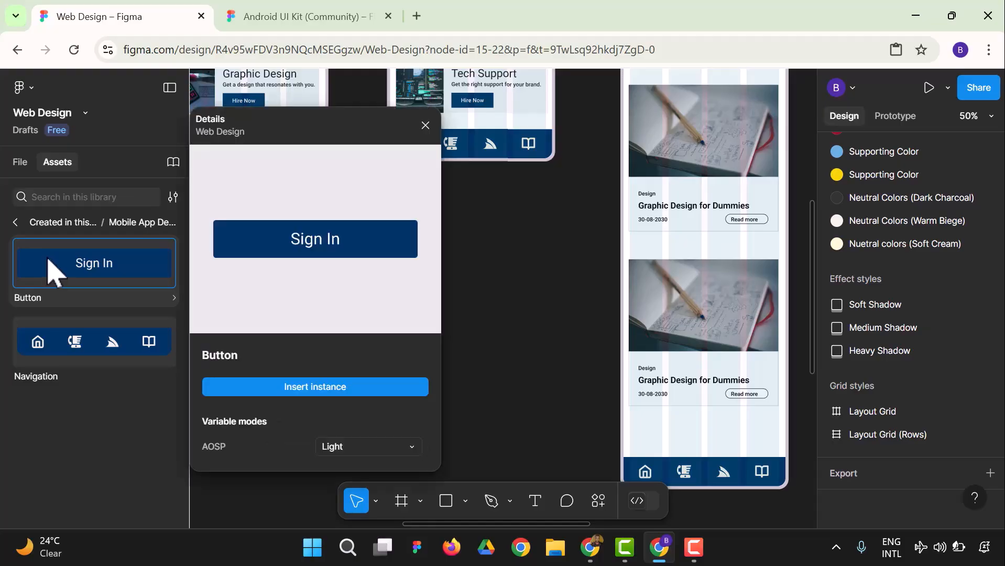
{"action": "left_click", "coordinate": [278, 386]}
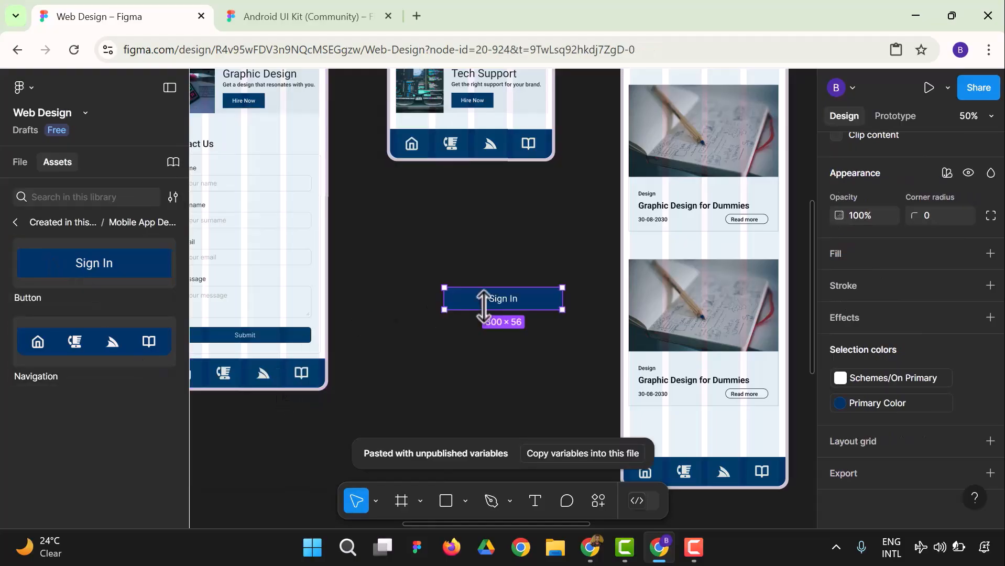
{"action": "left_click_drag", "start_coordinate": [482, 308], "coordinate": [687, 438]}
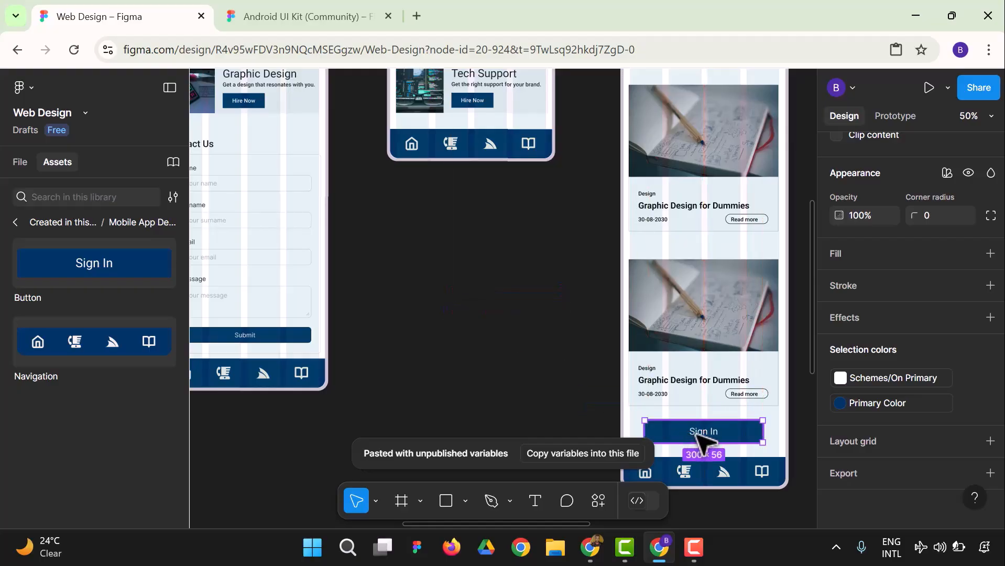
Change the label of the button above the new phone's navigation bar to "View All".
{"action": "double_click", "coordinate": [702, 437]}
{"action": "double_click", "coordinate": [703, 439]}
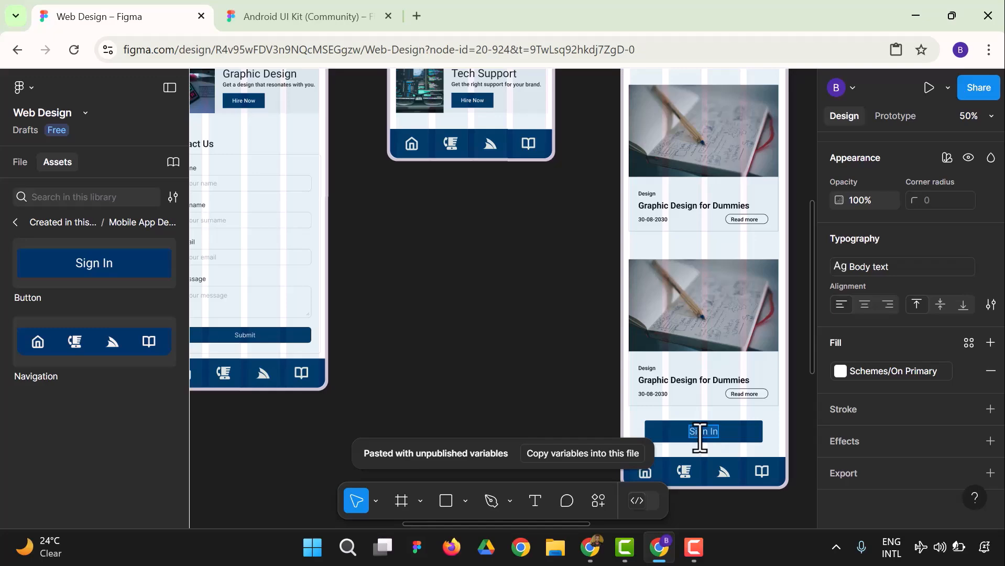
{"action": "type", "text": "Vi"}
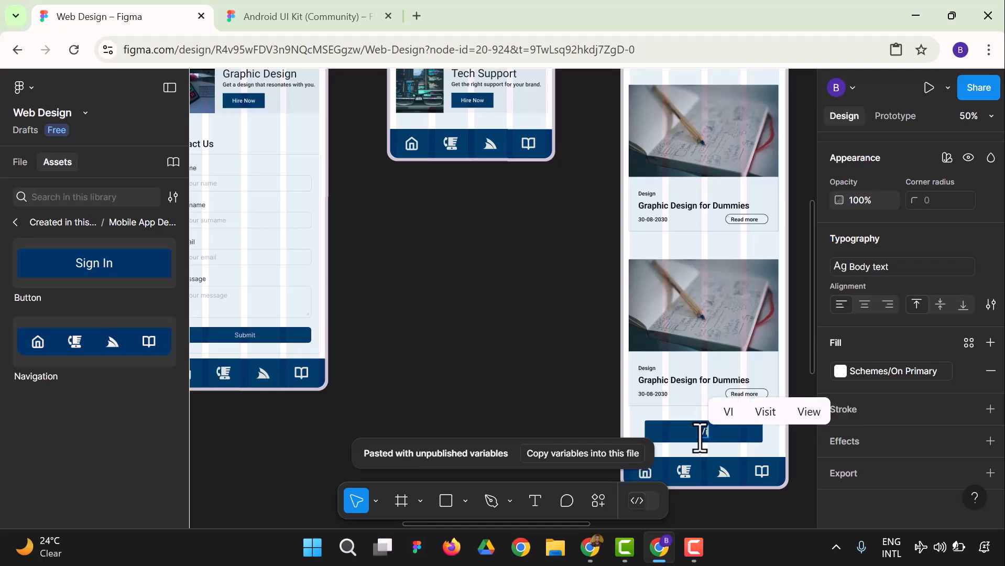
{"action": "type", "text": "ew"}
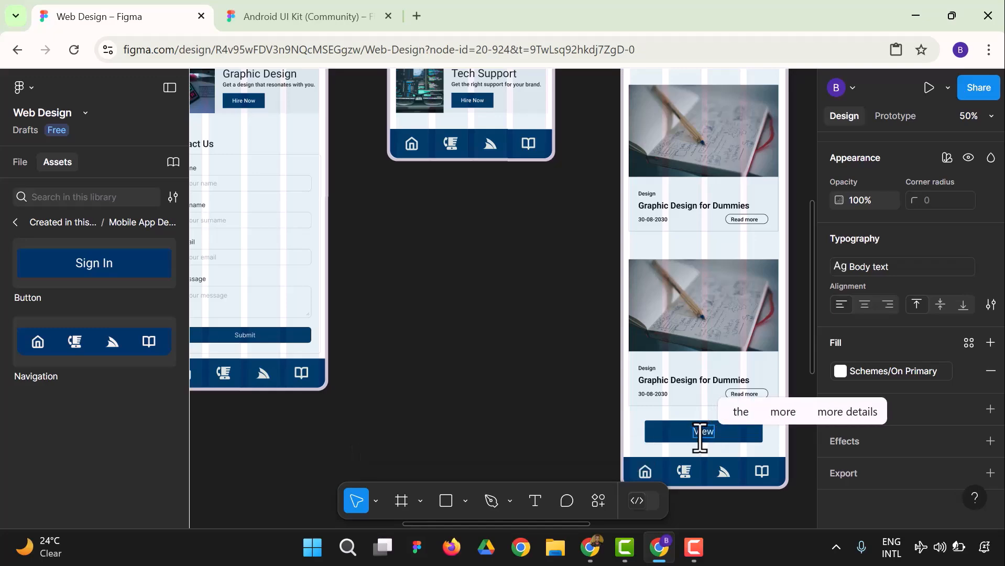
{"action": "type", "text": " All"}
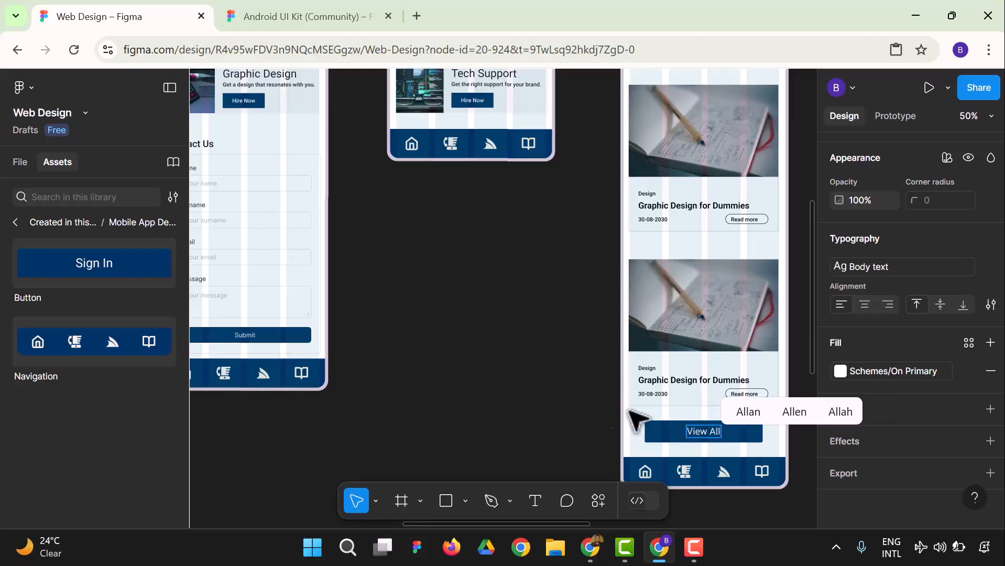
{"action": "left_click", "coordinate": [598, 411]}
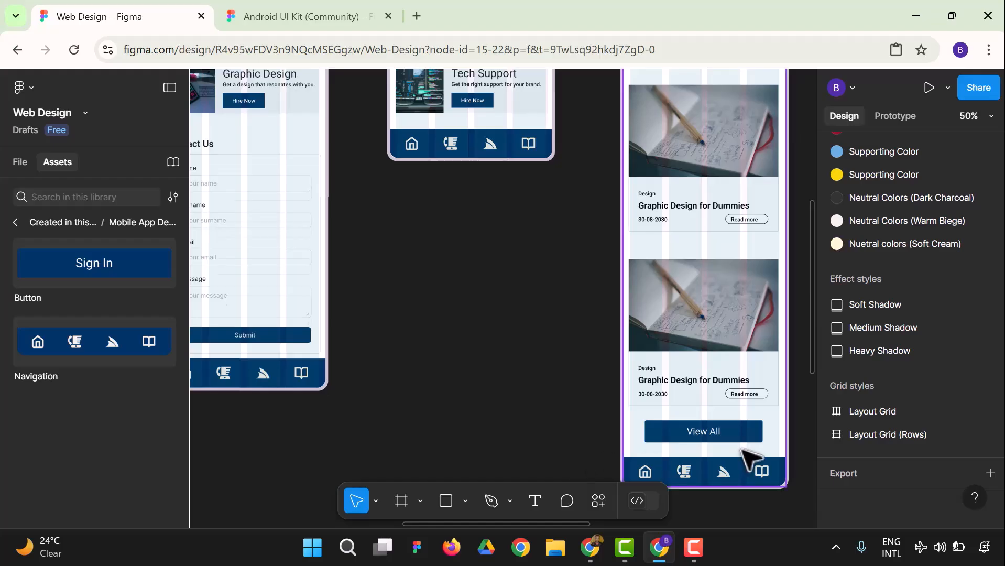
{"action": "scroll", "coordinate": [741, 459], "scroll_direction": "up", "scroll_amount": 5}
{"action": "scroll", "coordinate": [730, 426], "scroll_direction": "up", "scroll_amount": 4}
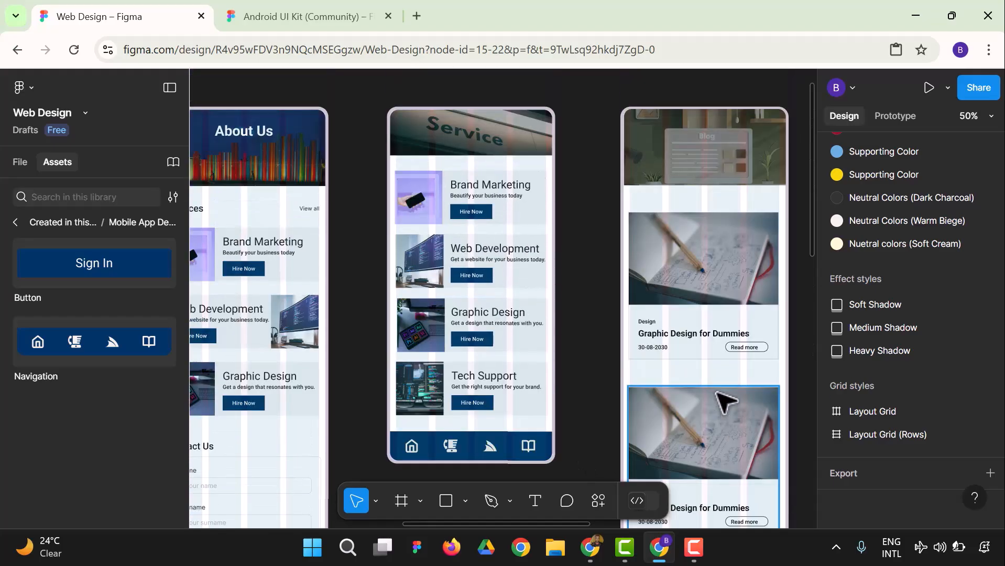
{"action": "scroll", "coordinate": [716, 253], "scroll_direction": "down", "scroll_amount": 15}
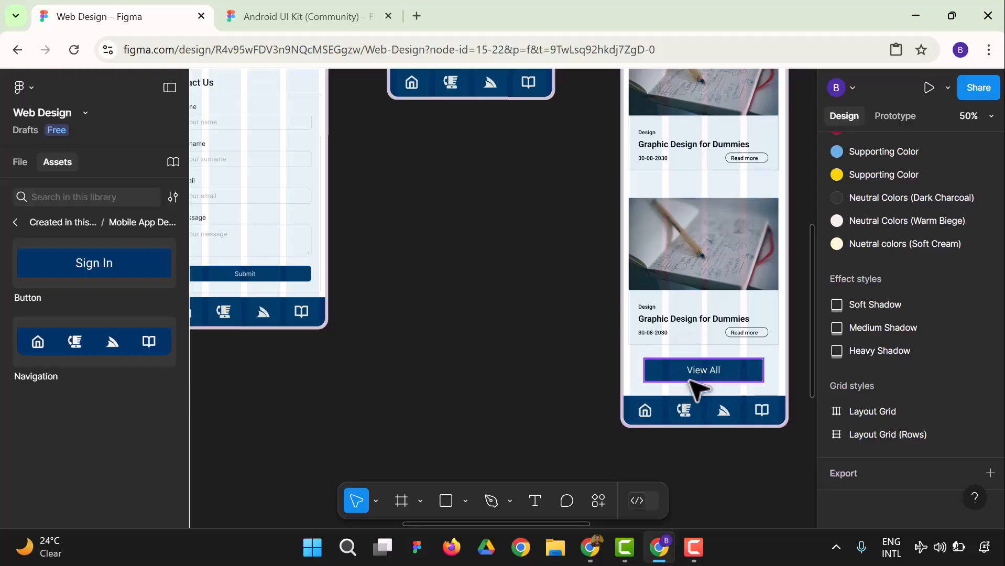
{"action": "left_click", "coordinate": [712, 377]}
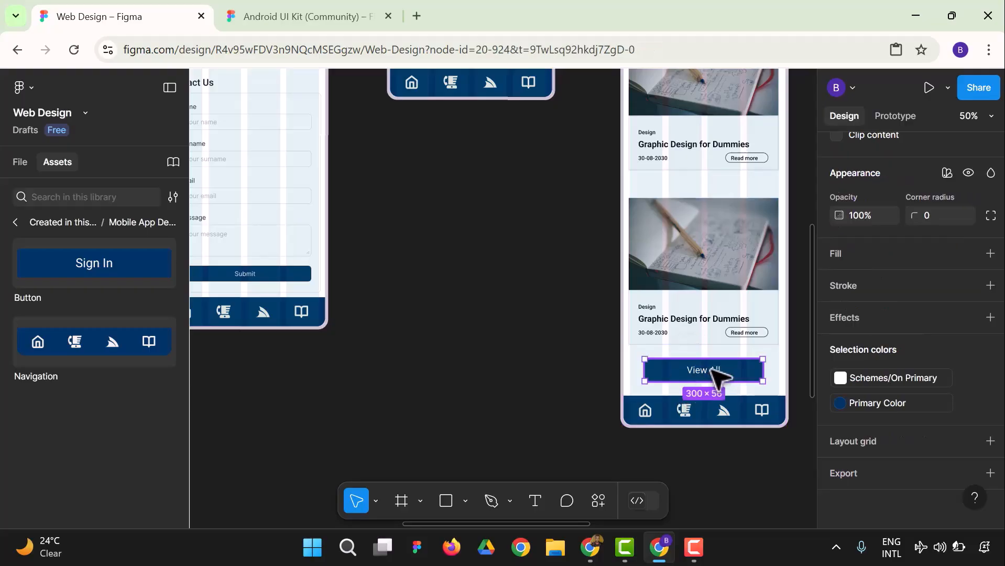
{"action": "double_click", "coordinate": [719, 369]}
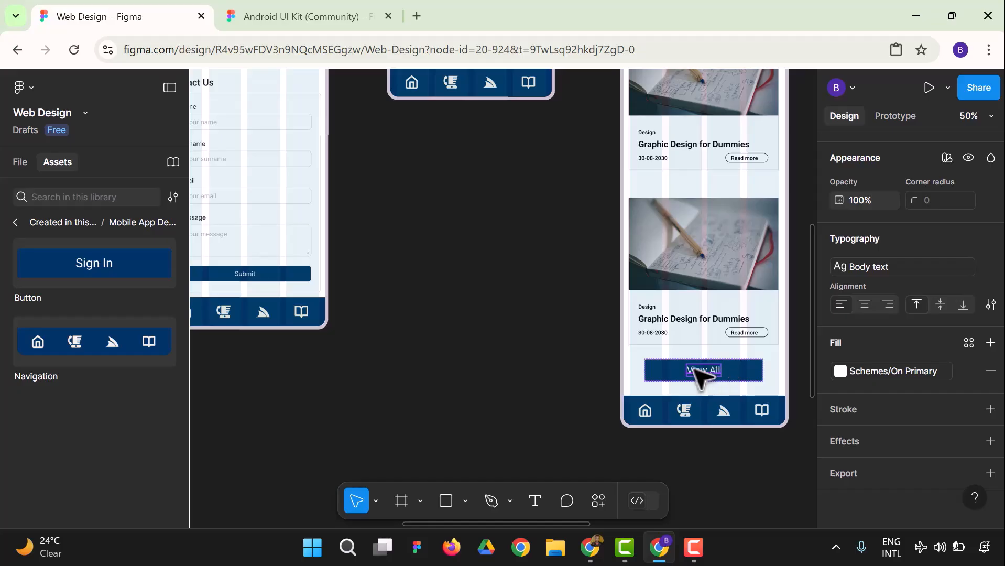
{"action": "left_click", "coordinate": [579, 363]}
Open the Unsplash plugin with the second blog card selected and search its photos for "bitcoin".
{"action": "scroll", "coordinate": [650, 381], "scroll_direction": "up", "scroll_amount": 5}
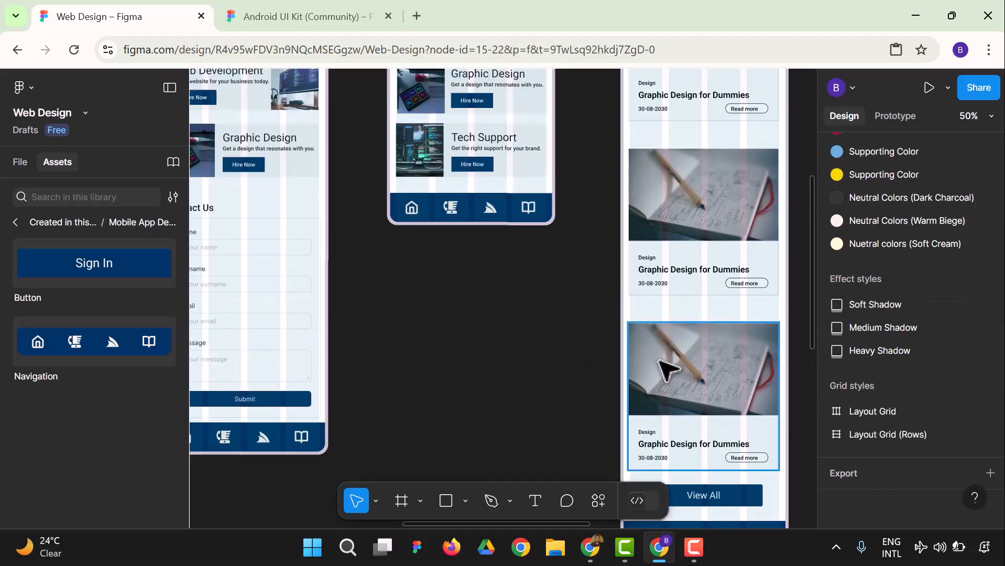
{"action": "scroll", "coordinate": [661, 367], "scroll_direction": "up", "scroll_amount": 6}
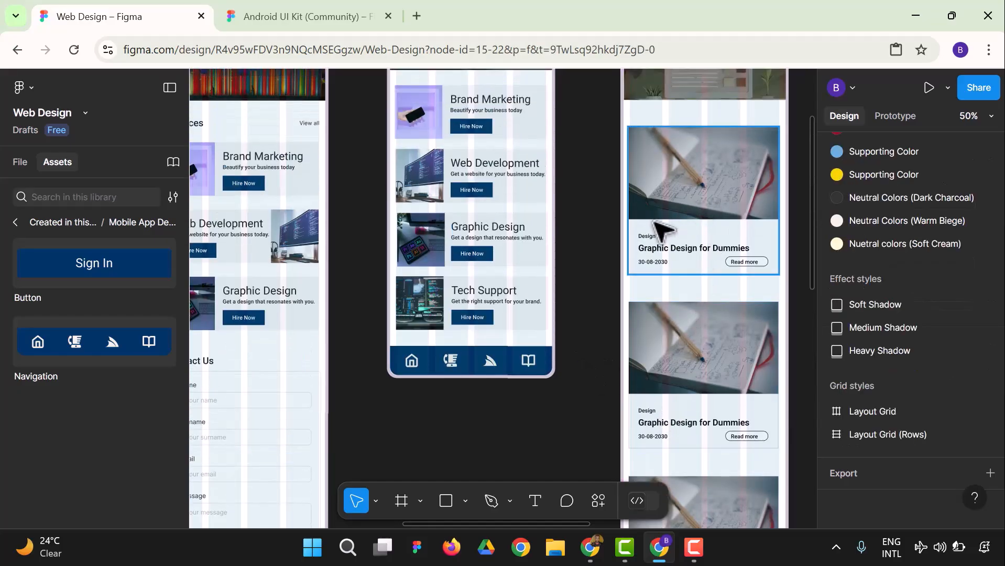
{"action": "left_click", "coordinate": [672, 365]}
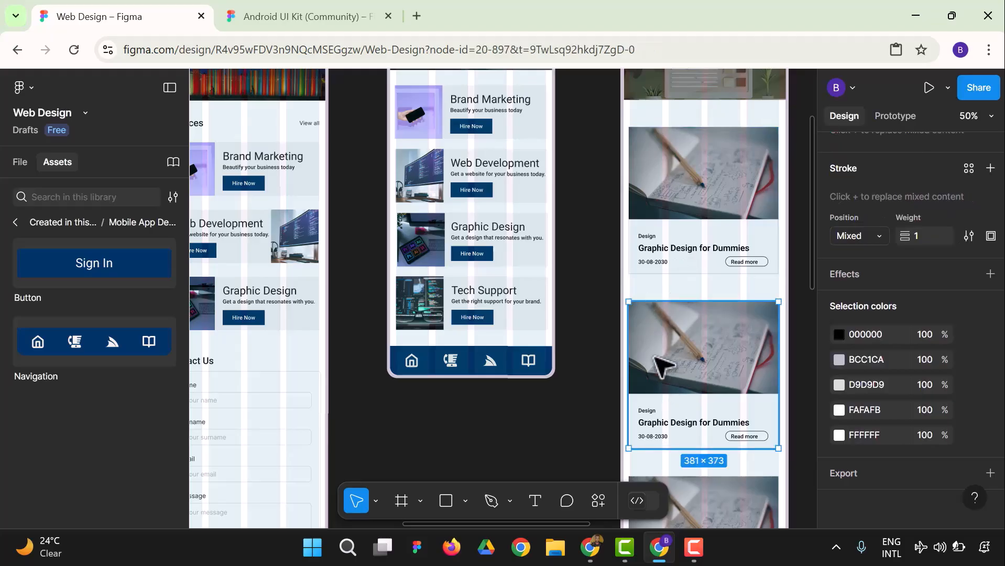
{"action": "left_click", "coordinate": [19, 87]}
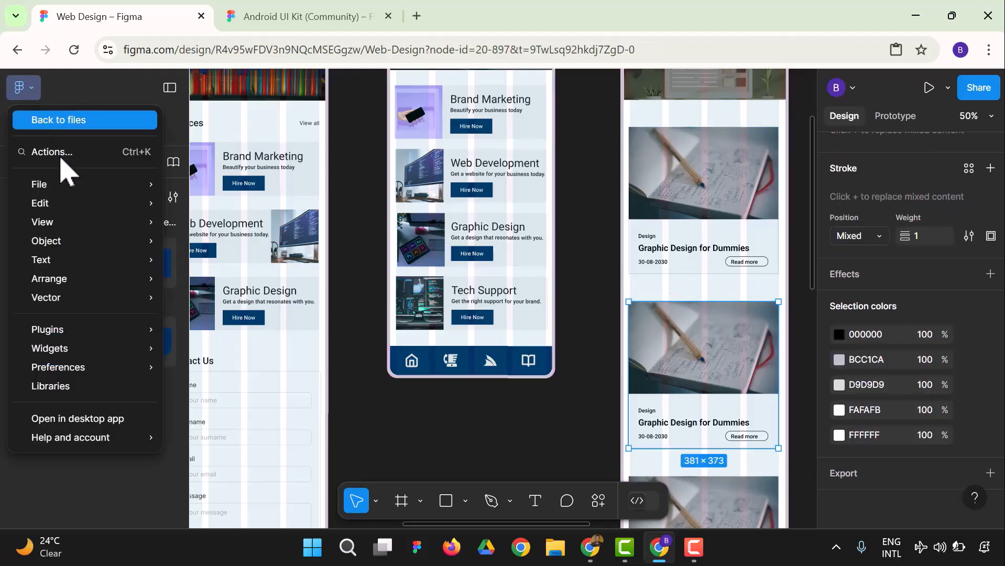
{"action": "mouse_move", "coordinate": [96, 267]}
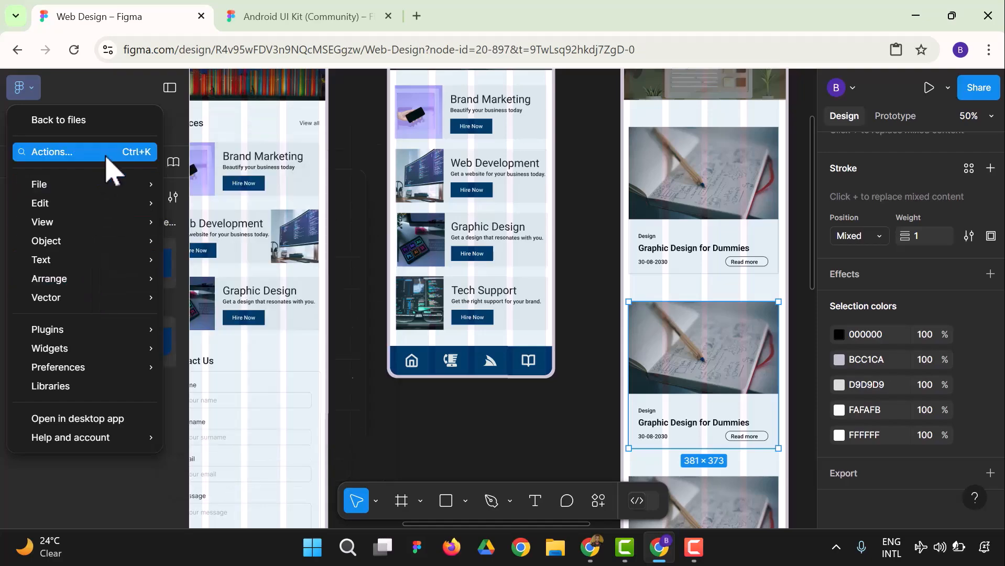
{"action": "mouse_move", "coordinate": [99, 350]}
{"action": "mouse_move", "coordinate": [101, 330]}
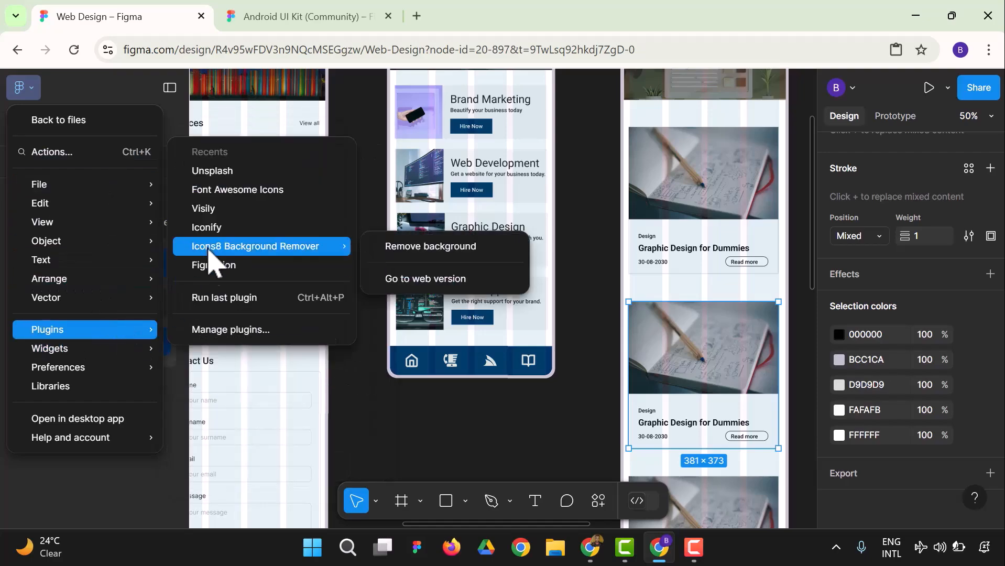
{"action": "left_click", "coordinate": [232, 171]}
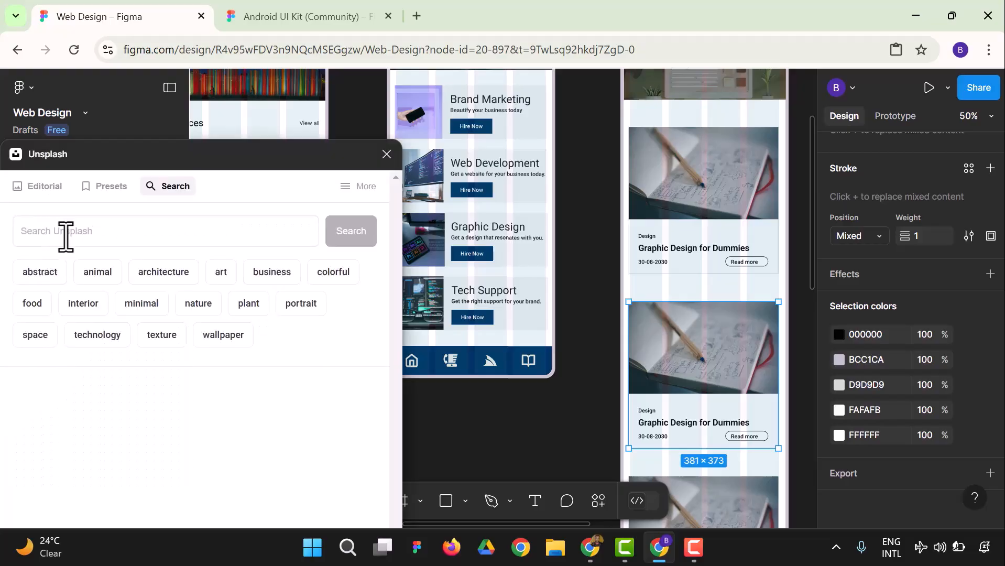
{"action": "left_click", "coordinate": [71, 231]}
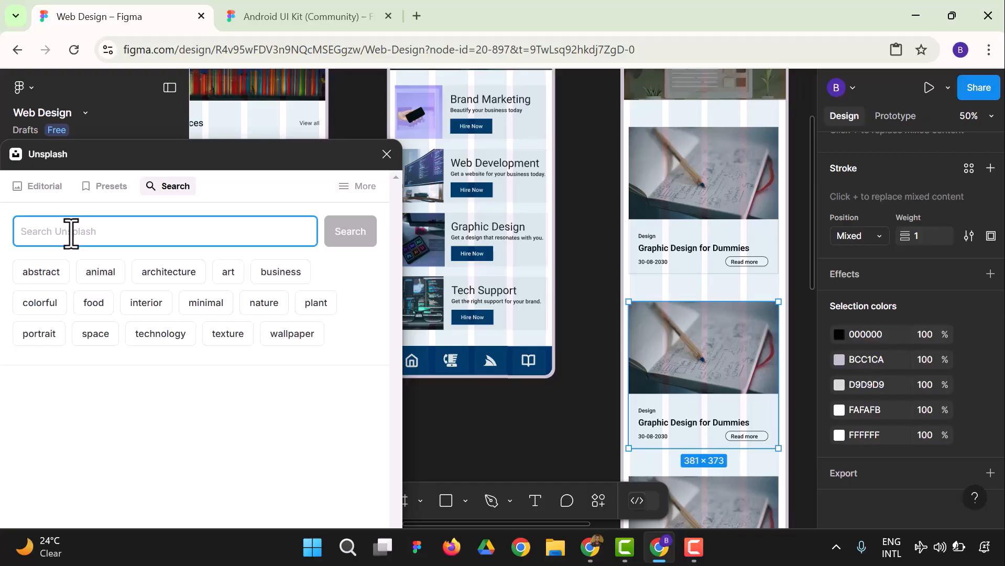
{"action": "type", "text": "bi"}
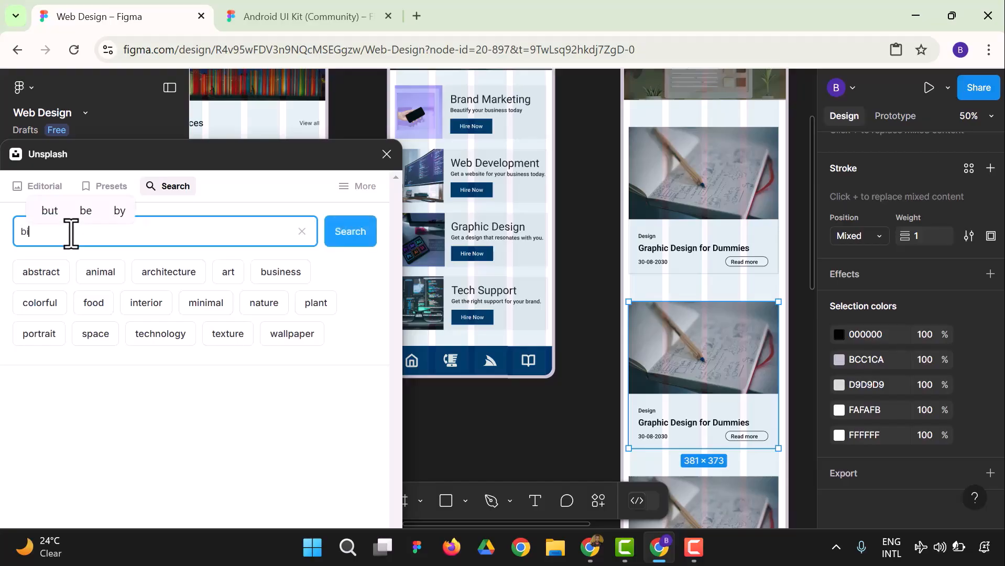
{"action": "type", "text": "tcoin"}
{"action": "key", "text": "Return"}
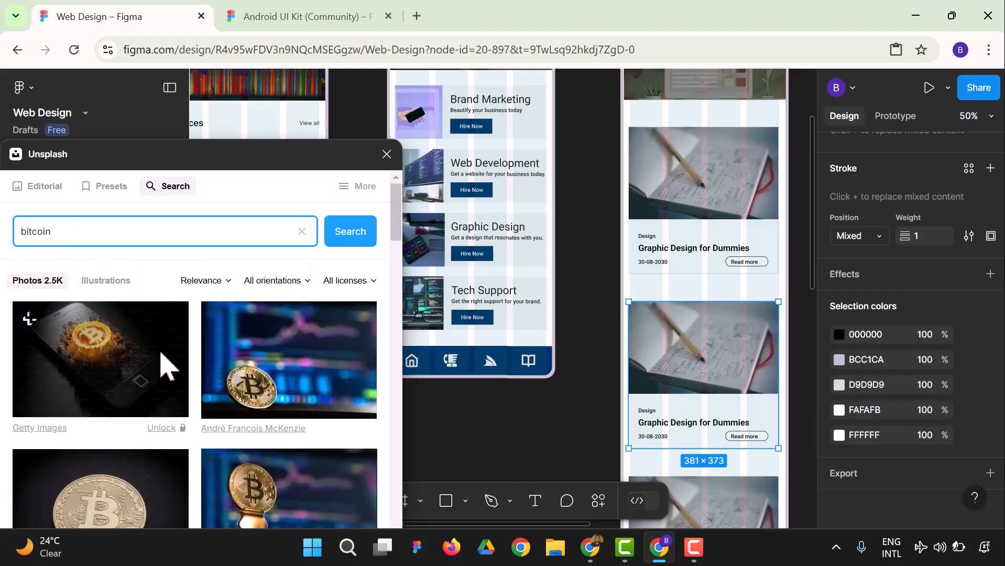
{"action": "scroll", "coordinate": [166, 367], "scroll_direction": "down", "scroll_amount": 3}
{"action": "scroll", "coordinate": [166, 367], "scroll_direction": "up", "scroll_amount": 2}
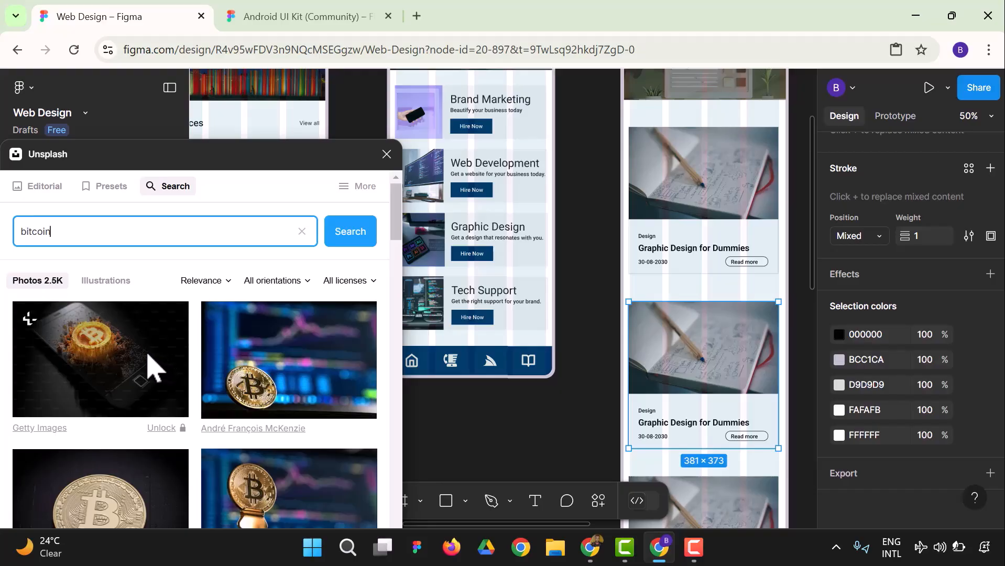
{"action": "left_click", "coordinate": [153, 367]}
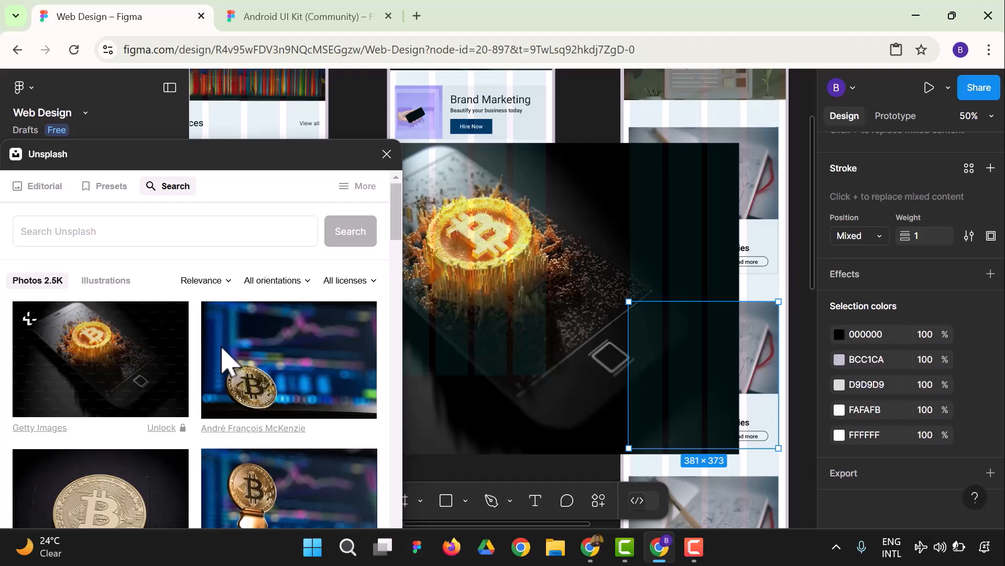
{"action": "left_click", "coordinate": [593, 246]}
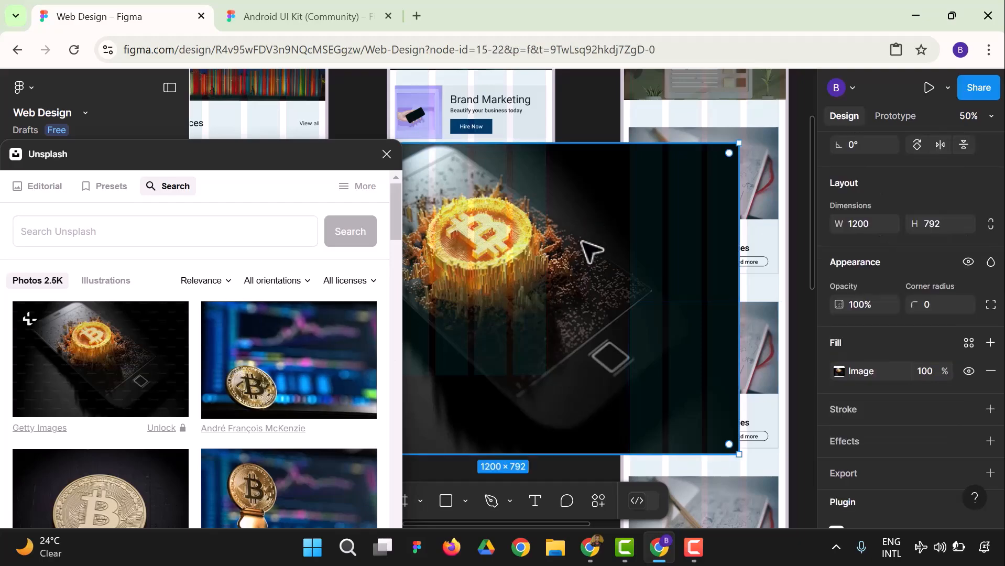
{"action": "key", "text": "Delete"}
Fill only the image area of the second blog card with the first bitcoin photo, the glowing coin on a phone.
{"action": "scroll", "coordinate": [740, 403], "scroll_direction": "down", "scroll_amount": 5}
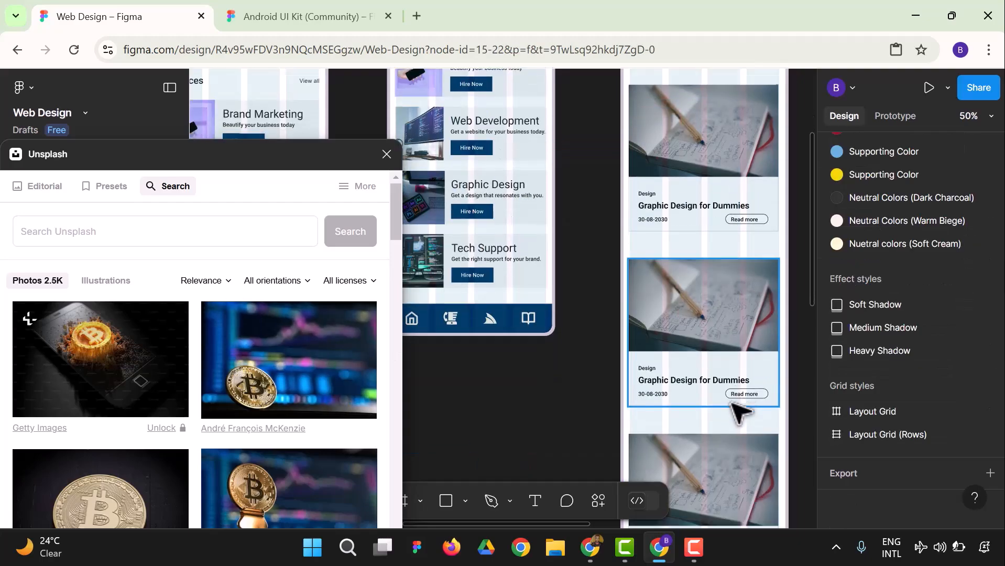
{"action": "scroll", "coordinate": [734, 414], "scroll_direction": "up", "scroll_amount": 1}
{"action": "left_click", "coordinate": [730, 184]}
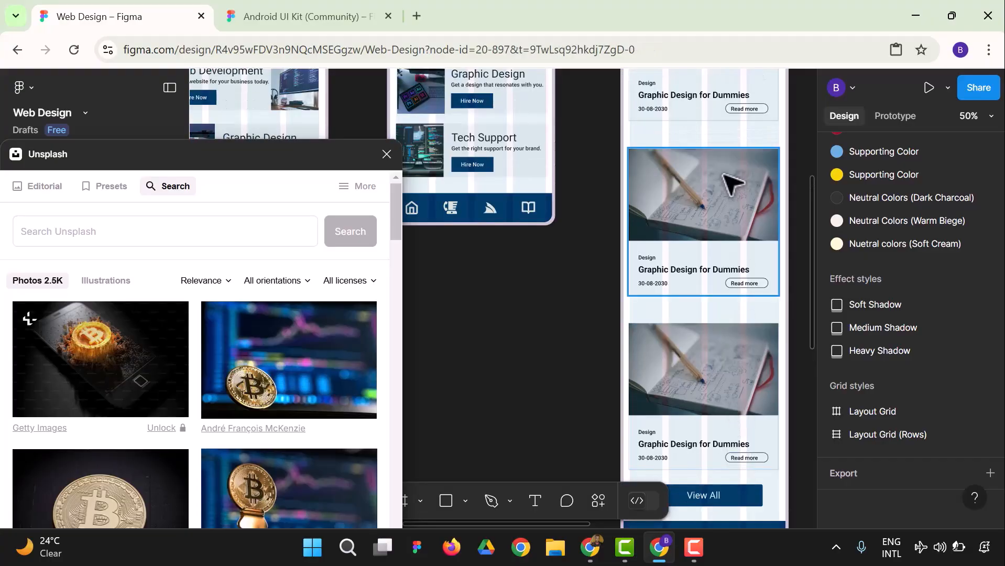
{"action": "left_click", "coordinate": [109, 361]}
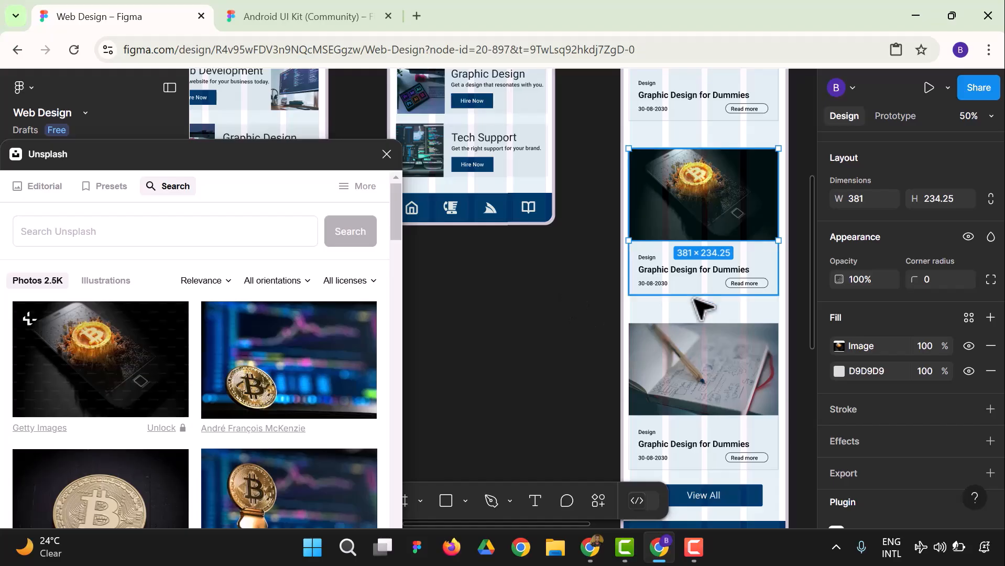
Select the third blog card and search Unsplash for "programming" photos.
{"action": "left_click", "coordinate": [704, 380]}
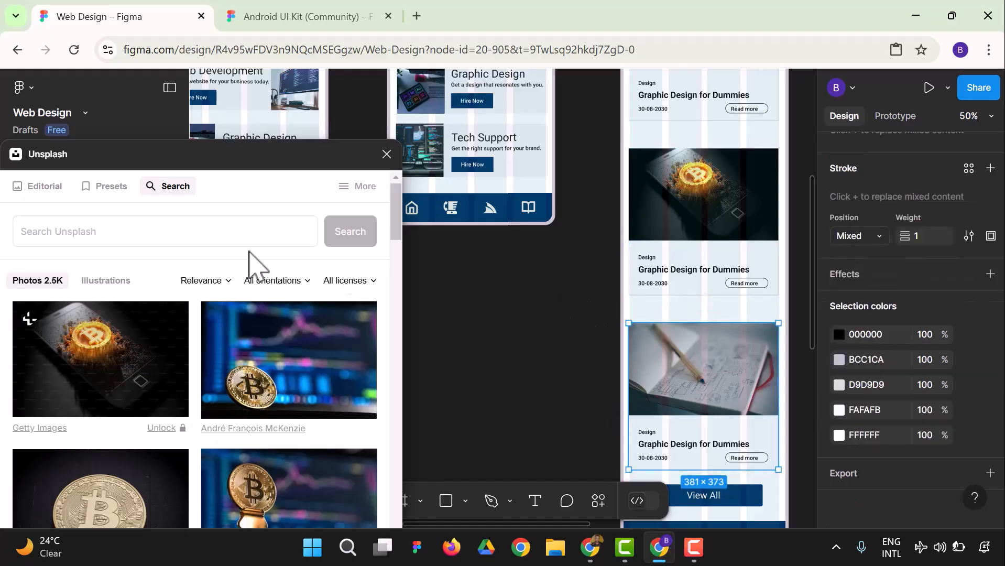
{"action": "left_click", "coordinate": [114, 230]}
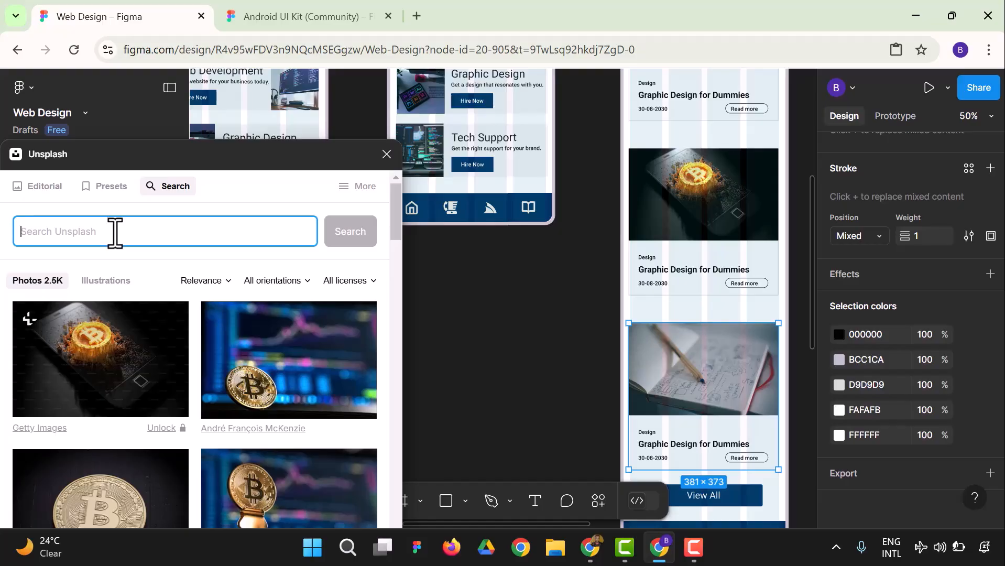
{"action": "type", "text": "programming"}
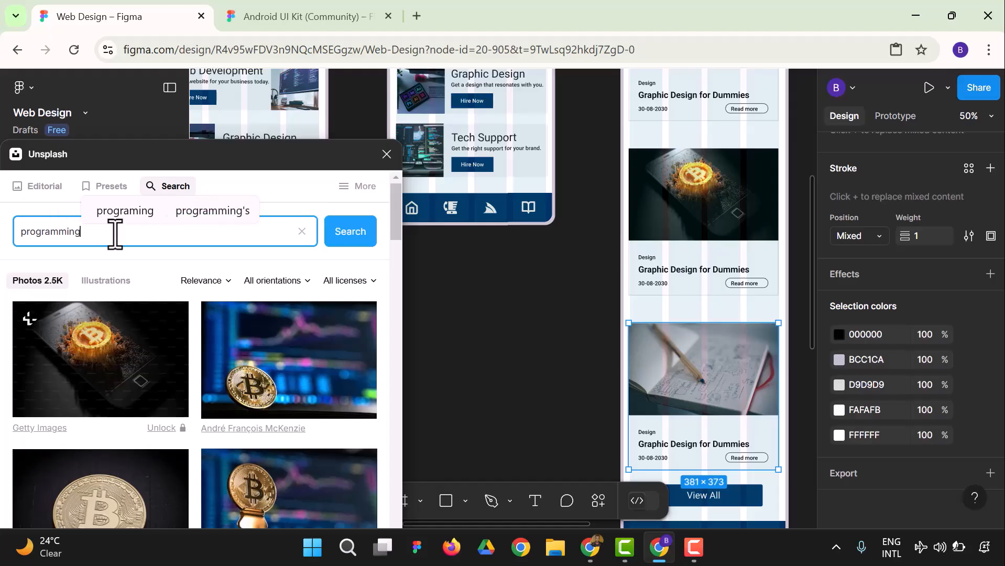
{"action": "key", "text": "Return"}
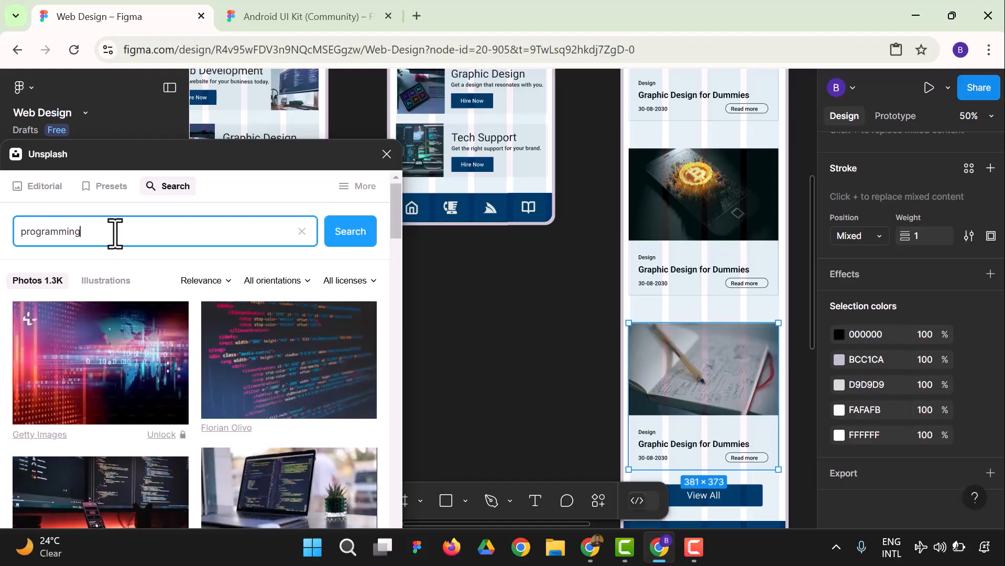
Fill the third blog card's image area with the first programming photo, the red and blue digital world map, and close the Unsplash plugin.
{"action": "scroll", "coordinate": [131, 322], "scroll_direction": "down", "scroll_amount": 2}
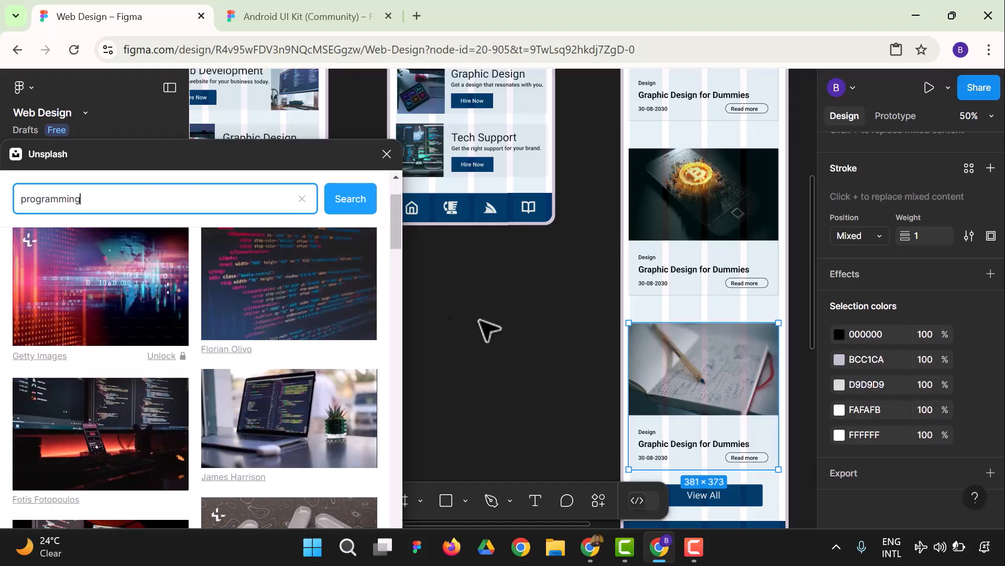
{"action": "left_click", "coordinate": [642, 397]}
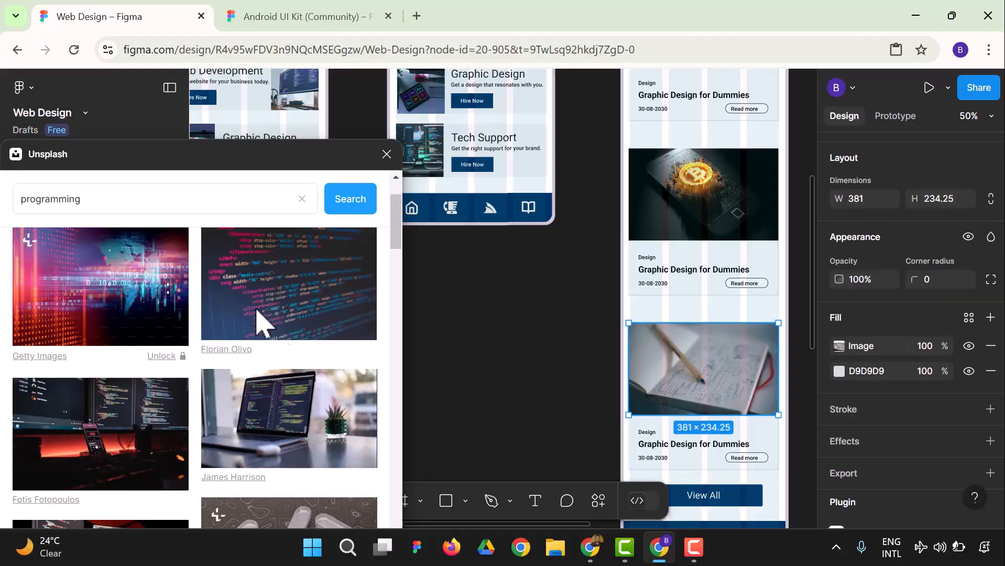
{"action": "left_click", "coordinate": [144, 306]}
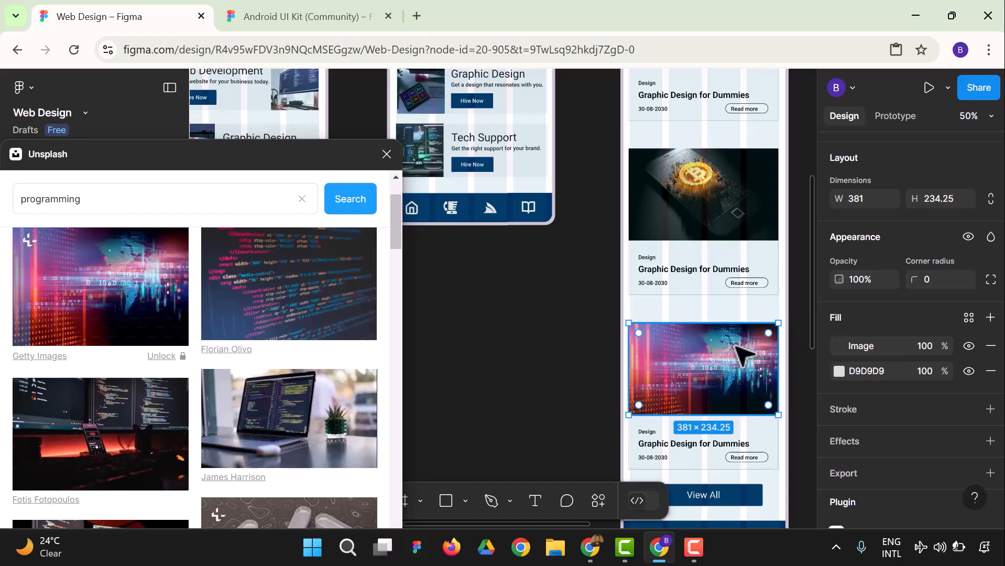
{"action": "scroll", "coordinate": [613, 446], "scroll_direction": "down", "scroll_amount": 3}
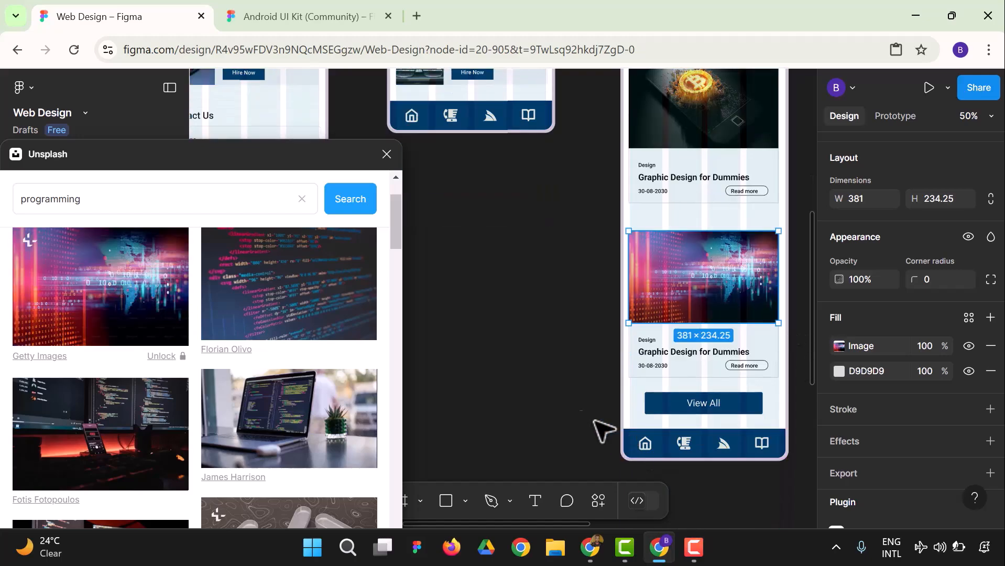
{"action": "left_click", "coordinate": [386, 153]}
{"action": "scroll", "coordinate": [640, 324], "scroll_direction": "up", "scroll_amount": 3}
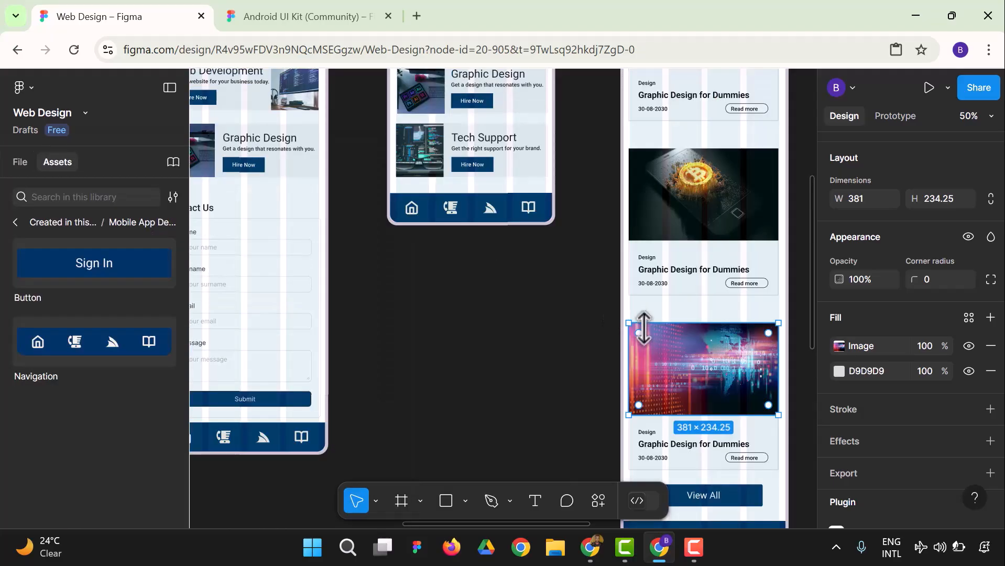
{"action": "scroll", "coordinate": [645, 323], "scroll_direction": "up", "scroll_amount": 2}
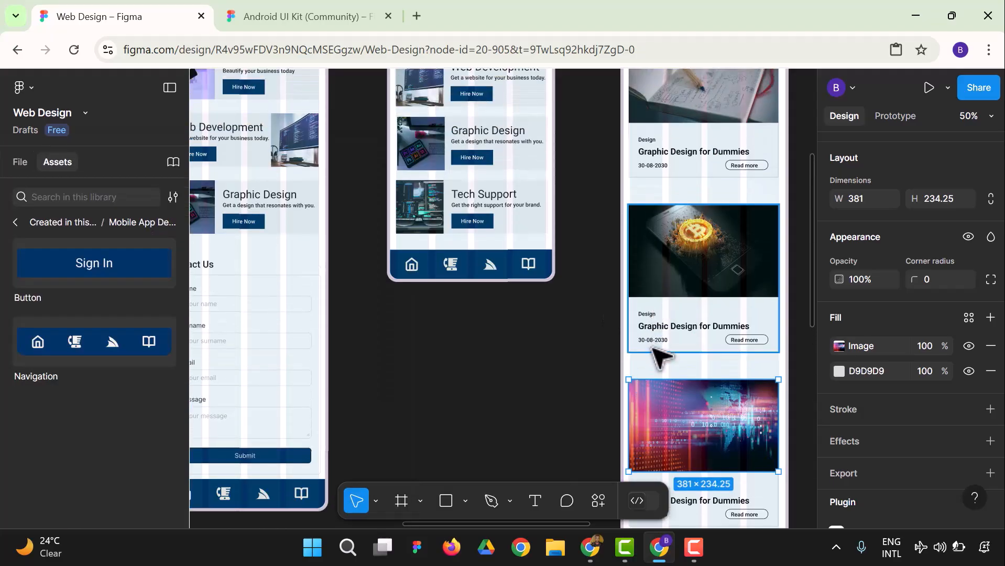
Change the second blog card's category label to "Cryptocurrency" and widen its text box to fit the word on one line.
{"action": "left_click", "coordinate": [648, 314]}
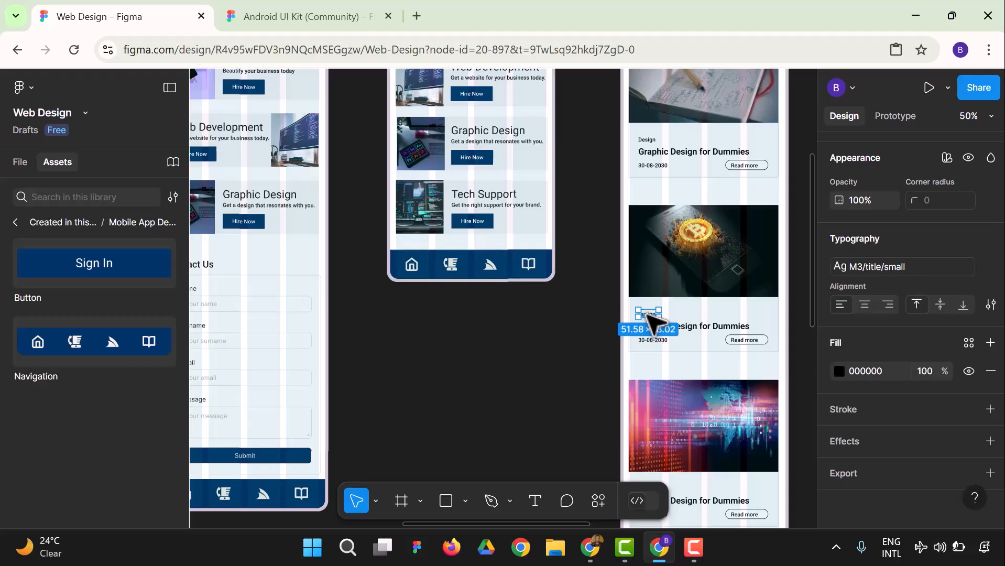
{"action": "double_click", "coordinate": [649, 314]}
{"action": "type", "text": "Cr"}
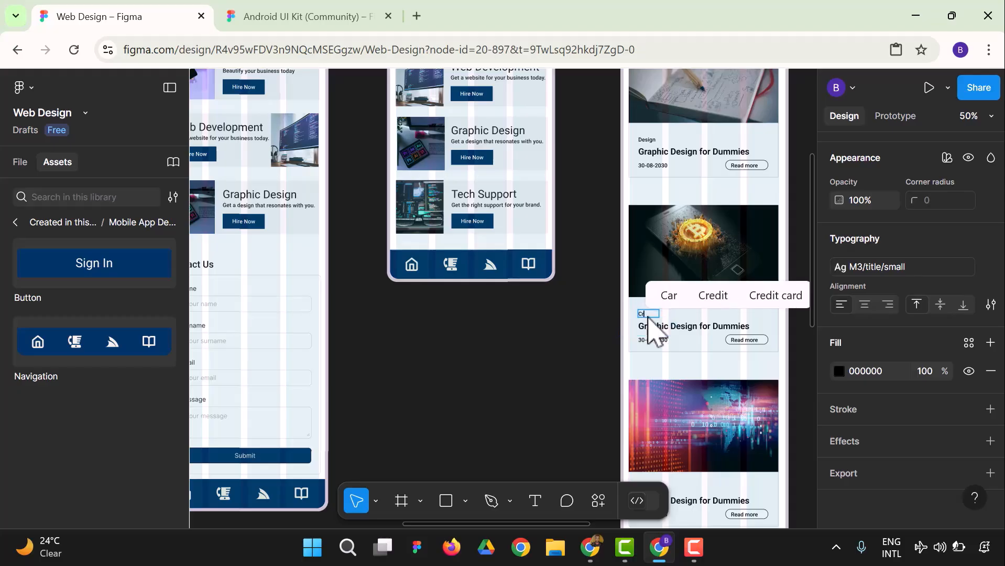
{"action": "type", "text": "ypto"}
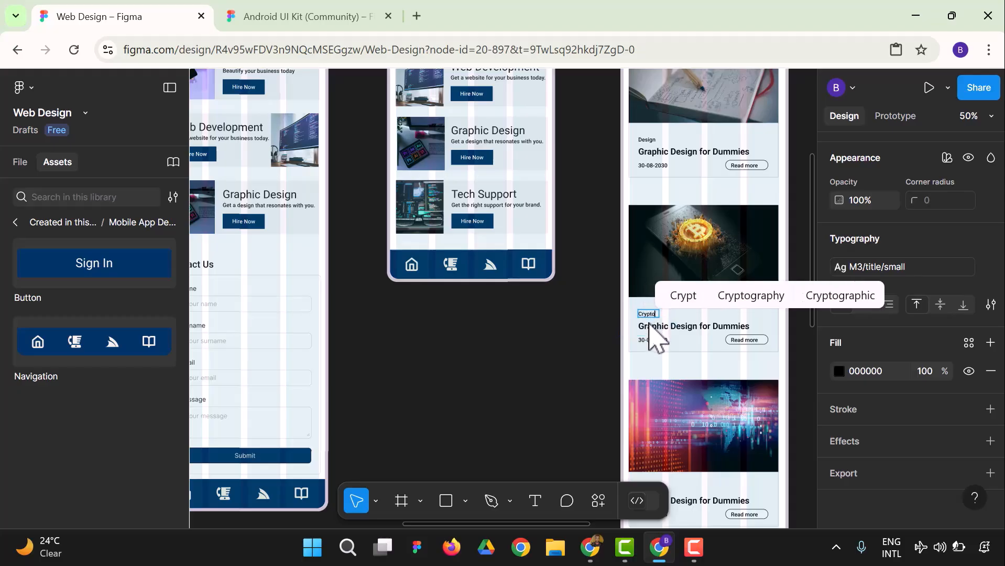
{"action": "type", "text": "currency"}
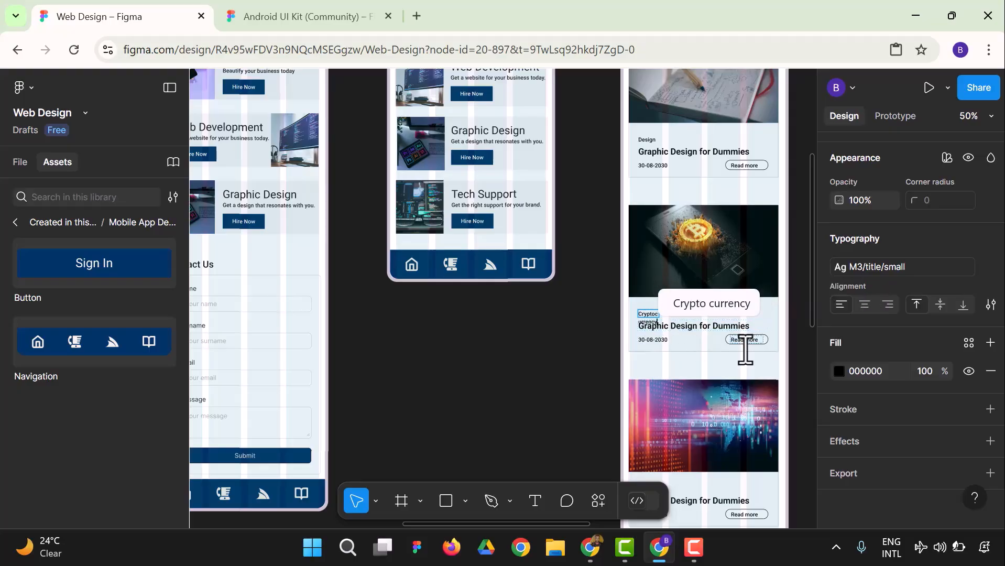
{"action": "key", "text": "Escape"}
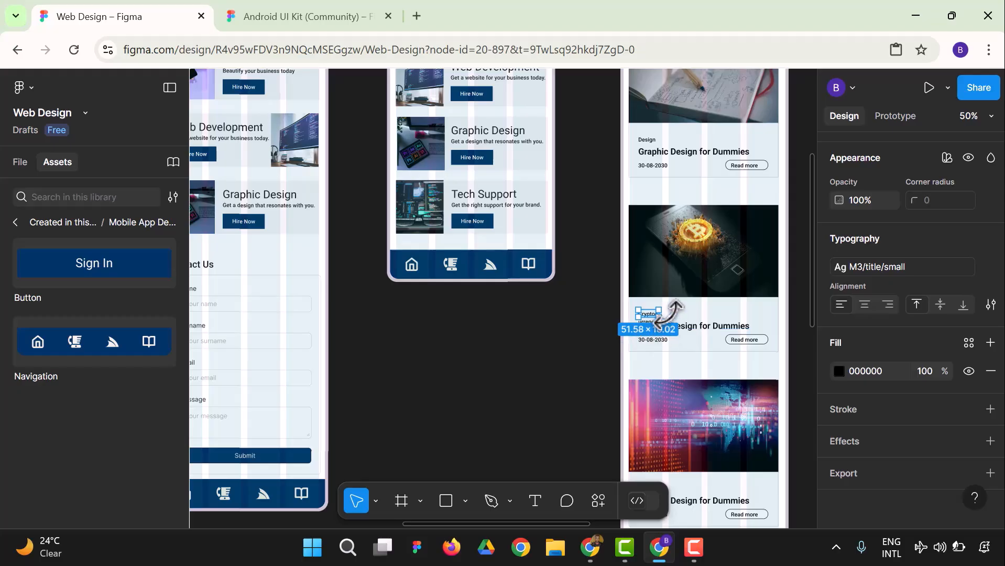
{"action": "left_click_drag", "start_coordinate": [663, 311], "coordinate": [688, 315]}
{"action": "left_click", "coordinate": [665, 347]}
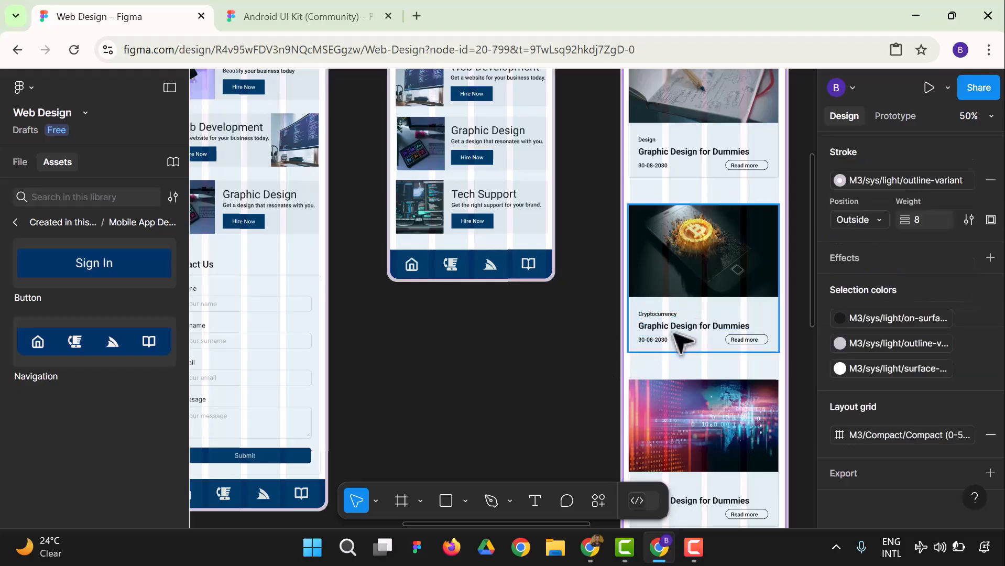
Change the second blog card's title to "Cryptocurrency for Beginners".
{"action": "left_click", "coordinate": [698, 325]}
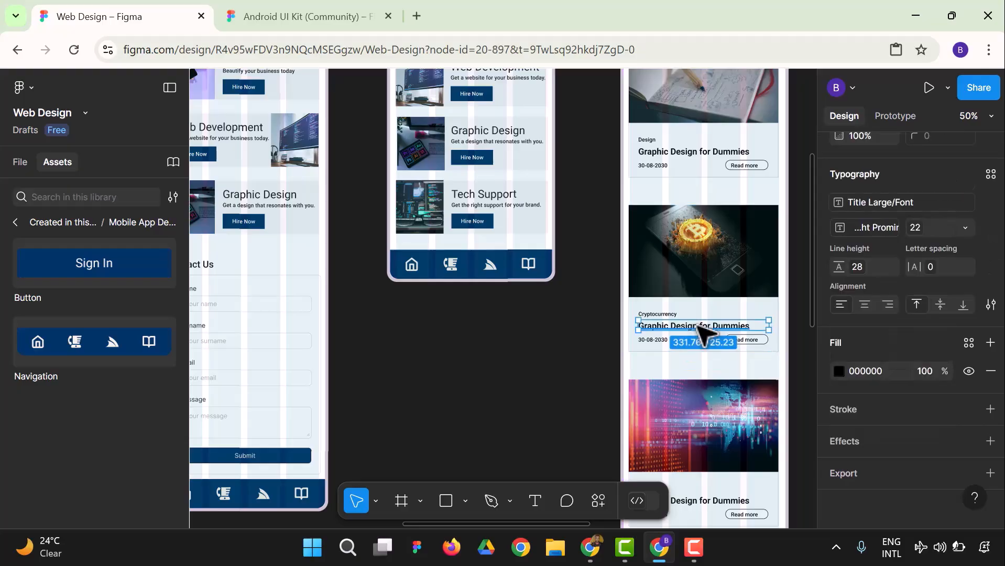
{"action": "double_click", "coordinate": [699, 326]}
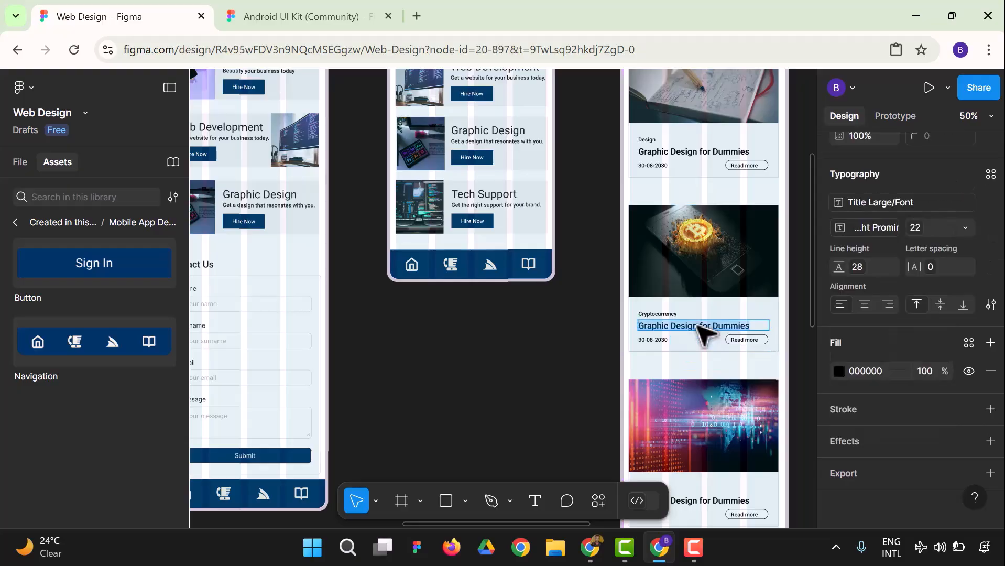
{"action": "type", "text": "Crypto"}
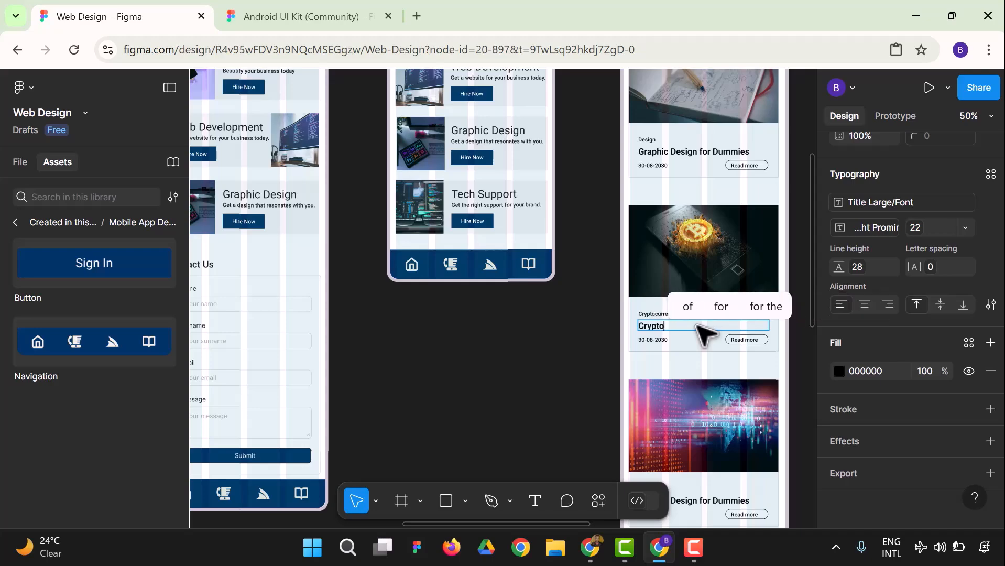
{"action": "type", "text": "curre"}
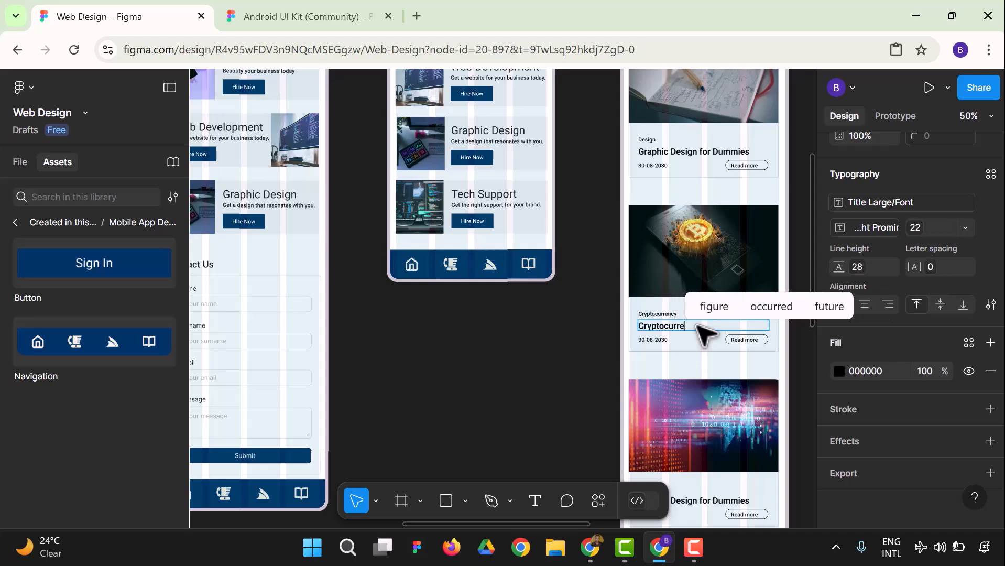
{"action": "type", "text": "ncy for"}
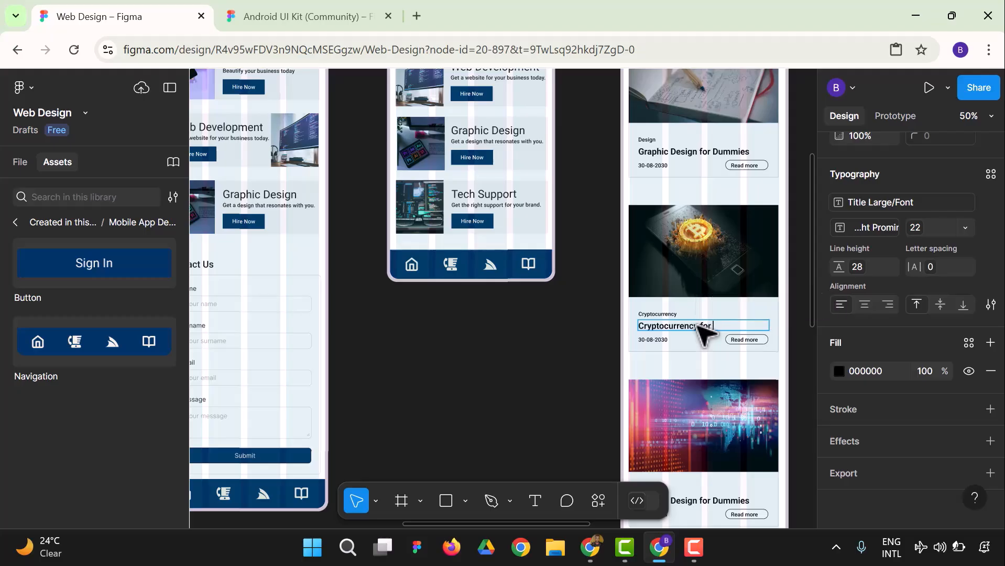
{"action": "type", "text": " Begi"}
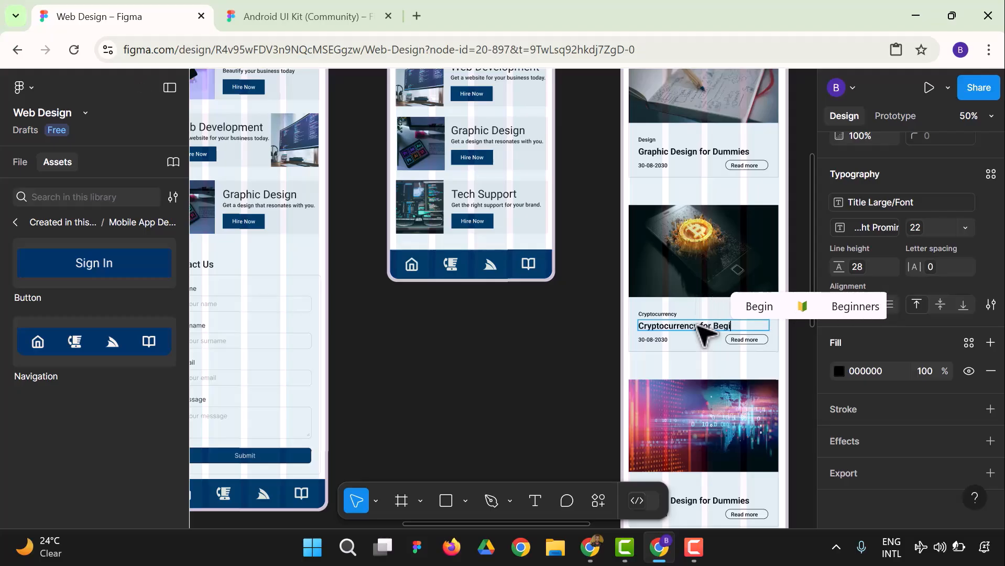
{"action": "type", "text": "nners"}
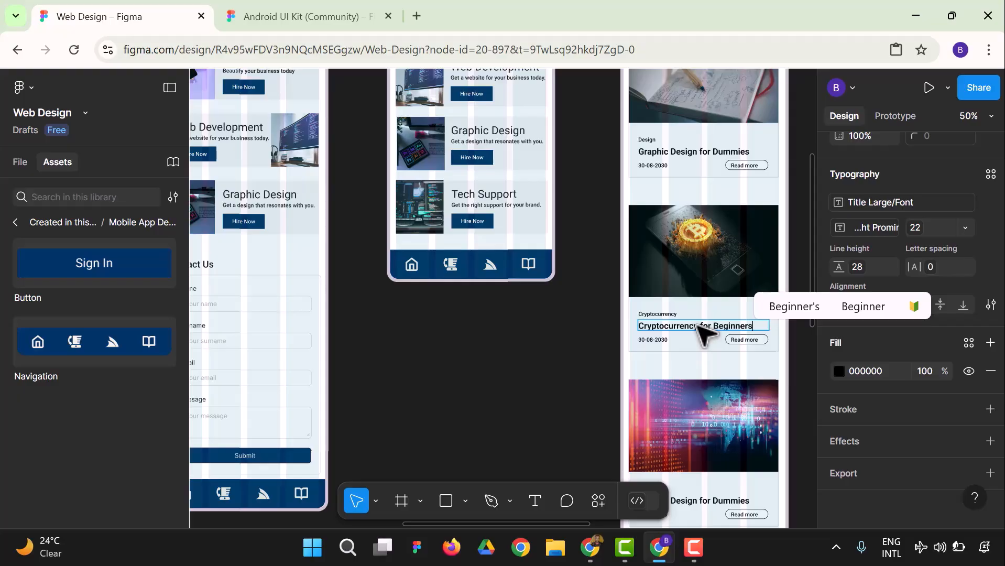
Set the date on the second blog card to 29-08-2030 and deselect the text.
{"action": "left_click", "coordinate": [665, 339]}
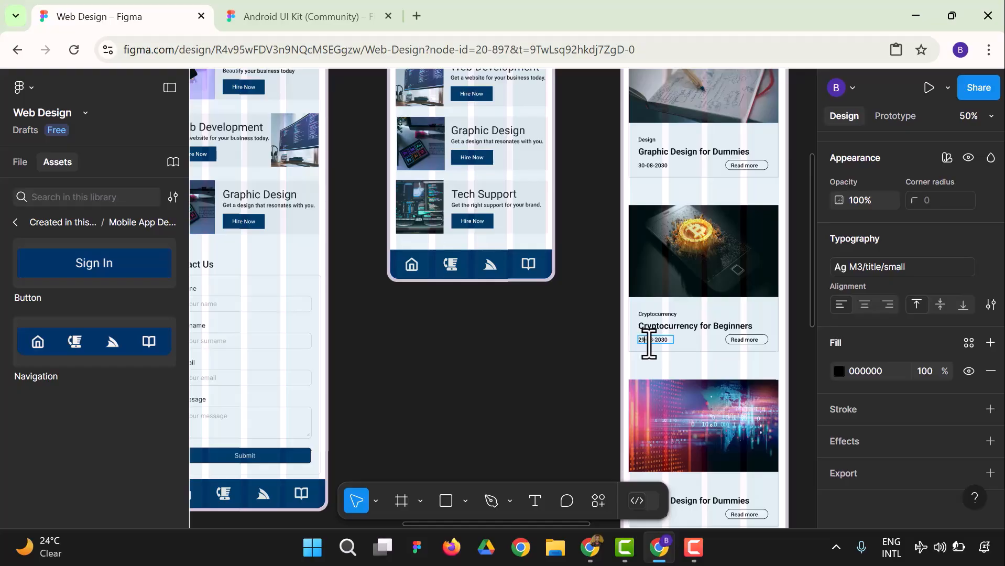
{"action": "key", "text": "Escape"}
{"action": "left_click", "coordinate": [522, 387]}
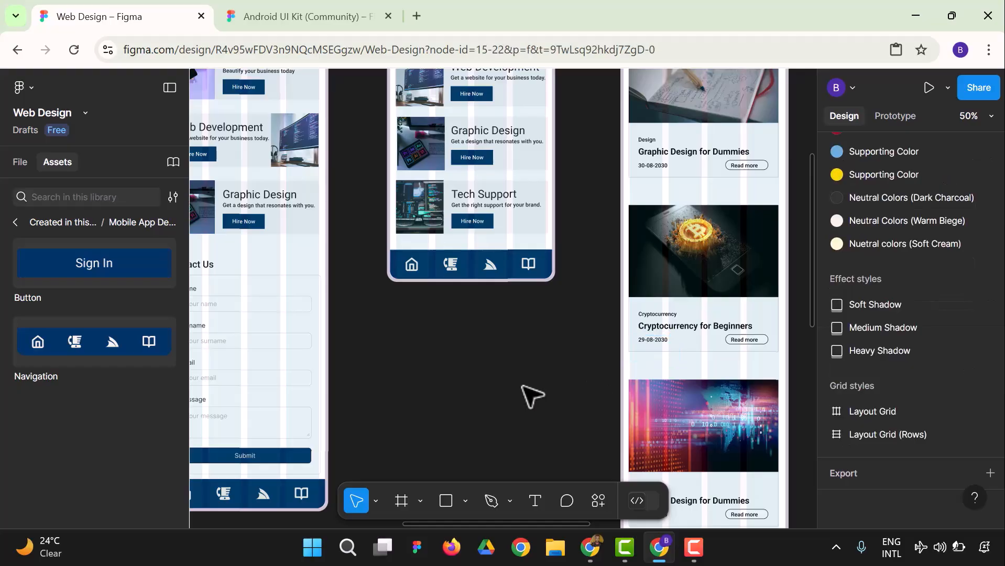
Change the category label of the third blog card, with the digital world map photo, to "Coding".
{"action": "scroll", "coordinate": [682, 346], "scroll_direction": "down", "scroll_amount": 2}
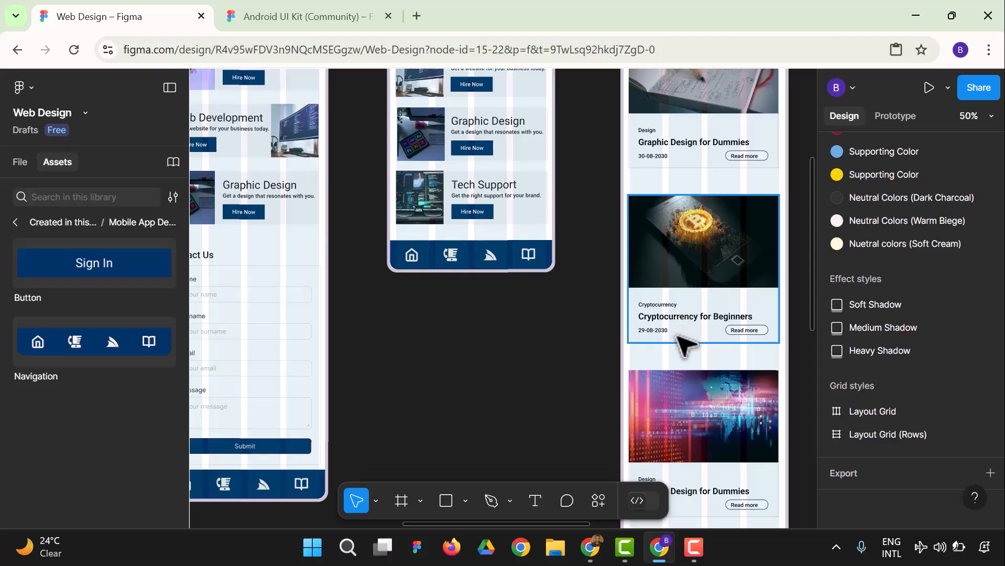
{"action": "scroll", "coordinate": [686, 348], "scroll_direction": "down", "scroll_amount": 5}
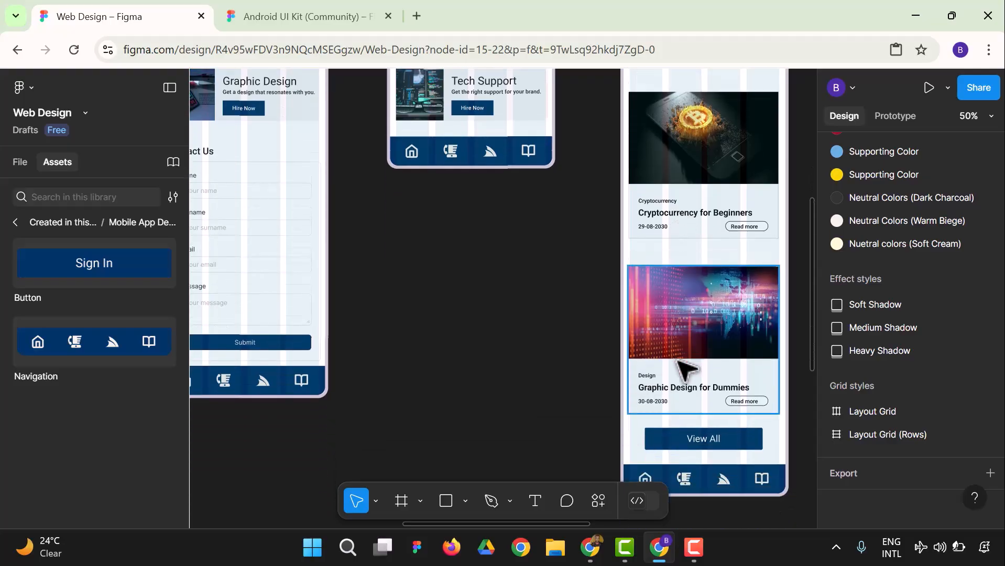
{"action": "left_click", "coordinate": [657, 354]}
{"action": "left_click", "coordinate": [650, 343]}
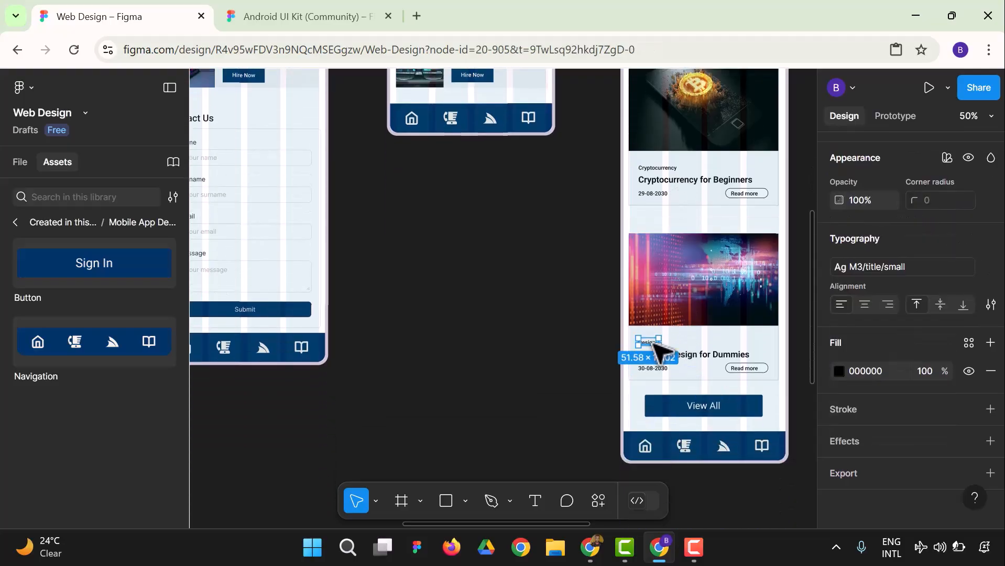
{"action": "double_click", "coordinate": [655, 343]}
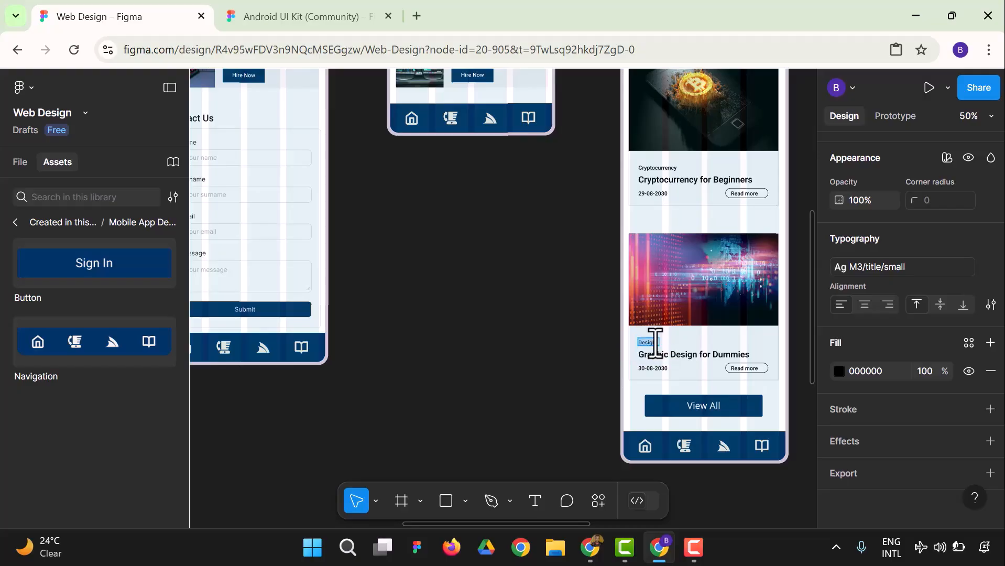
{"action": "type", "text": "Co"}
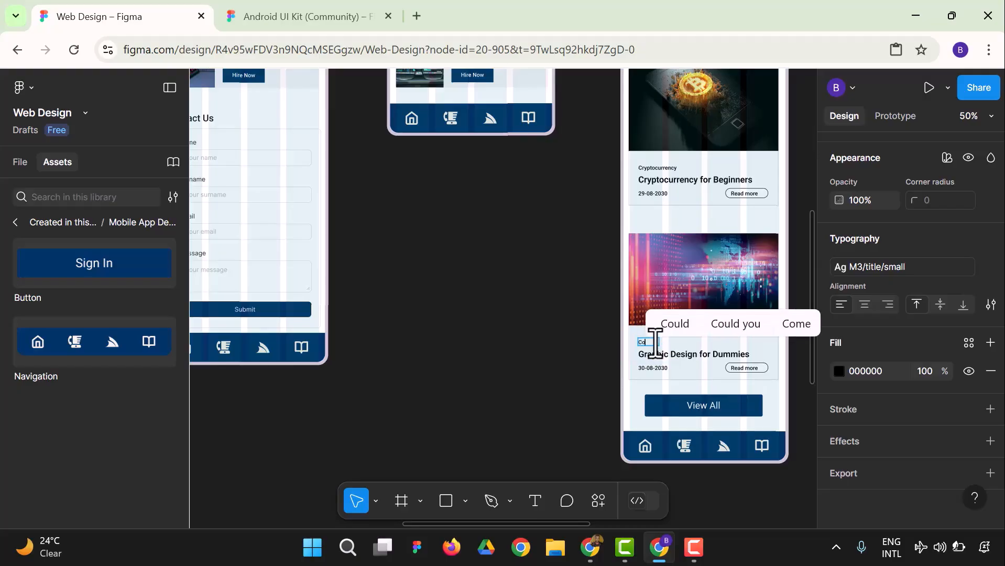
{"action": "type", "text": "ding"}
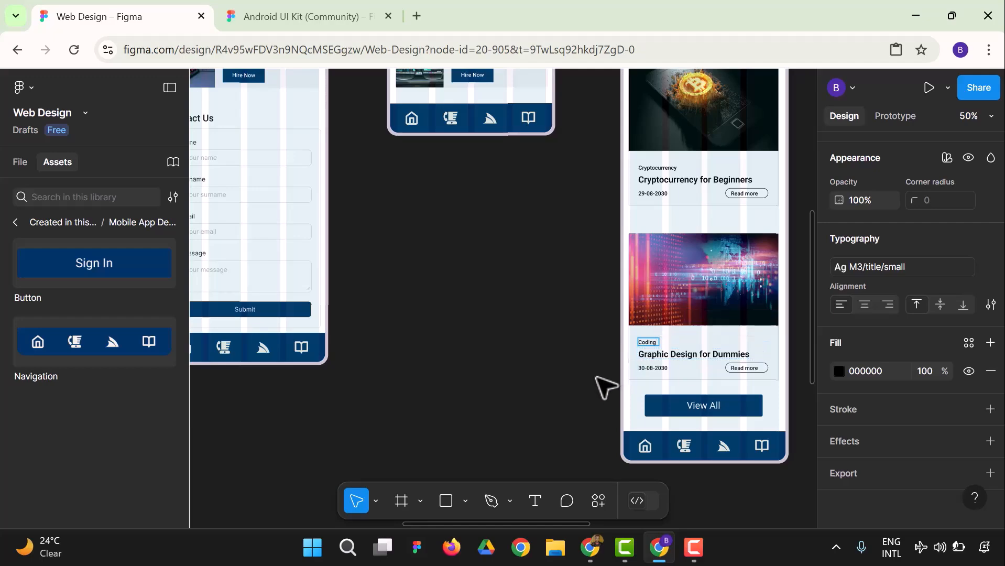
{"action": "key", "text": "Escape"}
Replace the third blog card's title with "Programming for Everyone".
{"action": "double_click", "coordinate": [702, 355]}
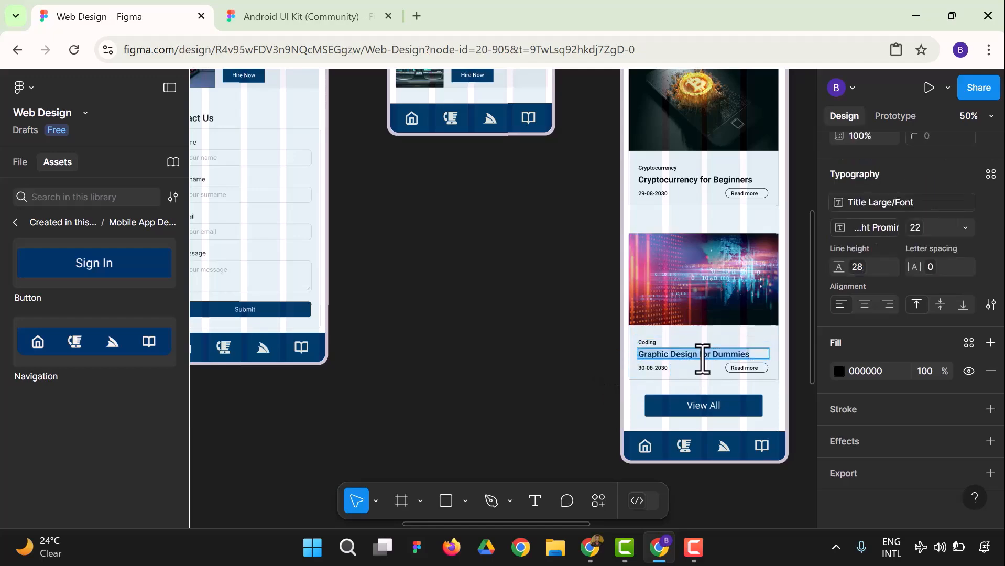
{"action": "type", "text": "Program"}
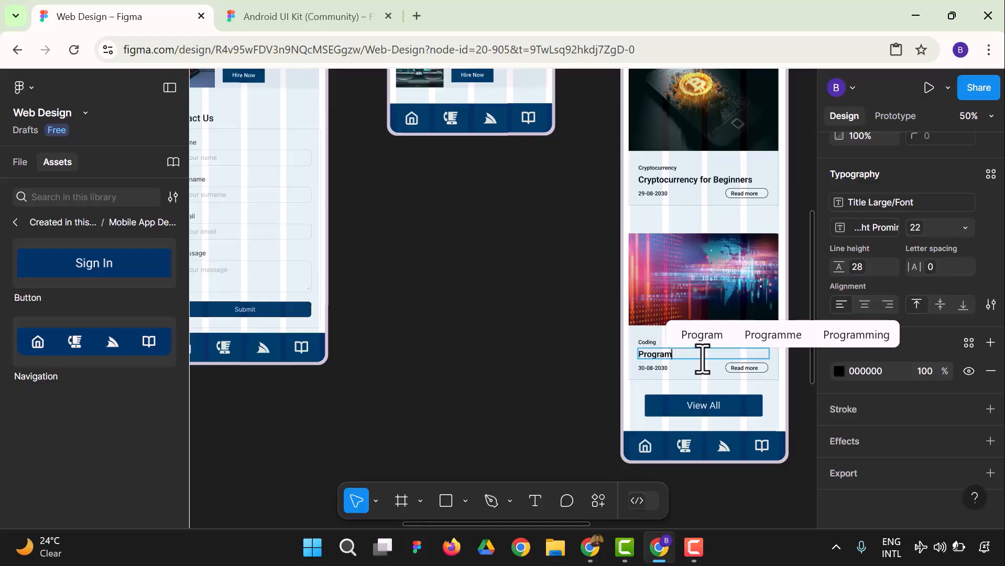
{"action": "type", "text": "ming for Everyone"}
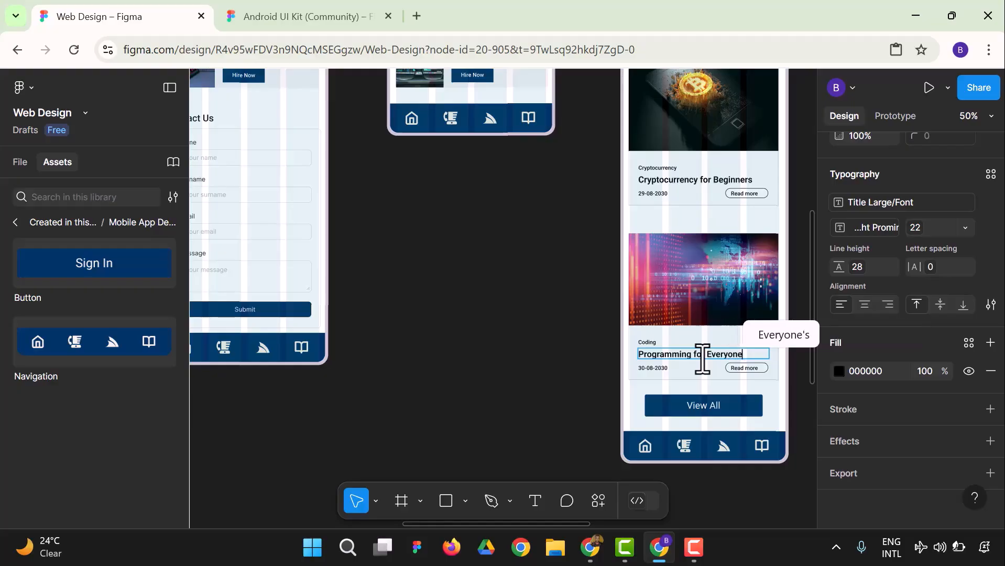
Set the third blog card's date to 28-08-2030, keeping it on one line, and deselect the text.
{"action": "left_click", "coordinate": [655, 368]}
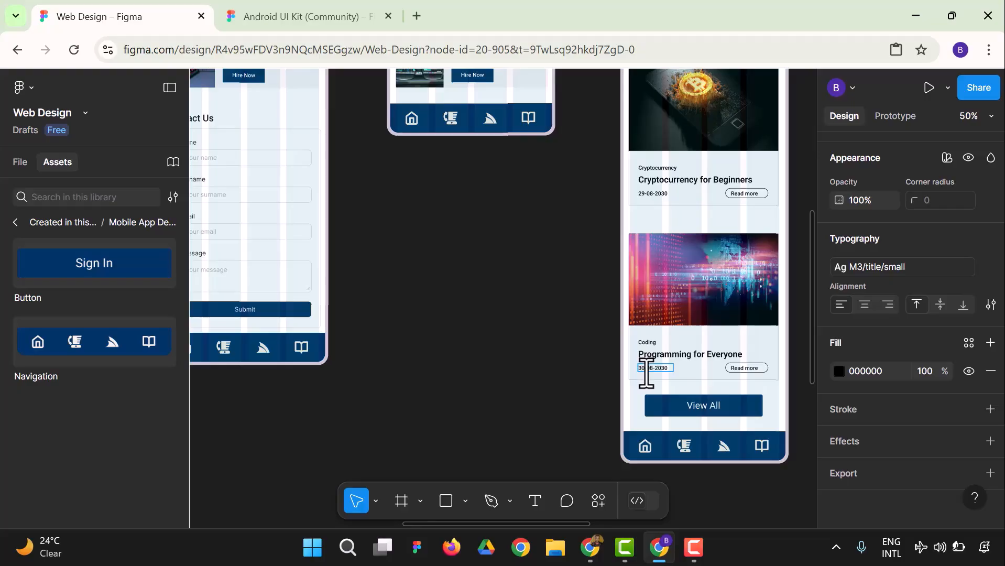
{"action": "key", "text": "BackSpace"}
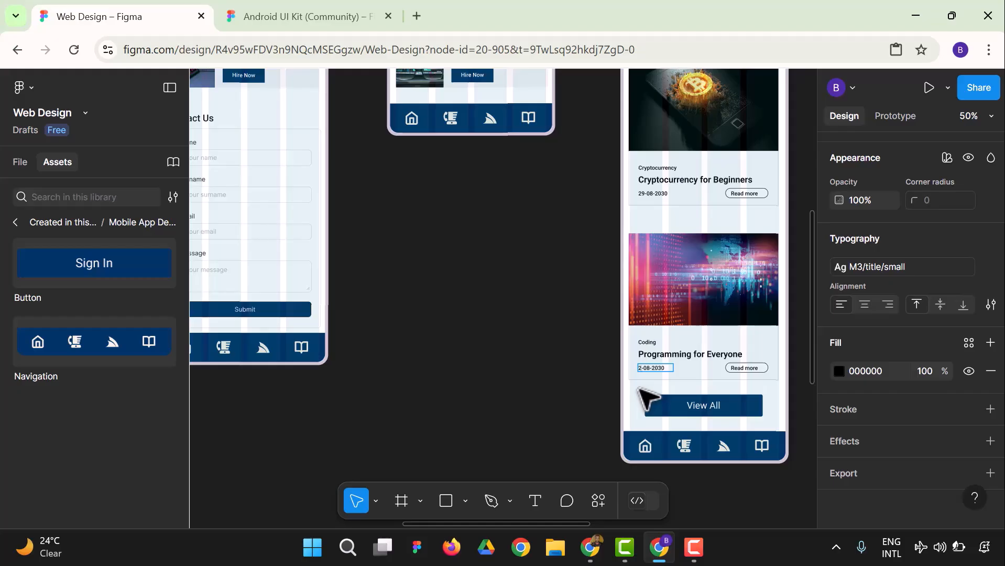
{"action": "type", "text": "28"}
{"action": "key", "text": "Return"}
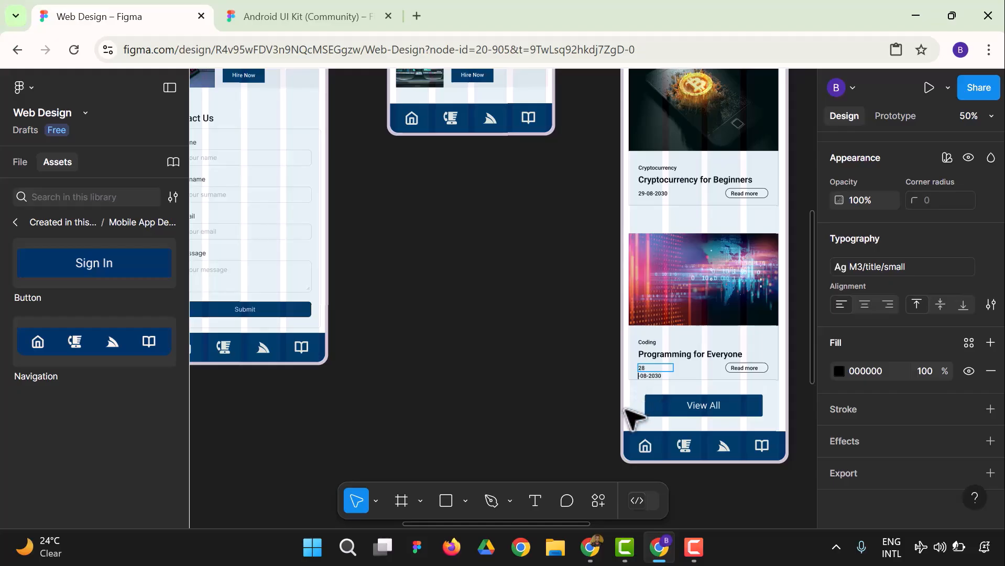
{"action": "key", "text": "BackSpace"}
{"action": "key", "text": "Escape"}
{"action": "left_click", "coordinate": [561, 418]}
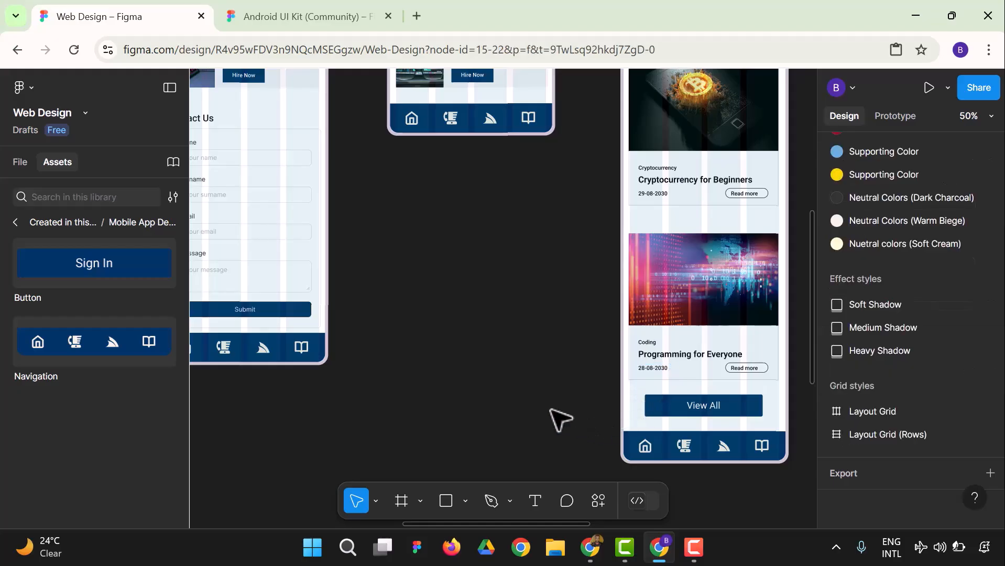
Select the header image rectangle of the blog screen and open the Unsplash plugin for it.
{"action": "scroll", "coordinate": [705, 434], "scroll_direction": "down", "scroll_amount": 2}
{"action": "scroll", "coordinate": [702, 414], "scroll_direction": "up", "scroll_amount": 5}
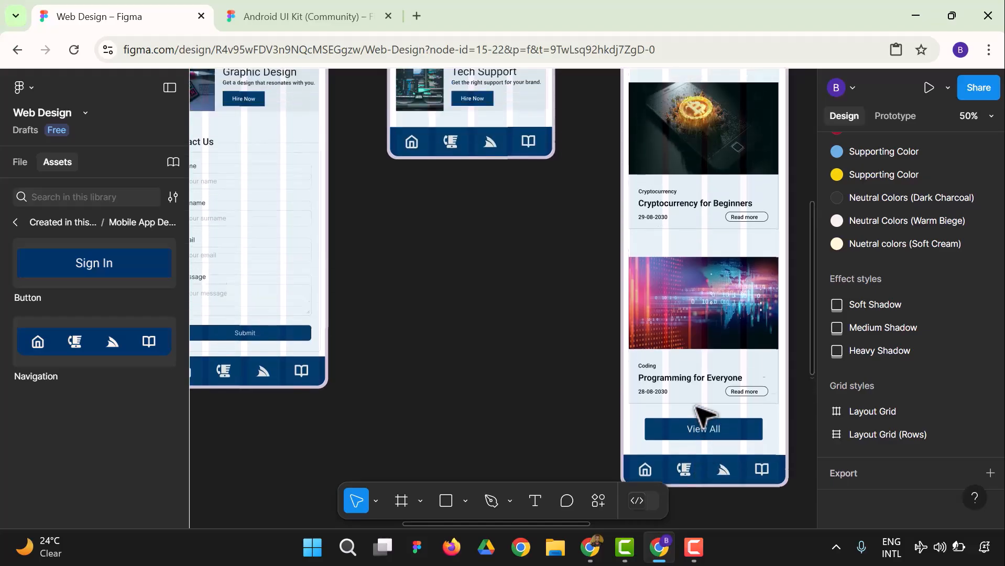
{"action": "scroll", "coordinate": [702, 414], "scroll_direction": "up", "scroll_amount": 6}
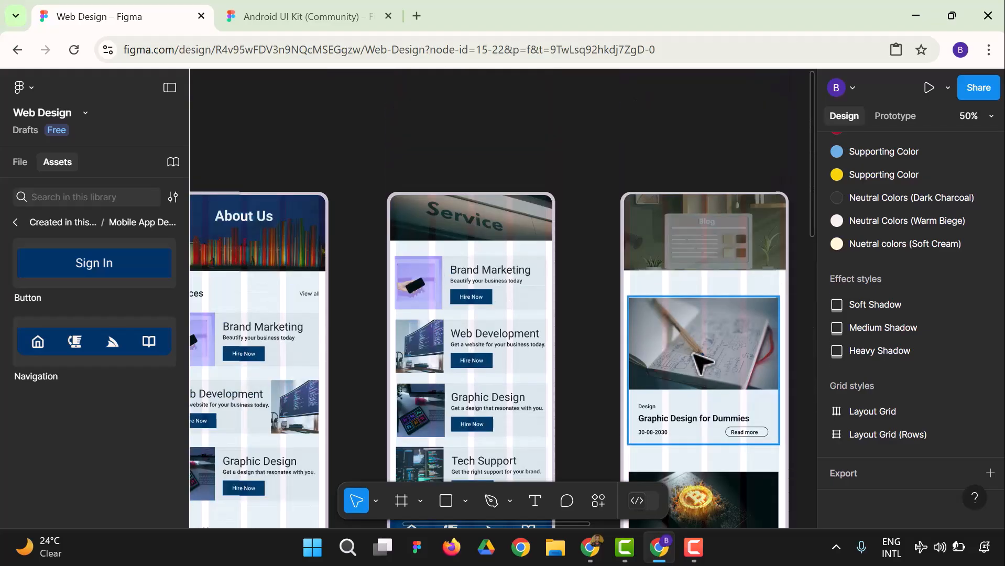
{"action": "scroll", "coordinate": [701, 362], "scroll_direction": "up", "scroll_amount": 1}
{"action": "left_click", "coordinate": [702, 268]}
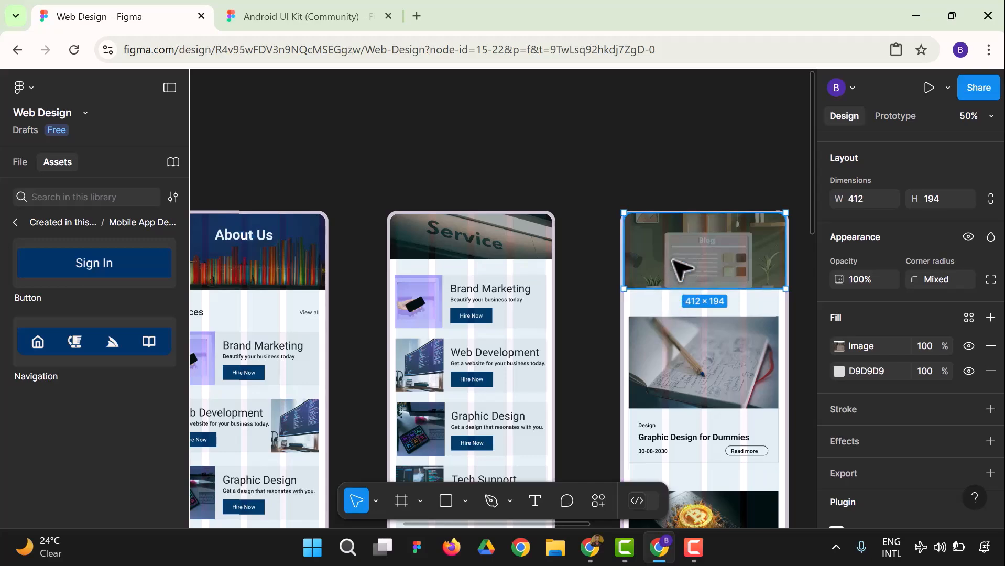
{"action": "left_click", "coordinate": [30, 88]}
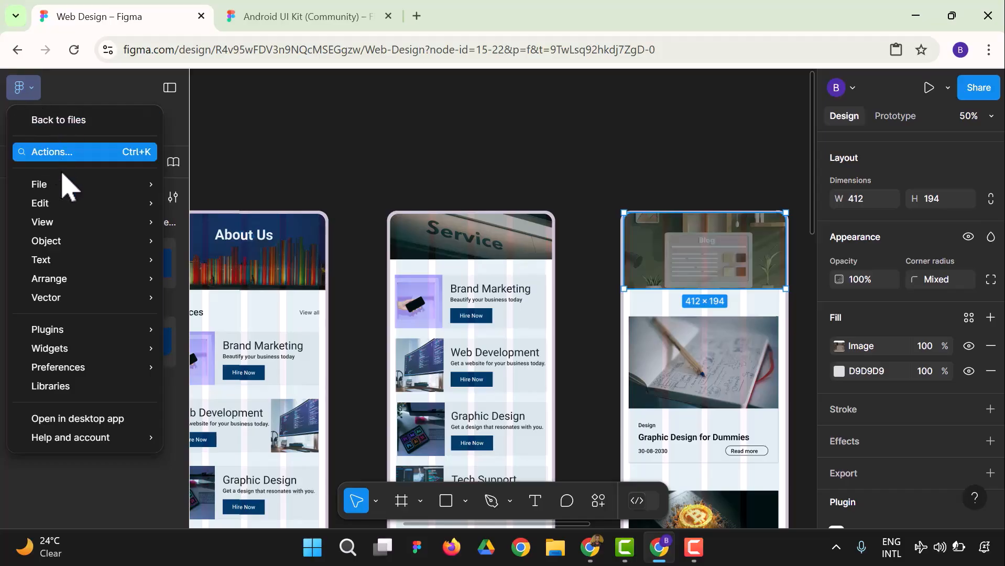
{"action": "left_click", "coordinate": [36, 95]}
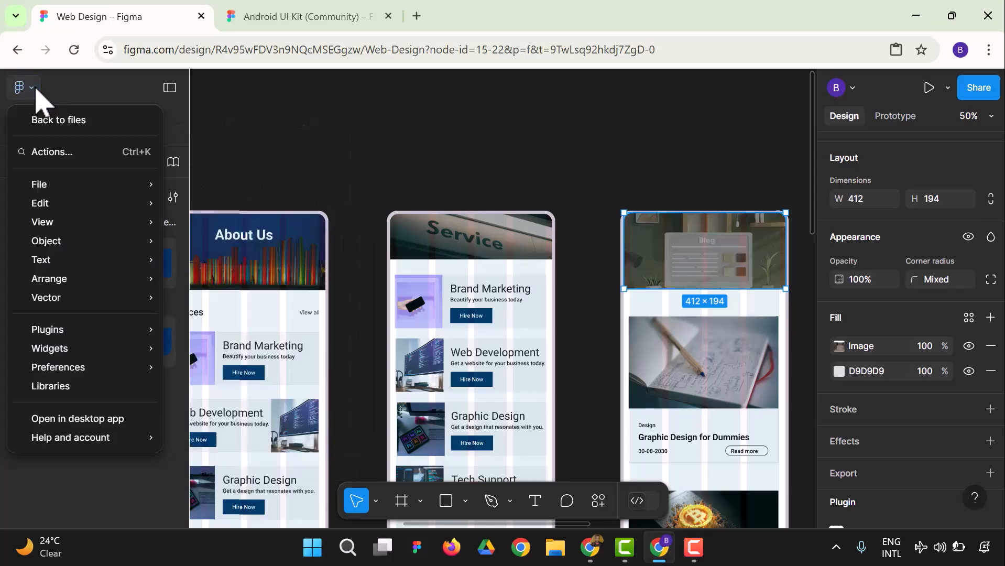
{"action": "left_click", "coordinate": [37, 94]}
{"action": "mouse_move", "coordinate": [80, 329]}
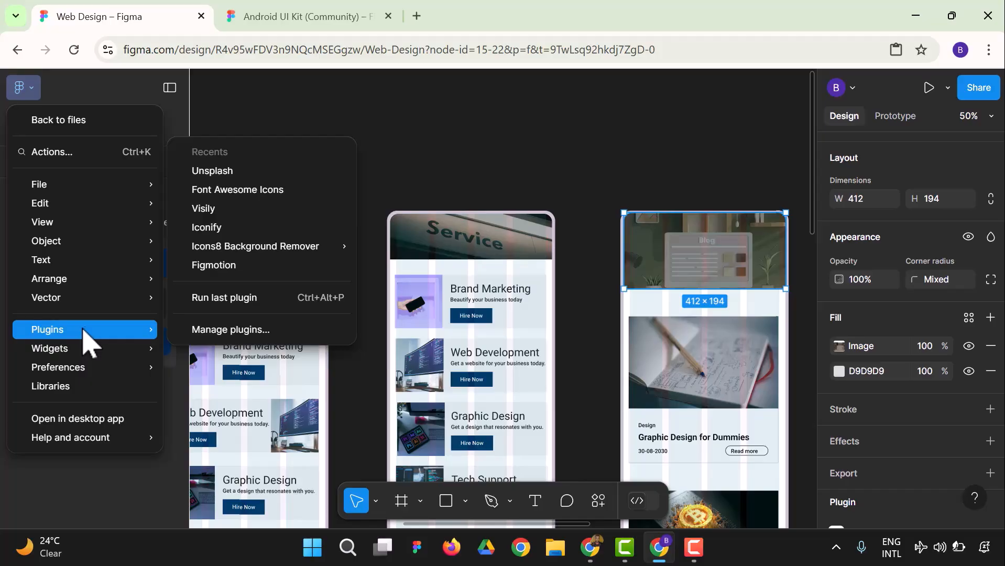
{"action": "left_click", "coordinate": [227, 170]}
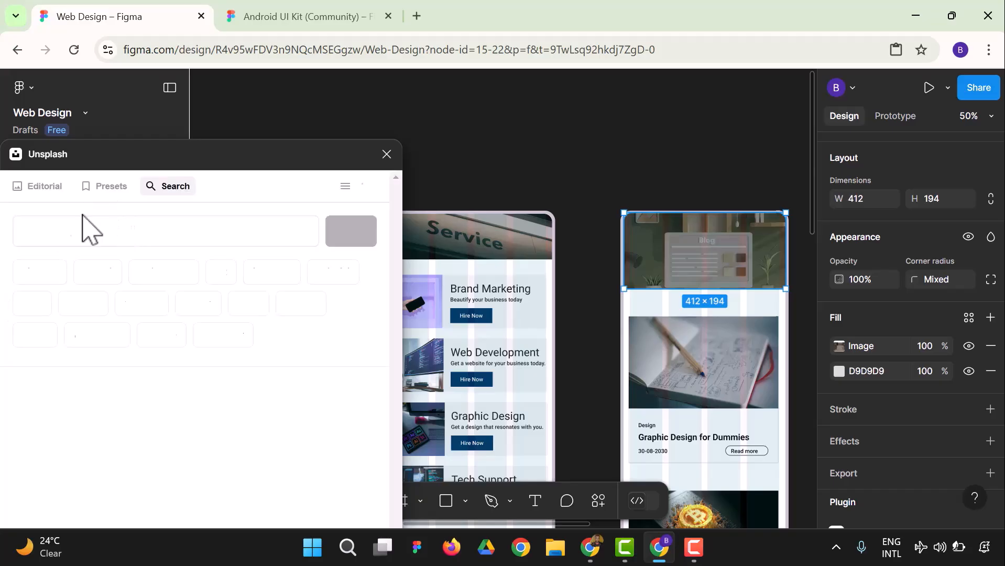
Search Unsplash for "read", fill the blog header with the photo of a hand holding a stack of books, and close the plugin.
{"action": "left_click", "coordinate": [90, 231]}
{"action": "type", "text": "read"}
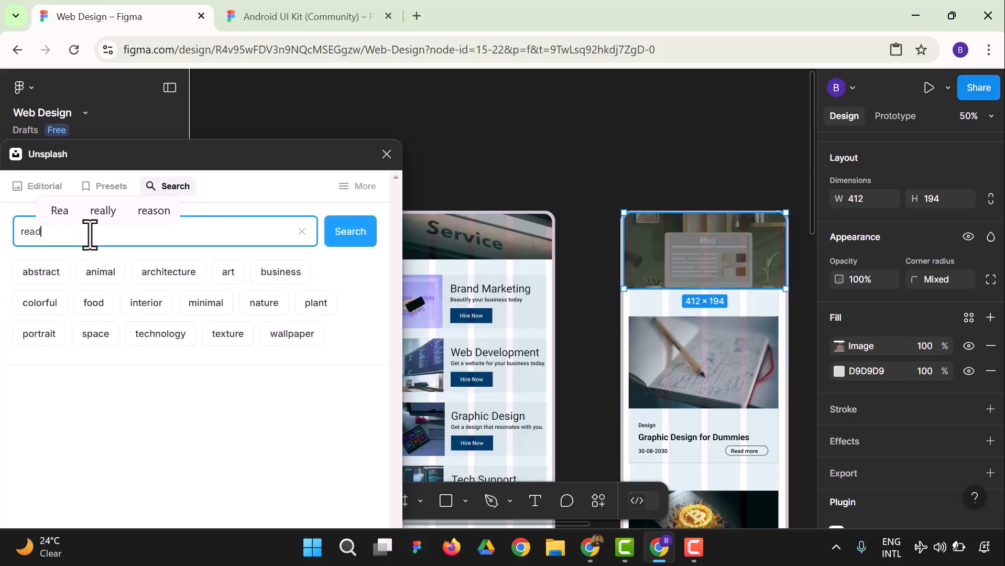
{"action": "key", "text": "Return"}
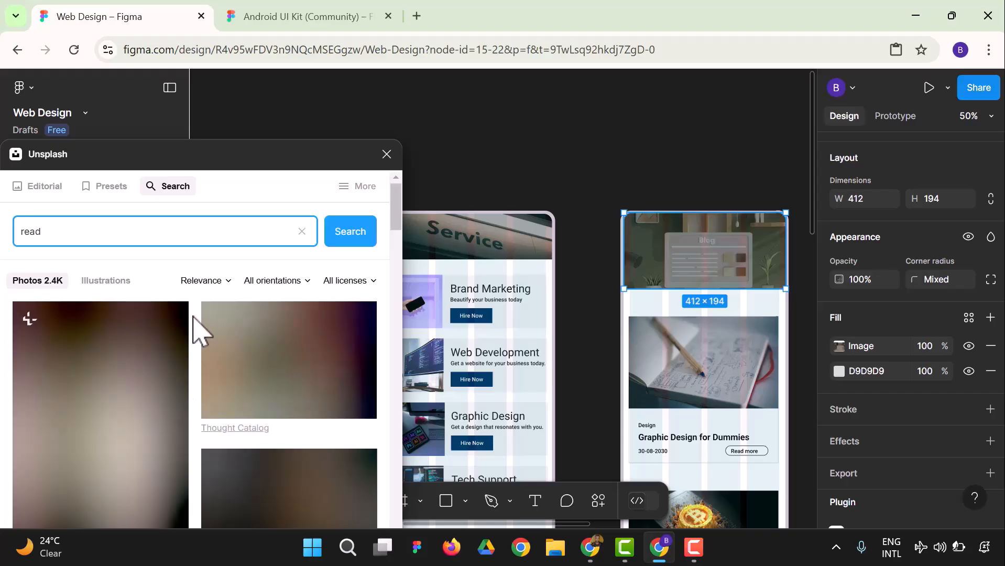
{"action": "scroll", "coordinate": [269, 409], "scroll_direction": "down", "scroll_amount": 1}
{"action": "scroll", "coordinate": [269, 409], "scroll_direction": "down", "scroll_amount": 5}
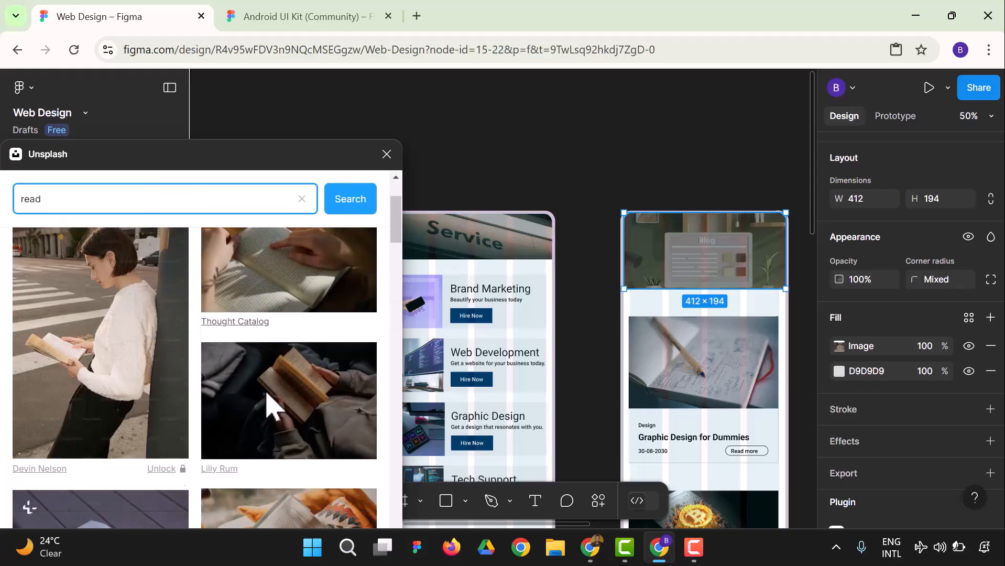
{"action": "scroll", "coordinate": [271, 403], "scroll_direction": "down", "scroll_amount": 2}
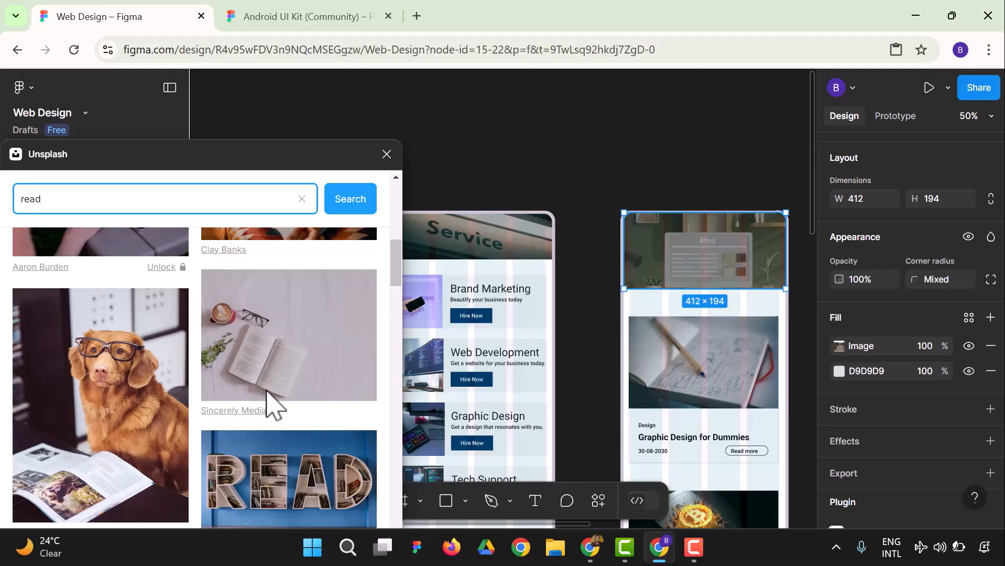
{"action": "scroll", "coordinate": [267, 392], "scroll_direction": "down", "scroll_amount": 6}
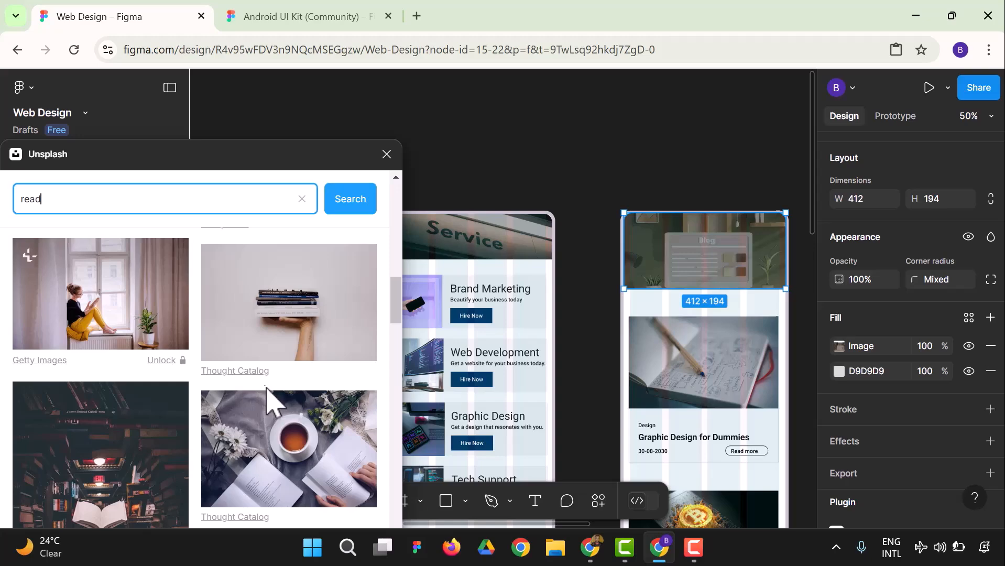
{"action": "scroll", "coordinate": [267, 401], "scroll_direction": "down", "scroll_amount": 7}
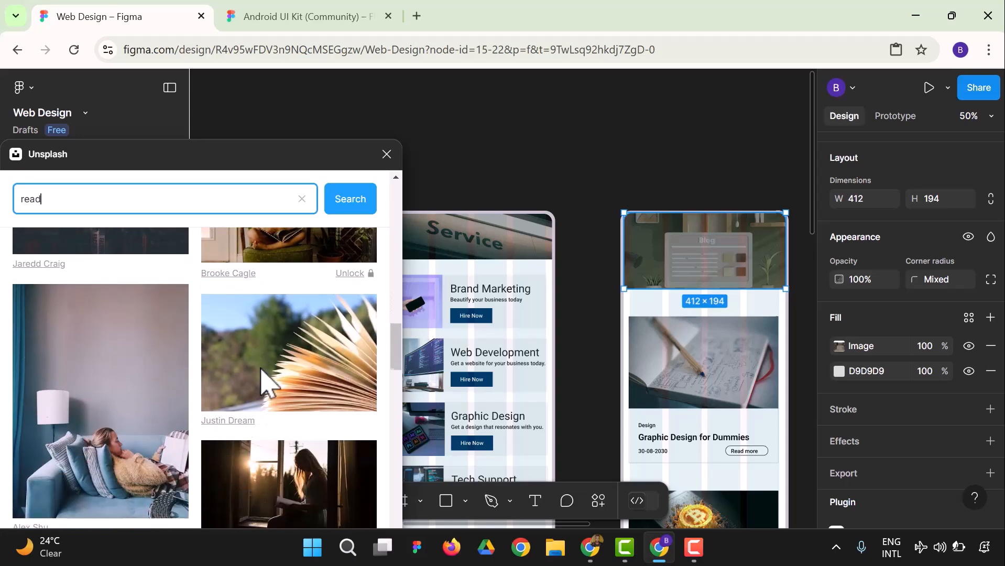
{"action": "scroll", "coordinate": [262, 379], "scroll_direction": "down", "scroll_amount": 8}
{"action": "scroll", "coordinate": [264, 381], "scroll_direction": "down", "scroll_amount": 7}
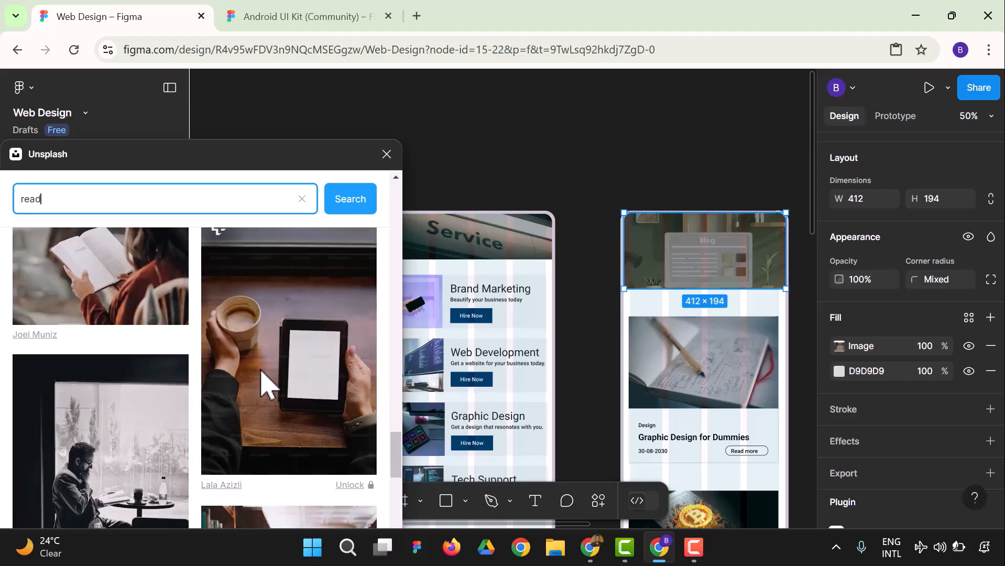
{"action": "scroll", "coordinate": [265, 382], "scroll_direction": "up", "scroll_amount": 10}
{"action": "scroll", "coordinate": [269, 384], "scroll_direction": "up", "scroll_amount": 8}
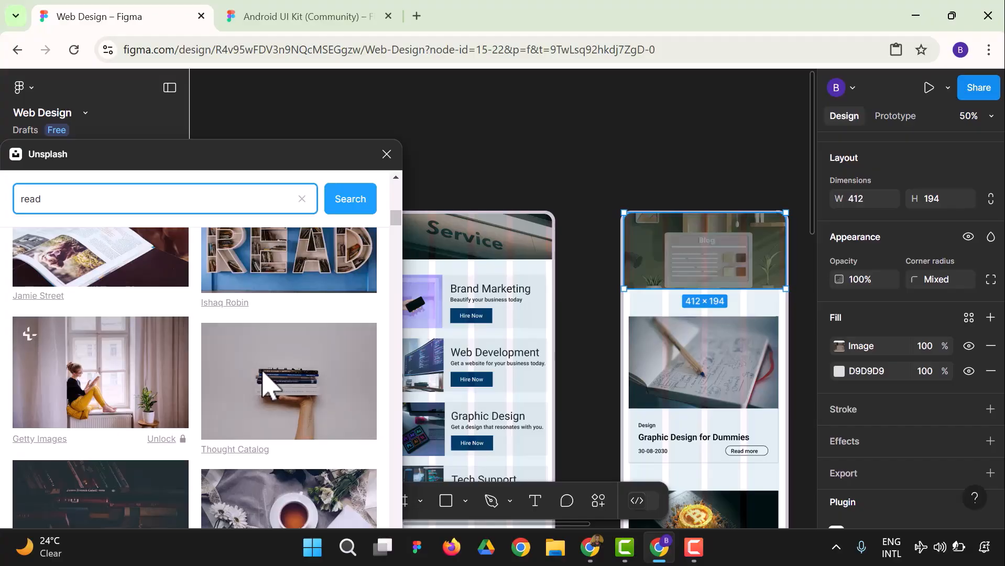
{"action": "left_click", "coordinate": [268, 384]}
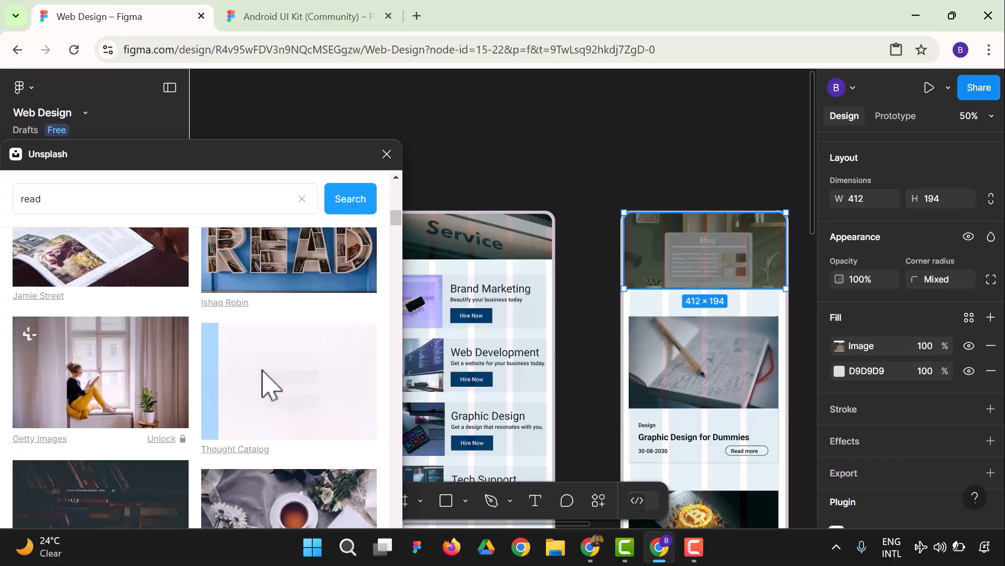
{"action": "left_click", "coordinate": [661, 177]}
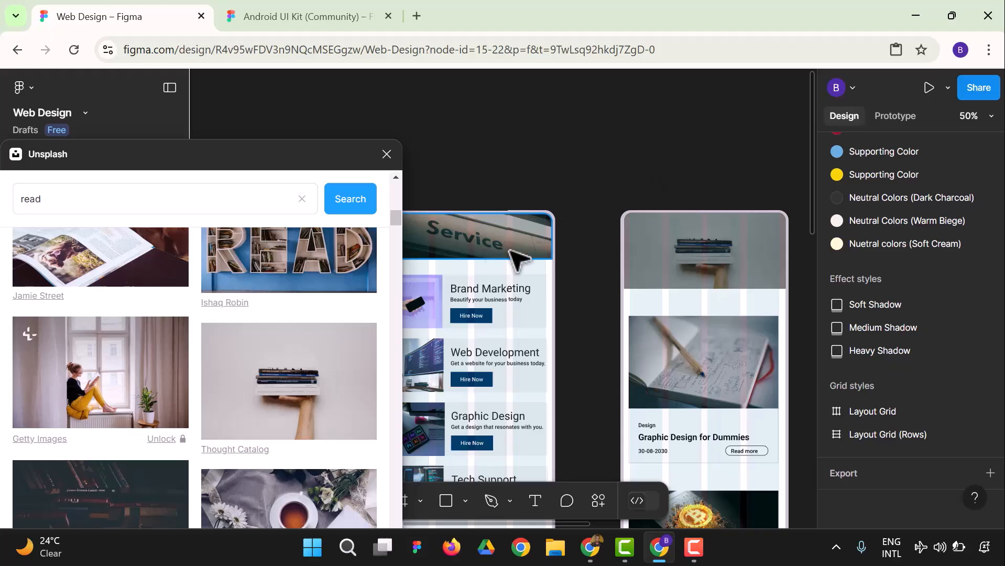
{"action": "left_click", "coordinate": [387, 154]}
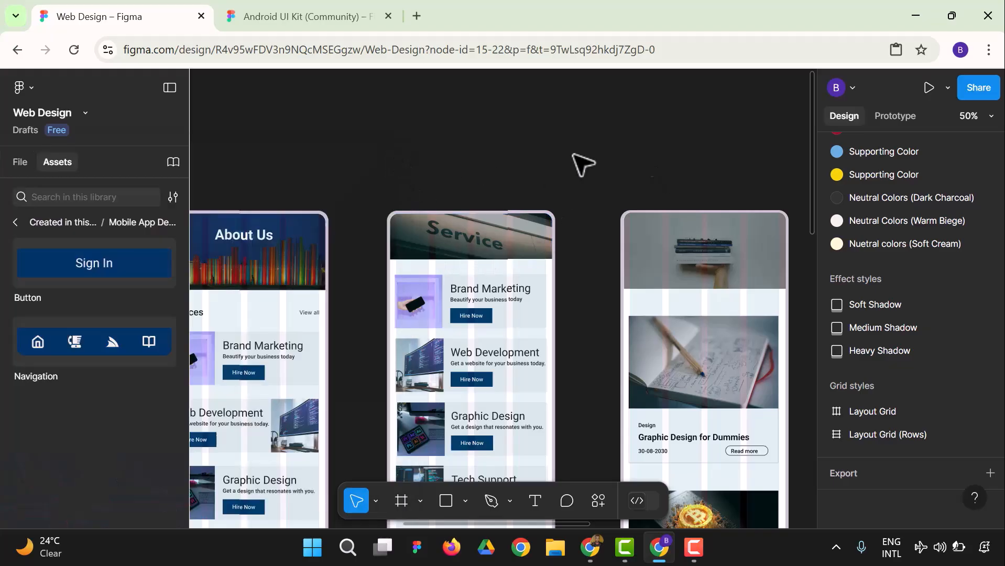
Raise the header image's contrast and exposure to about their neutral midpoints, then deselect the image.
{"action": "double_click", "coordinate": [687, 245]}
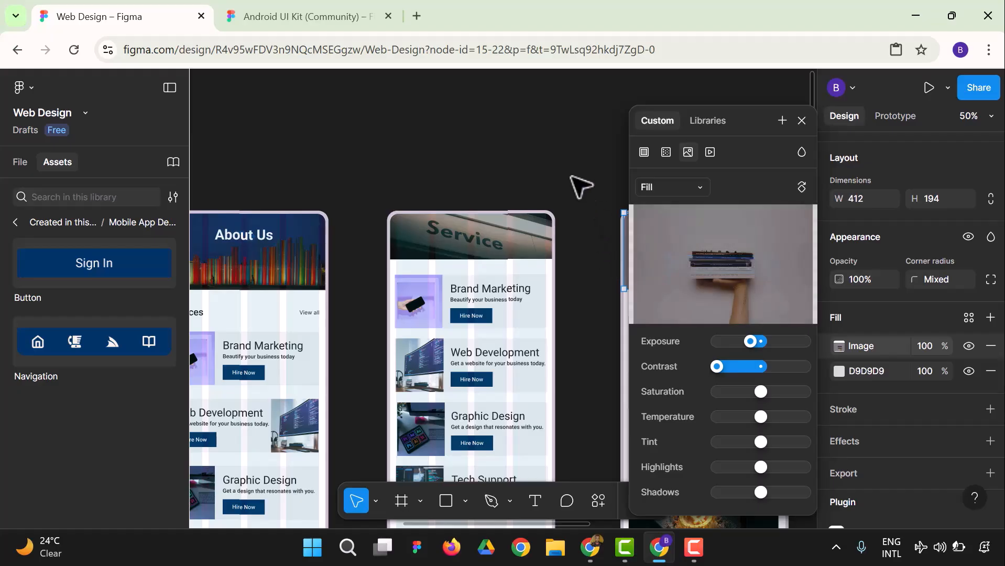
{"action": "left_click_drag", "start_coordinate": [733, 375], "coordinate": [762, 382]}
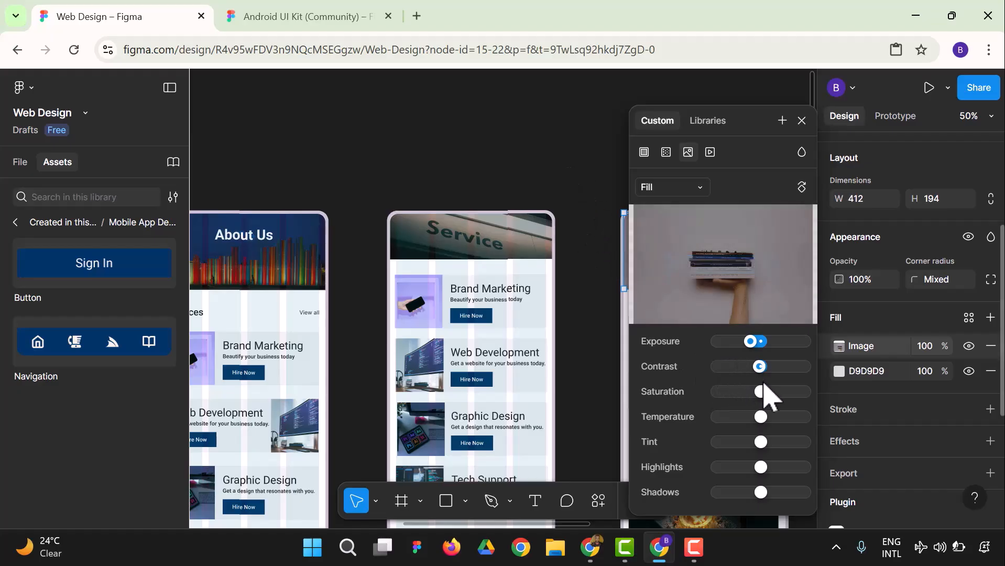
{"action": "left_click_drag", "start_coordinate": [750, 341], "coordinate": [758, 342]}
{"action": "left_click", "coordinate": [484, 178]}
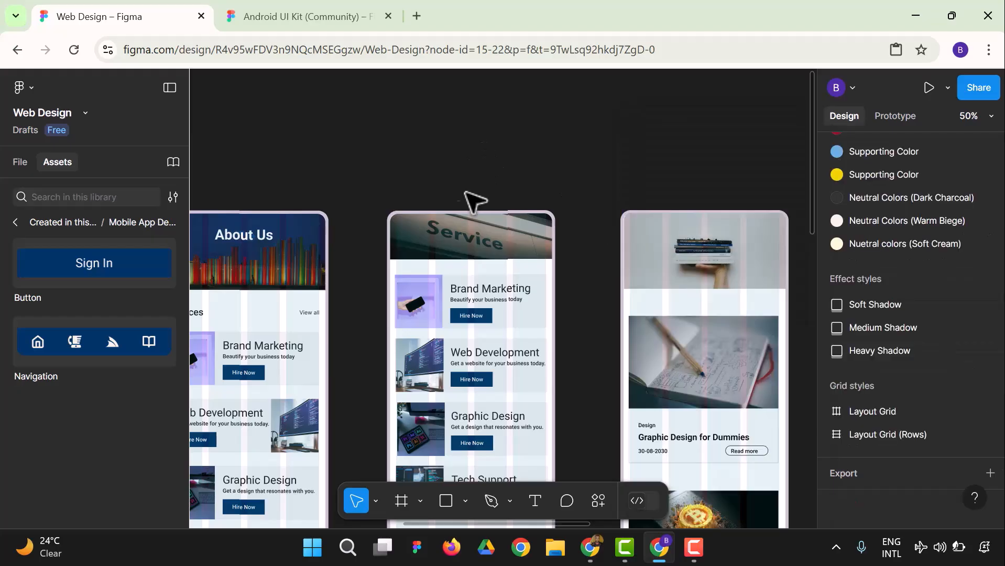
Duplicate the "About Us" heading onto the blog screen, bring it to the front, and centre it above the books in the header image.
{"action": "left_click", "coordinate": [243, 235]}
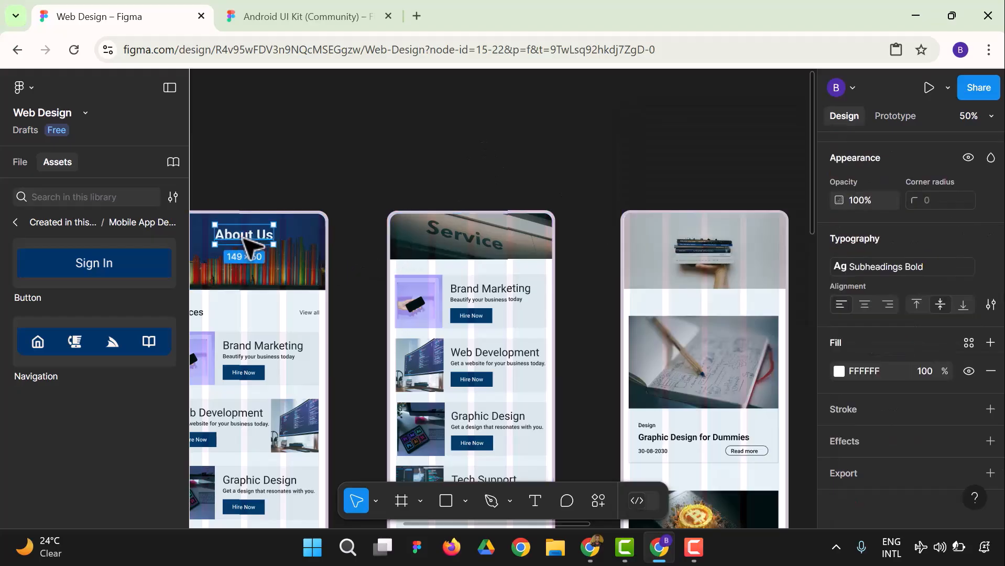
{"action": "left_click_drag", "start_coordinate": [247, 242], "coordinate": [625, 230]}
{"action": "right_click", "coordinate": [627, 231]}
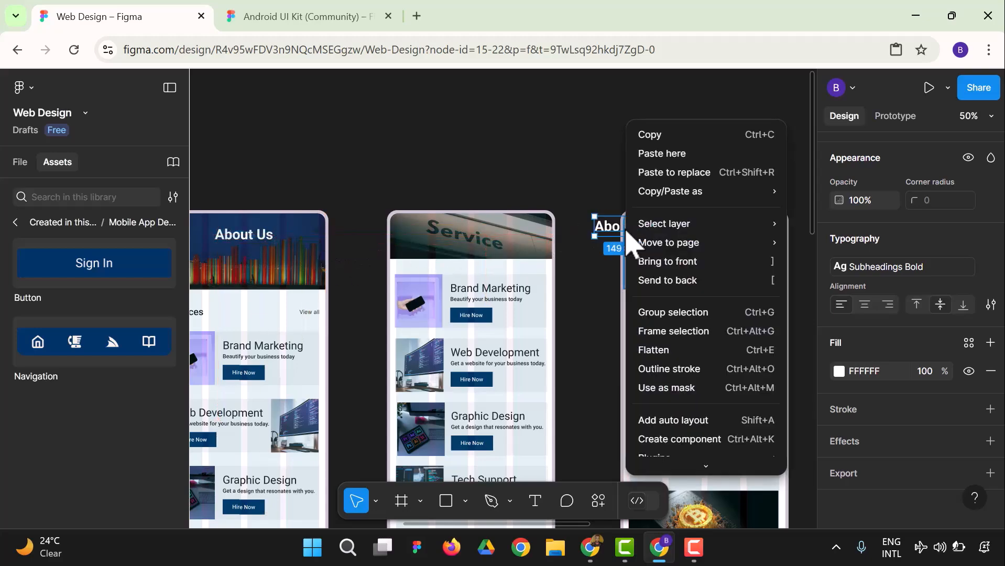
{"action": "left_click", "coordinate": [692, 260]}
{"action": "left_click_drag", "start_coordinate": [647, 238], "coordinate": [713, 226]}
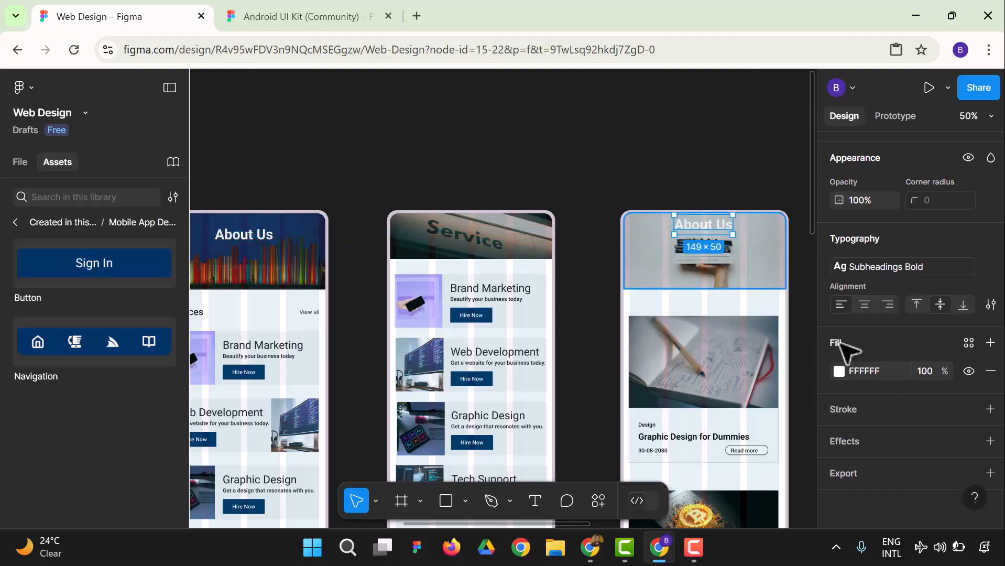
Apply the Primary Color library style to the copied "About Us" heading on the blog screen.
{"action": "left_click", "coordinate": [839, 372]}
{"action": "left_click", "coordinate": [711, 85]}
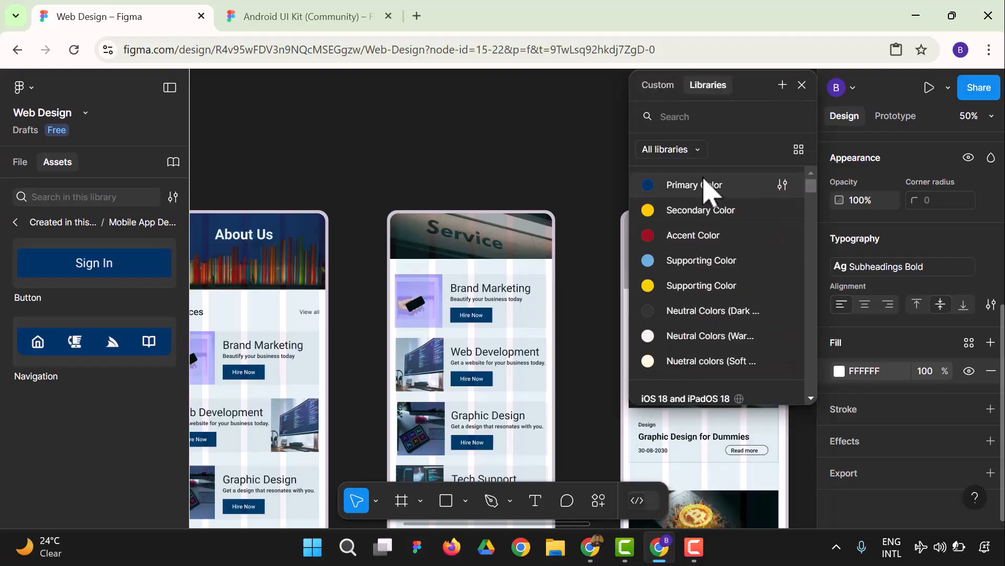
{"action": "left_click", "coordinate": [708, 190]}
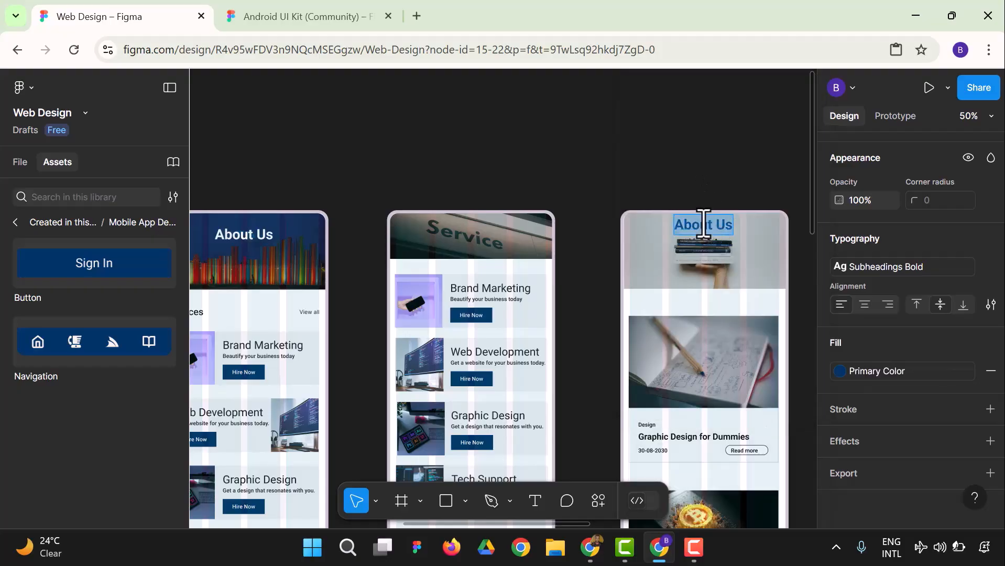
Replace the copied heading's text with "Blog" and centre it above the books in the header image.
{"action": "type", "text": "Blog"}
{"action": "key", "text": "Escape"}
{"action": "left_click", "coordinate": [686, 160]}
{"action": "left_click_drag", "start_coordinate": [687, 228], "coordinate": [701, 227]}
{"action": "left_click", "coordinate": [707, 142]}
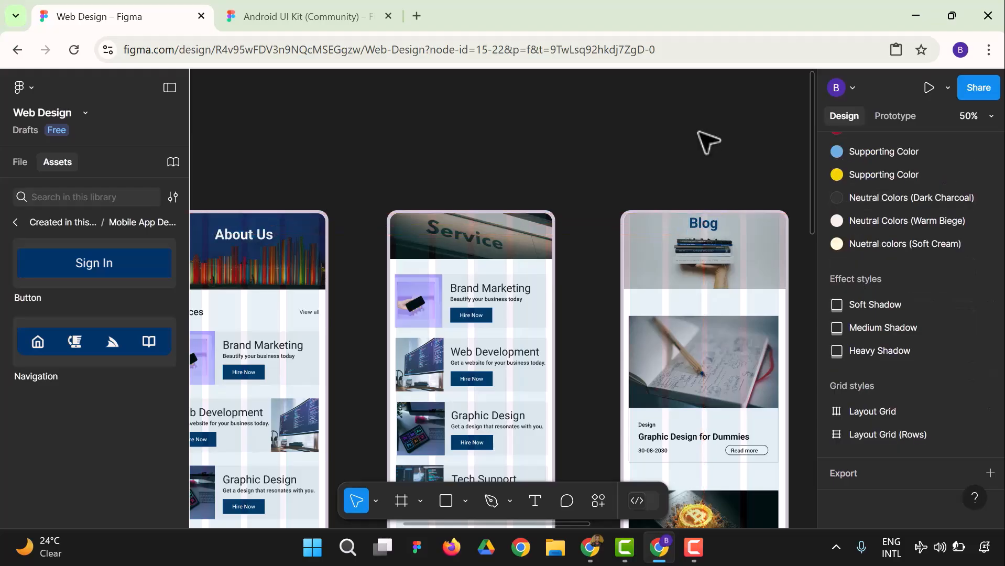
Centre-align the "Blog" heading's text and reposition the heading in the middle of the header, just above the books.
{"action": "left_click", "coordinate": [699, 225]}
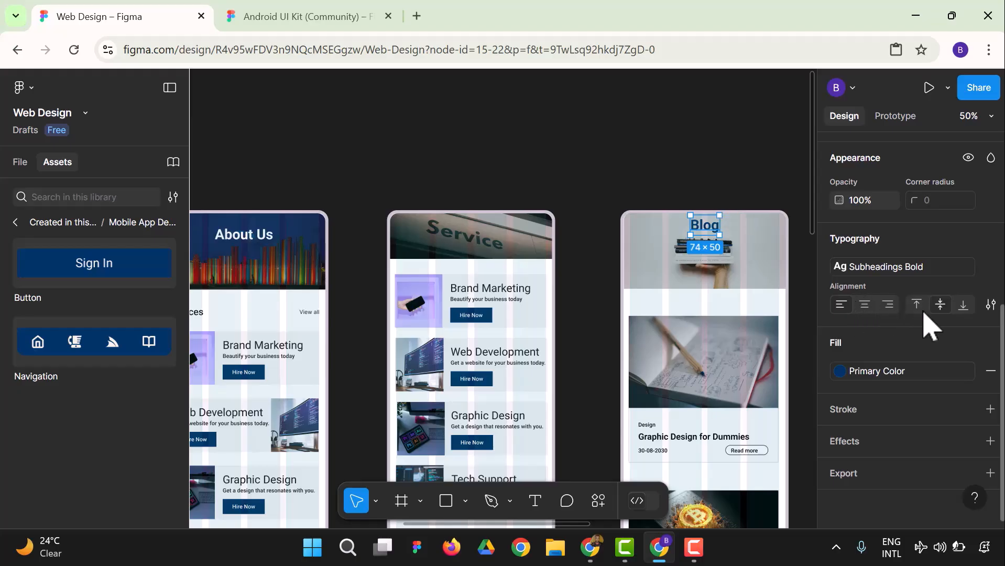
{"action": "left_click", "coordinate": [865, 305]}
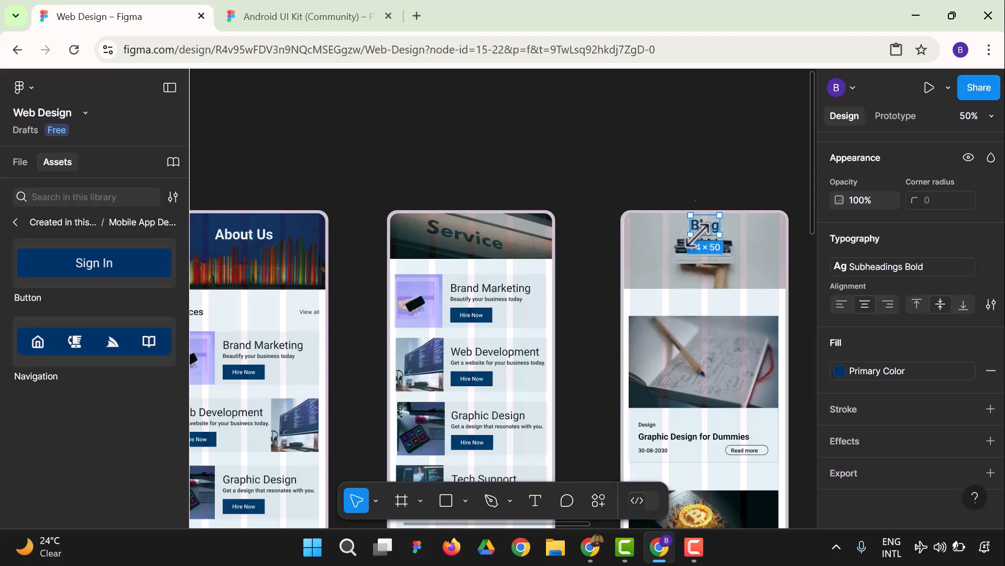
{"action": "left_click", "coordinate": [682, 191]}
{"action": "left_click_drag", "start_coordinate": [702, 224], "coordinate": [723, 229]}
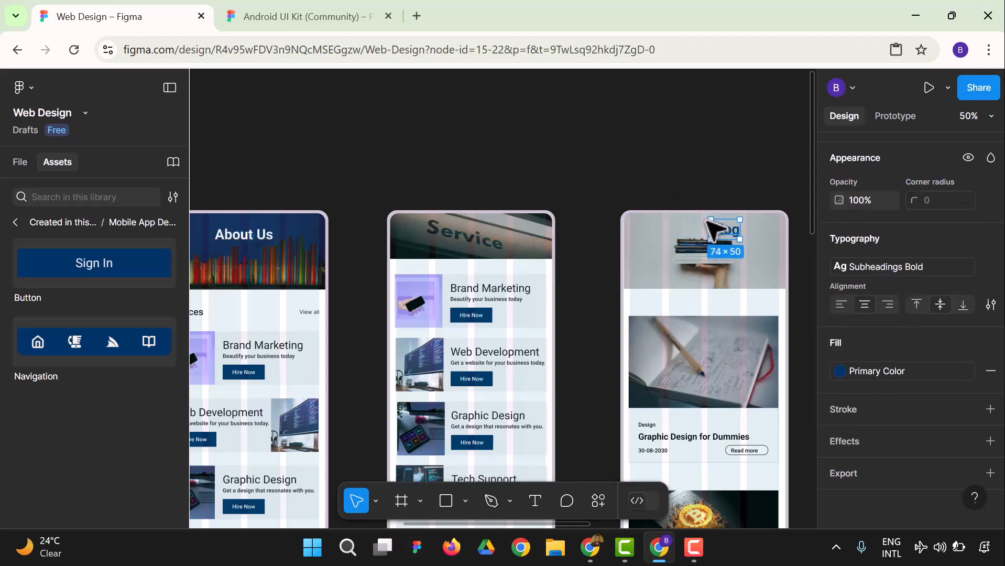
{"action": "scroll", "coordinate": [870, 309], "scroll_direction": "up", "scroll_amount": 5}
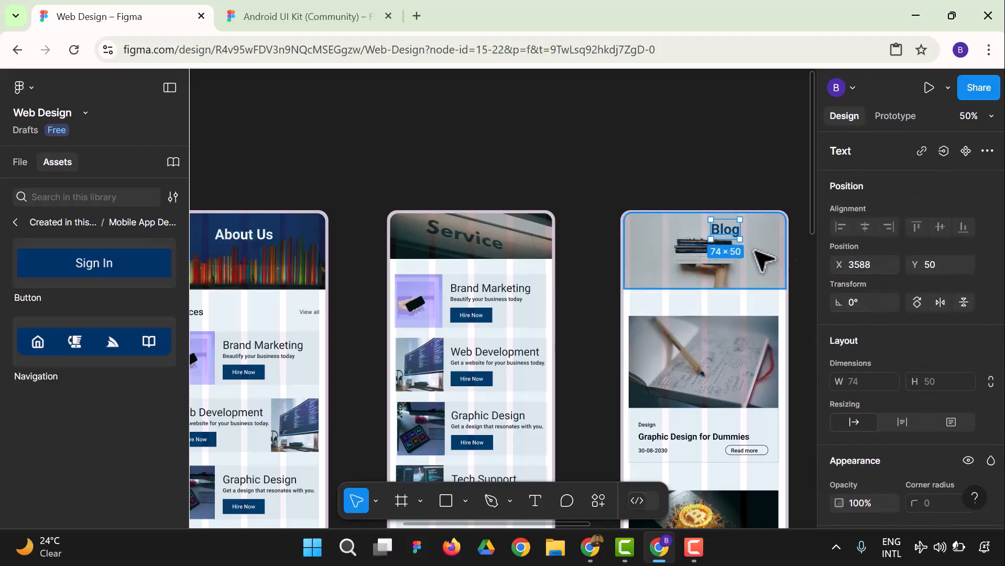
{"action": "left_click_drag", "start_coordinate": [725, 232], "coordinate": [703, 224]}
{"action": "left_click", "coordinate": [714, 179]}
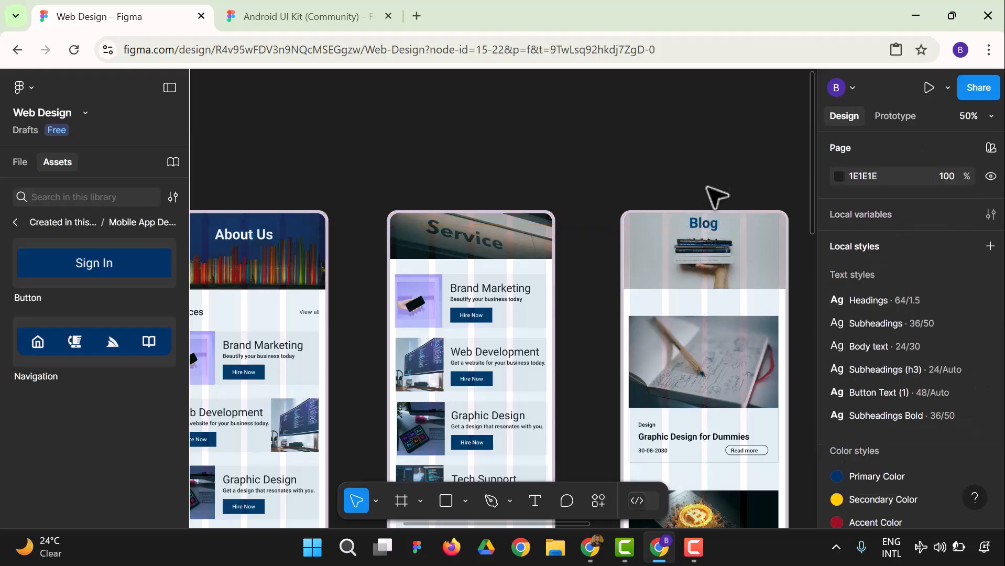
{"action": "scroll", "coordinate": [718, 186], "scroll_direction": "down", "scroll_amount": 1}
{"action": "scroll", "coordinate": [713, 183], "scroll_direction": "down", "scroll_amount": 10}
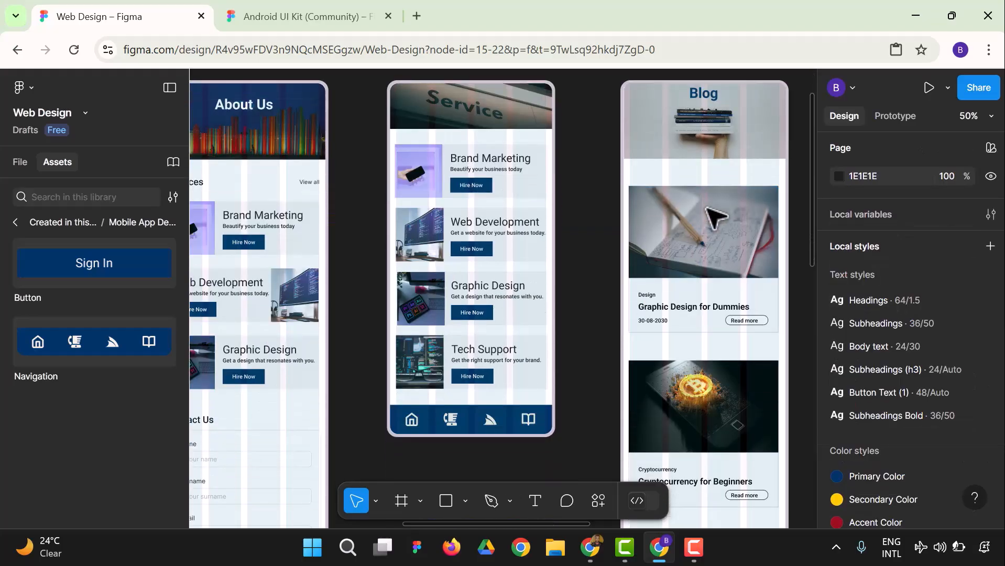
{"action": "scroll", "coordinate": [710, 224], "scroll_direction": "down", "scroll_amount": 1}
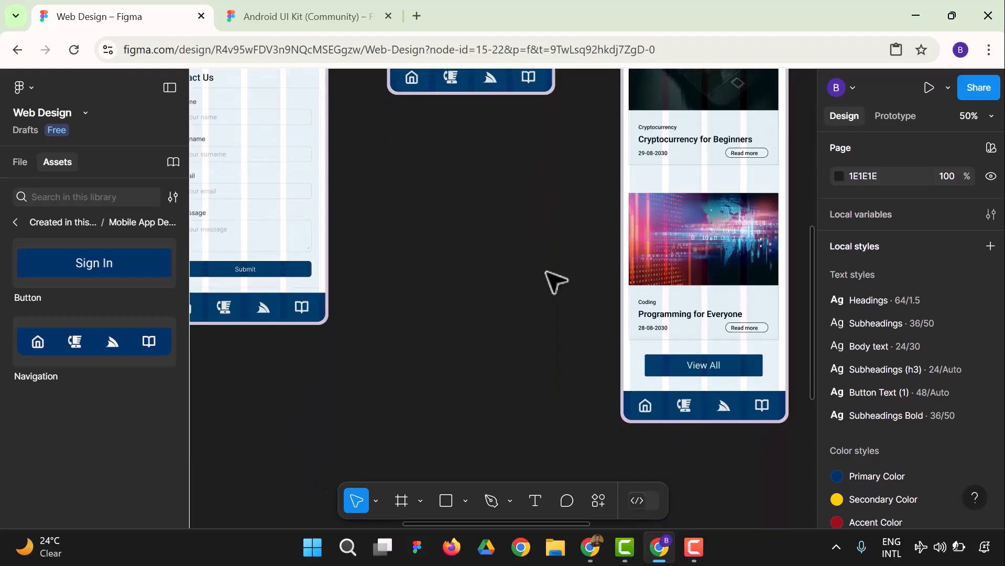
{"action": "scroll", "coordinate": [552, 280], "scroll_direction": "up", "scroll_amount": 5}
{"action": "scroll", "coordinate": [550, 283], "scroll_direction": "down", "scroll_amount": 2}
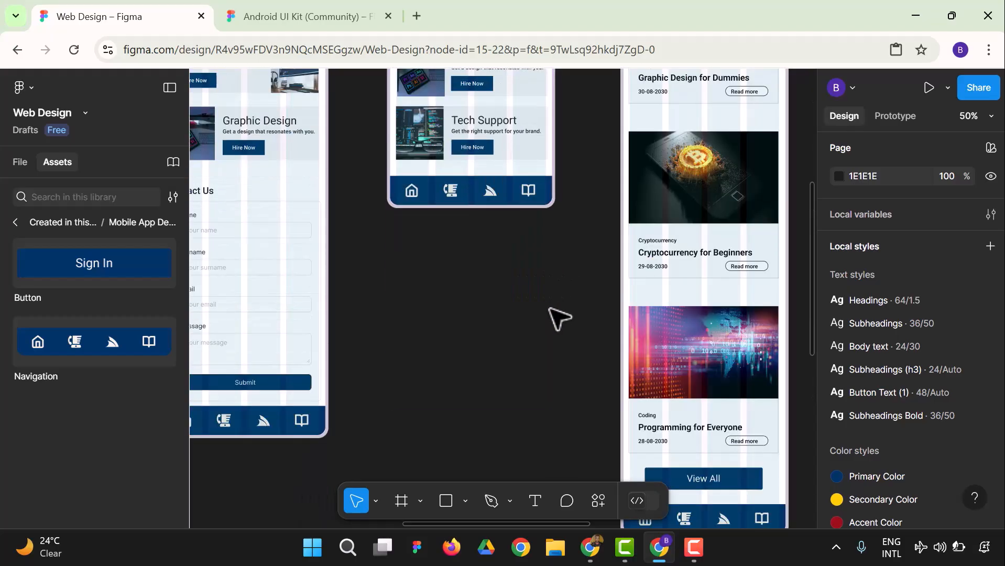
Delete the desktop "Blog Page" frame beside the mobile screens.
{"action": "left_click", "coordinate": [990, 116]}
{"action": "left_click", "coordinate": [886, 206]}
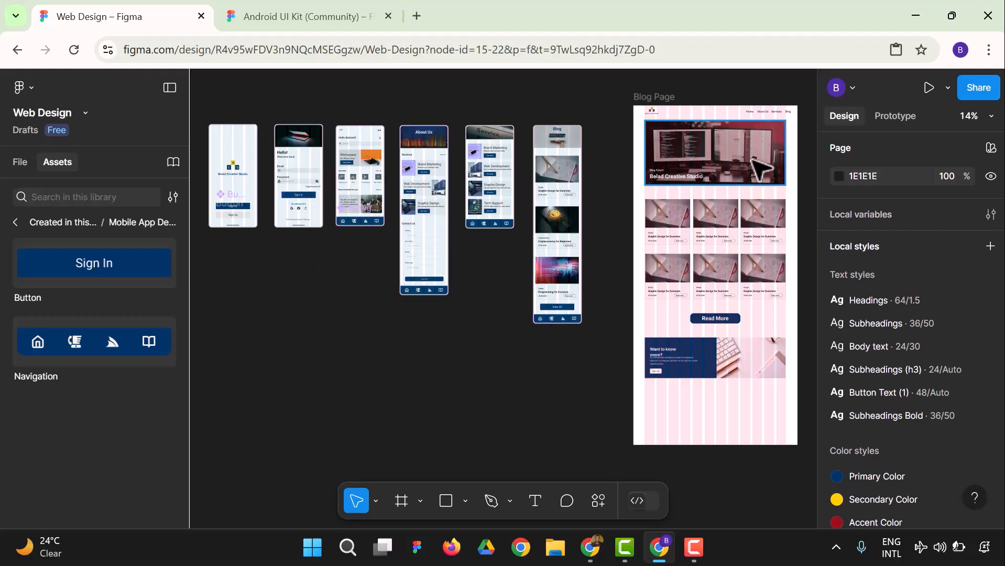
{"action": "left_click", "coordinate": [647, 97]}
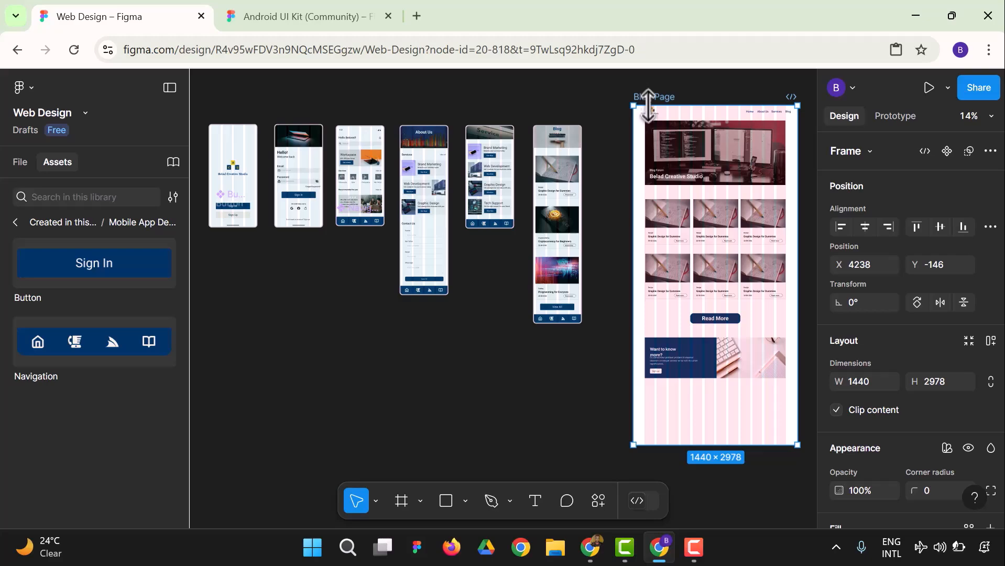
{"action": "key", "text": "Delete"}
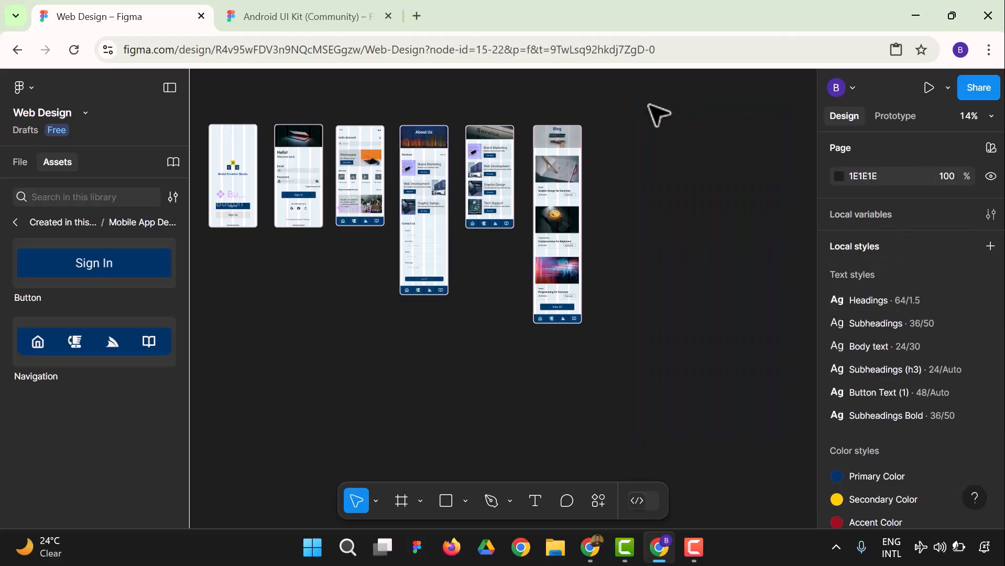